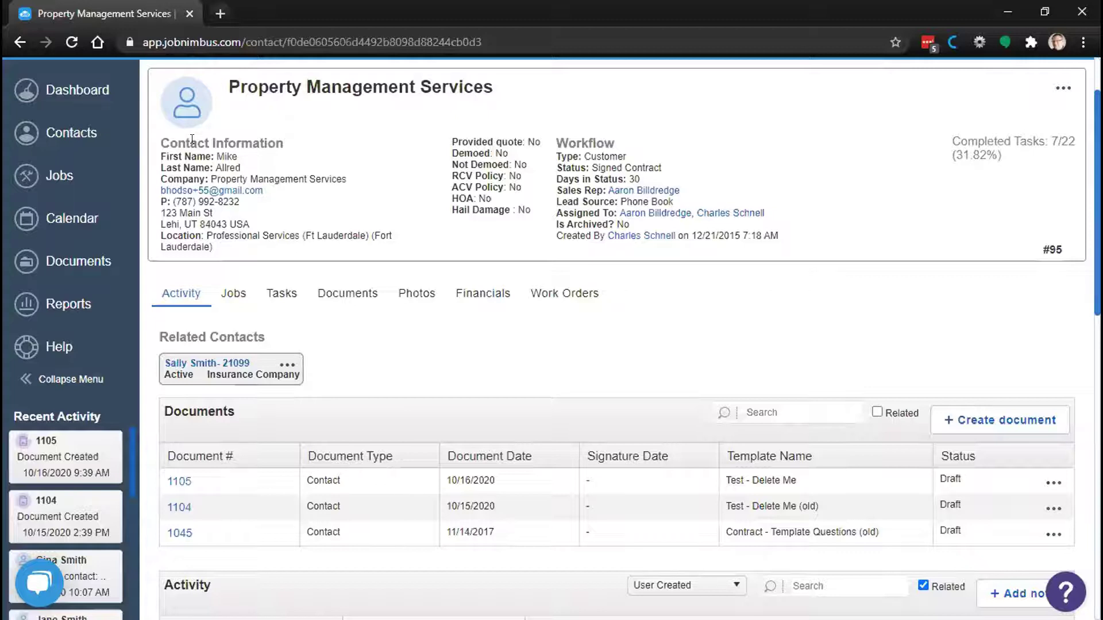
# Step: Open the account's attachment category settings
pyautogui.scroll(-2, 257, 129)
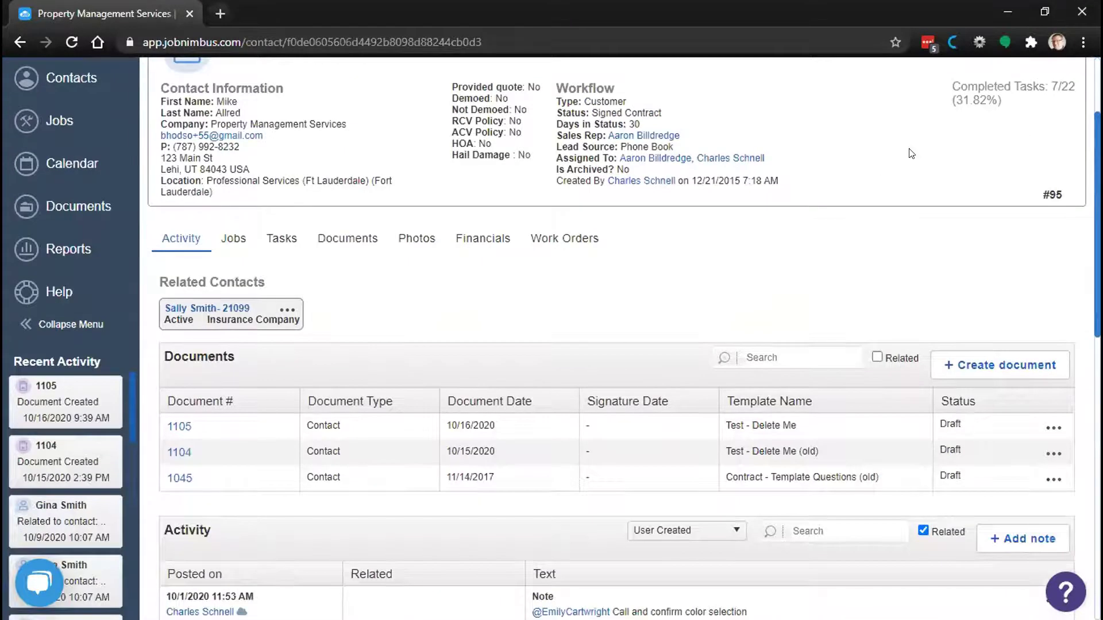
pyautogui.scroll(5, 999, 99)
pyautogui.click(1002, 89)
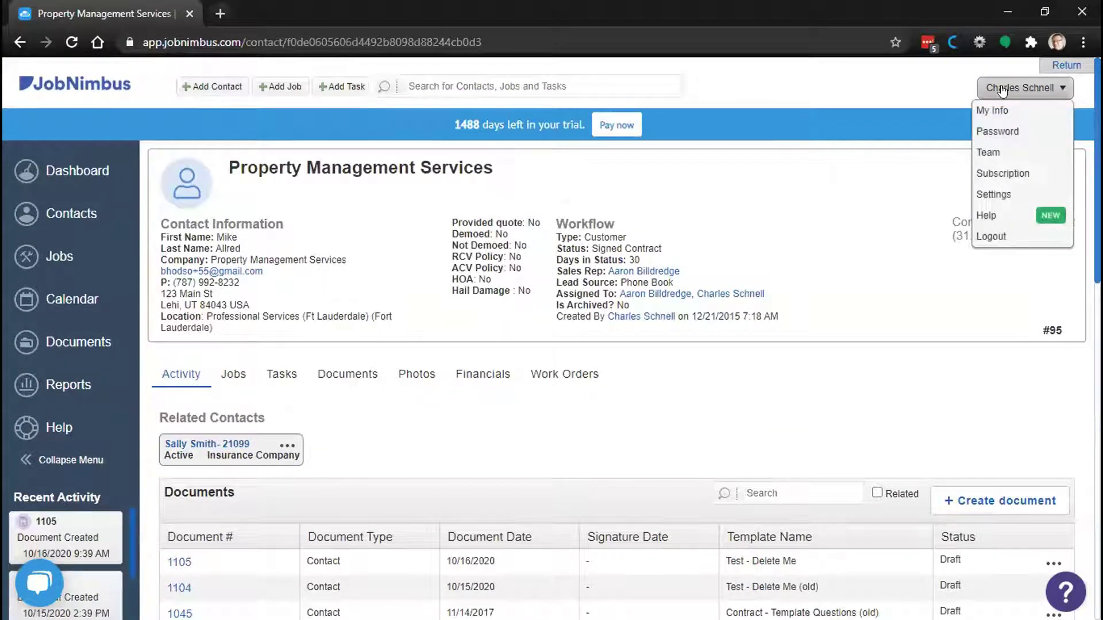
pyautogui.click(1018, 195)
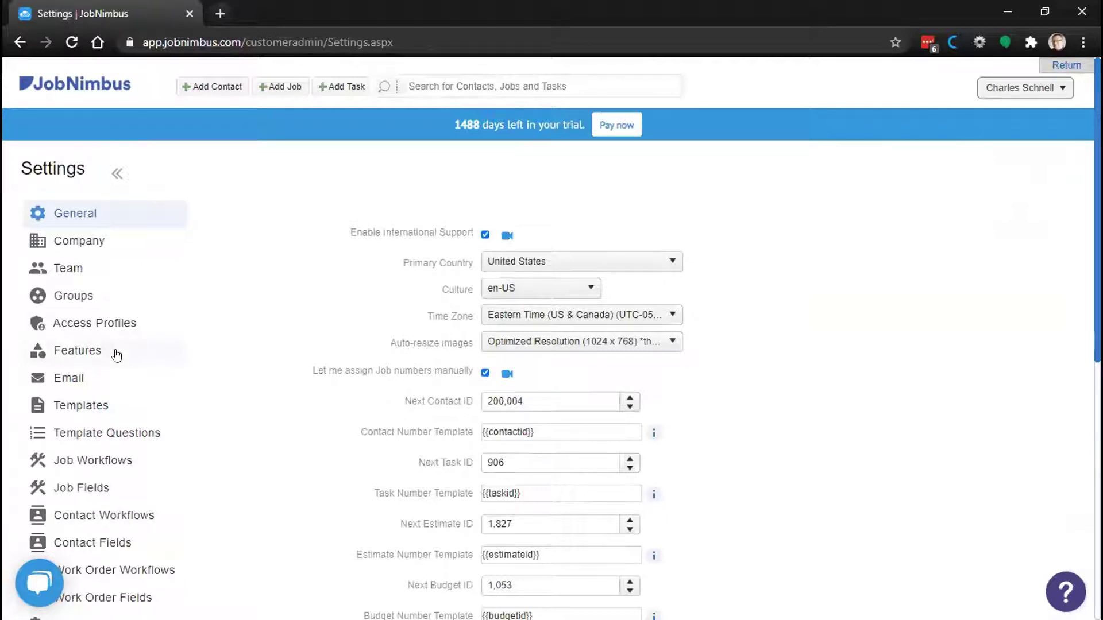
pyautogui.scroll(-6, 117, 355)
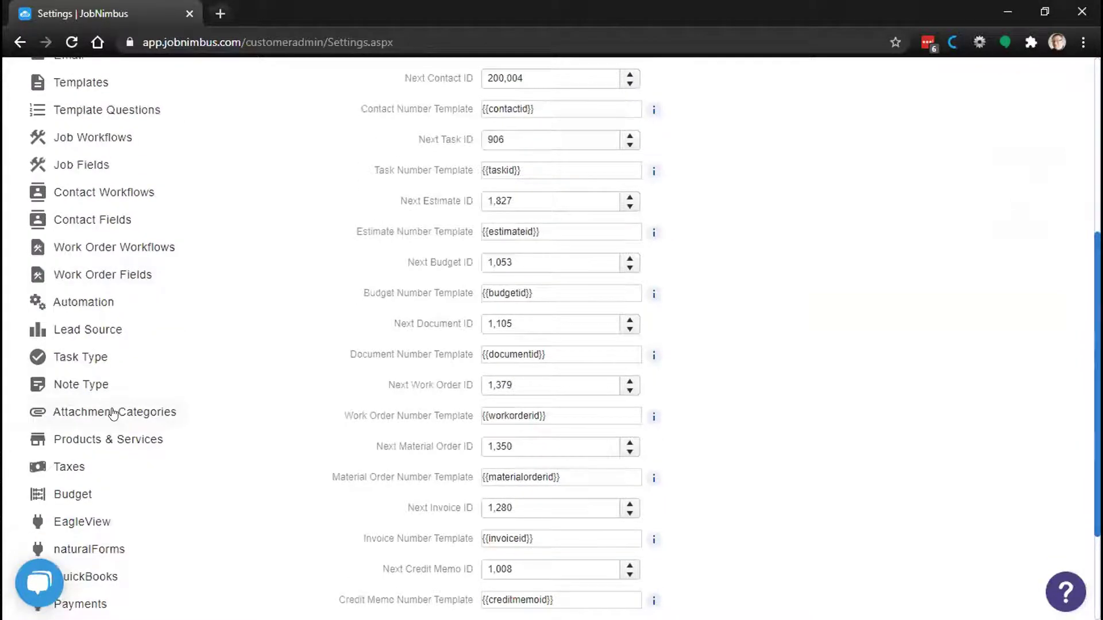
pyautogui.click(113, 413)
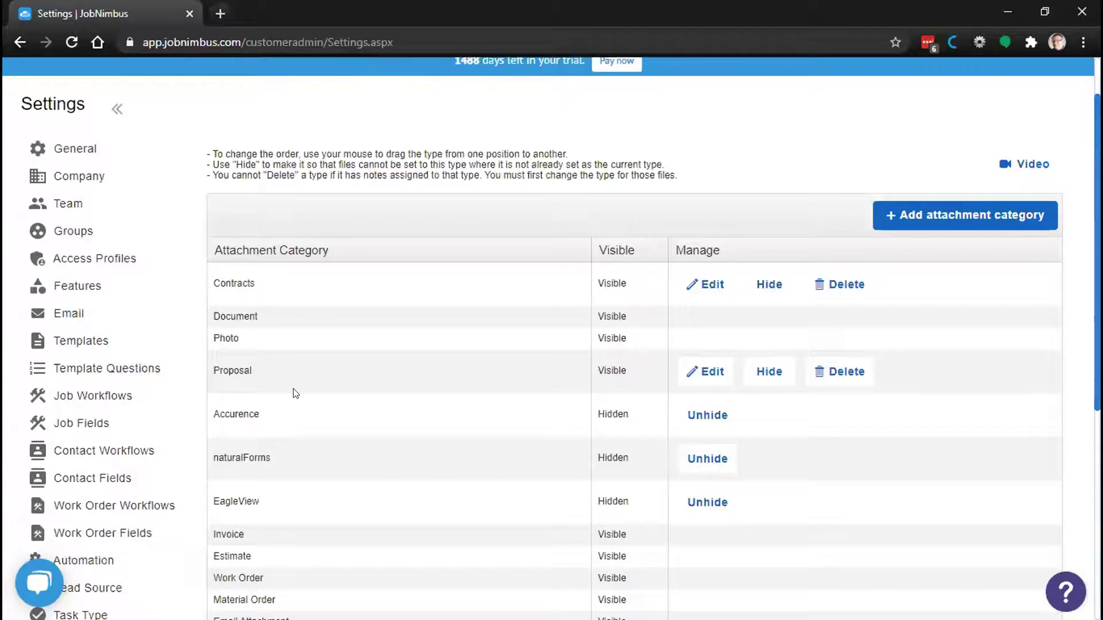
# Step: Add a new attachment category named Insurance and save it
pyautogui.scroll(-1, 295, 394)
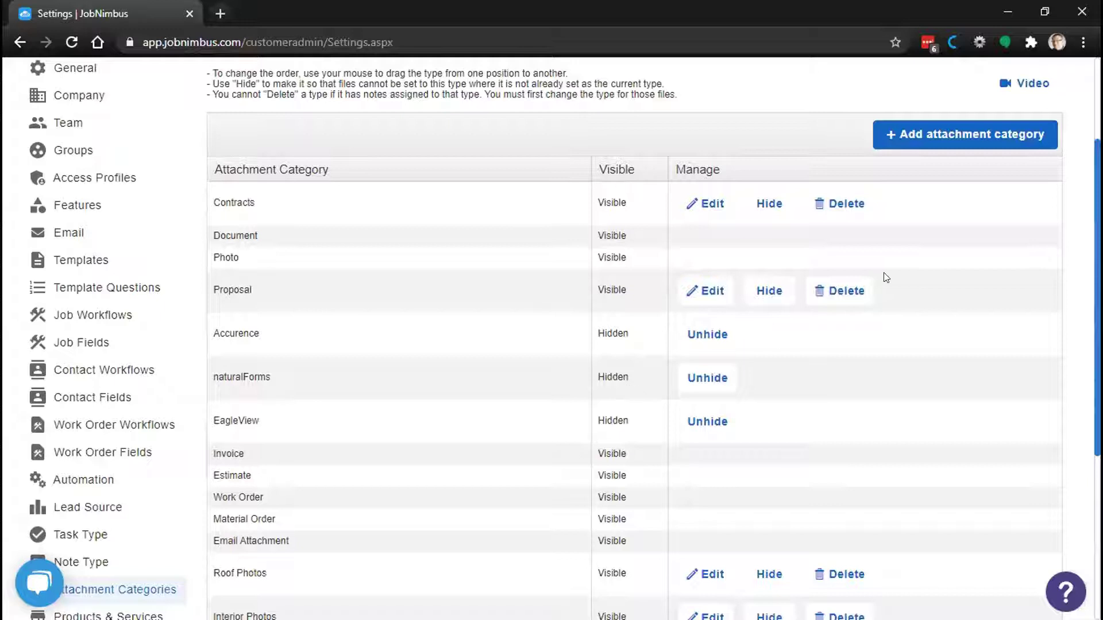
pyautogui.click(939, 139)
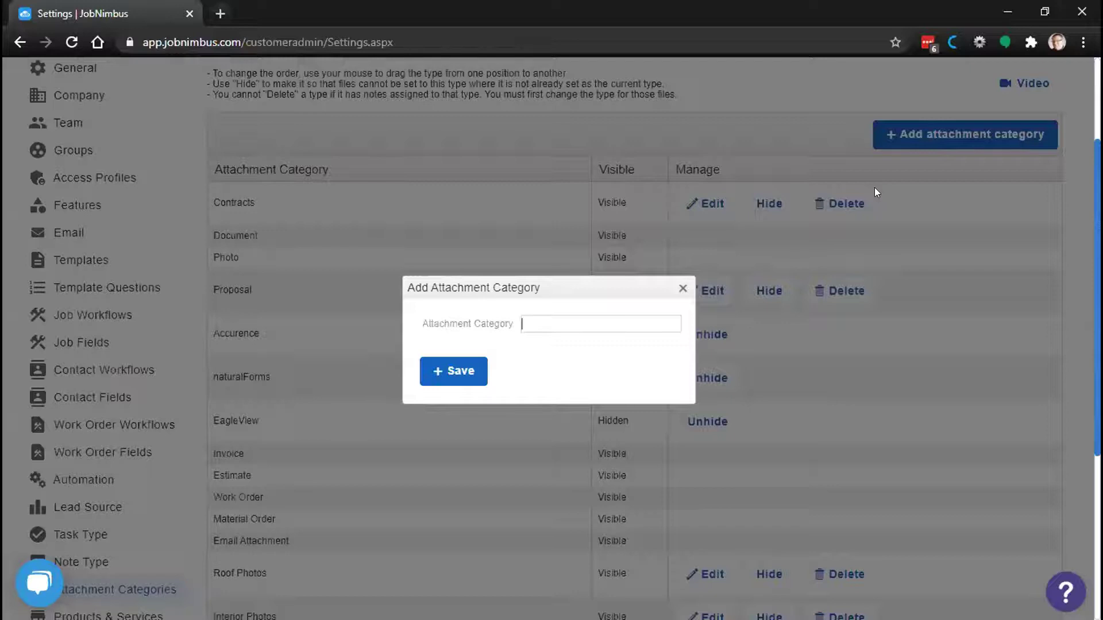
pyautogui.write('INsurance')
pyautogui.press('BackSpace')
pyautogui.write('e')
pyautogui.moveTo(525, 325); pyautogui.dragTo(532, 325)
pyautogui.write('n')
pyautogui.click(465, 372)
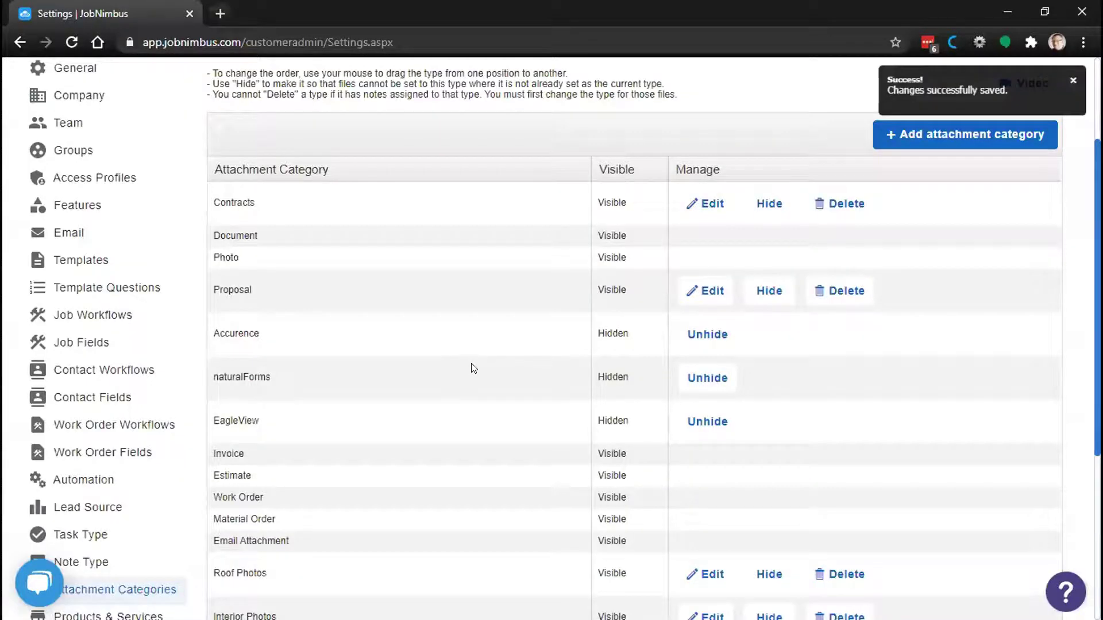
# Step: Move the Insurance category to the first place in the attachment category order, above Contracts
pyautogui.scroll(-5, 471, 369)
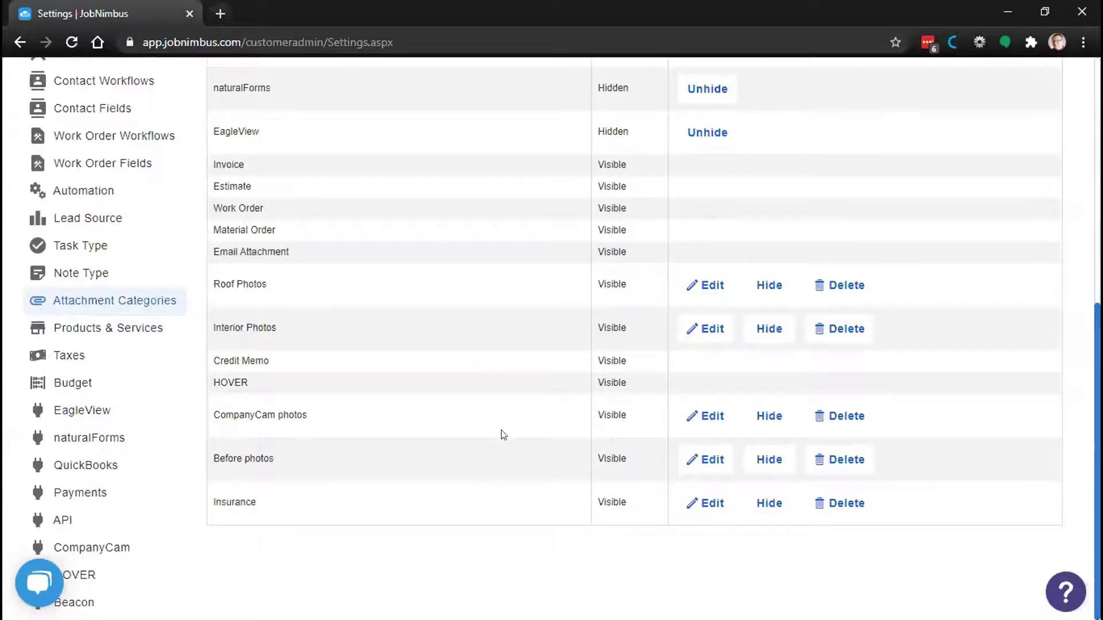
pyautogui.scroll(1, 508, 409)
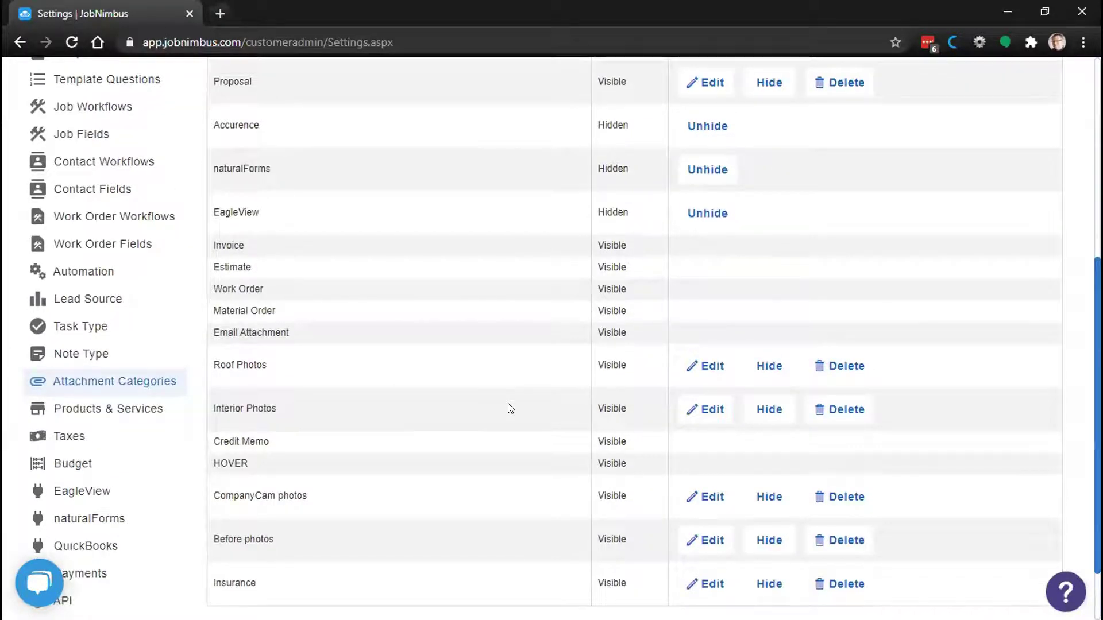
pyautogui.scroll(1, 505, 321)
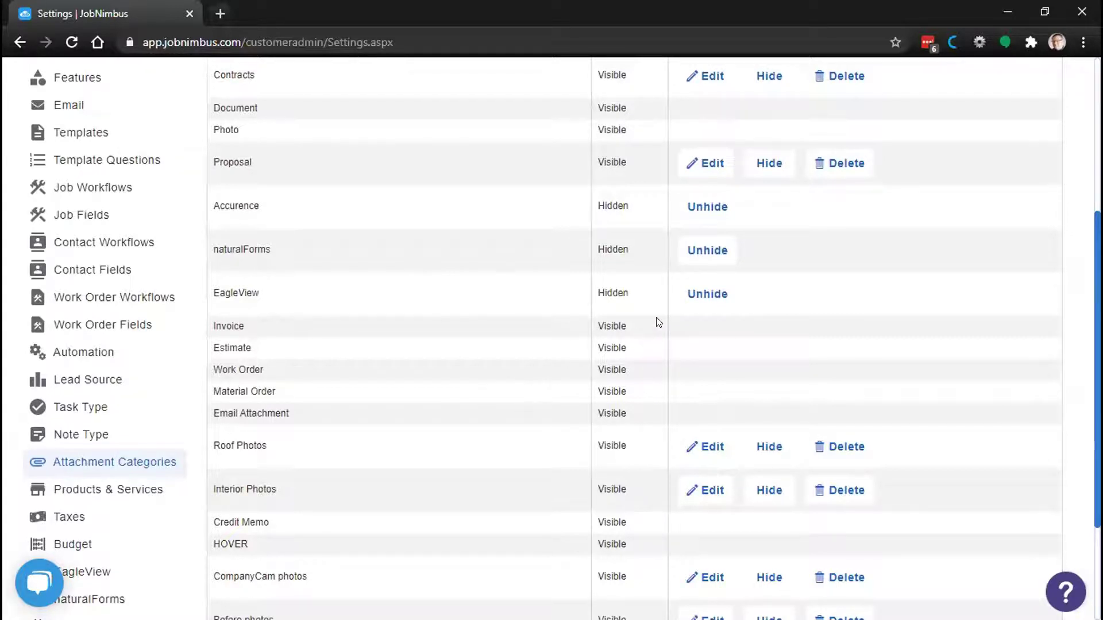
pyautogui.scroll(-2, 669, 425)
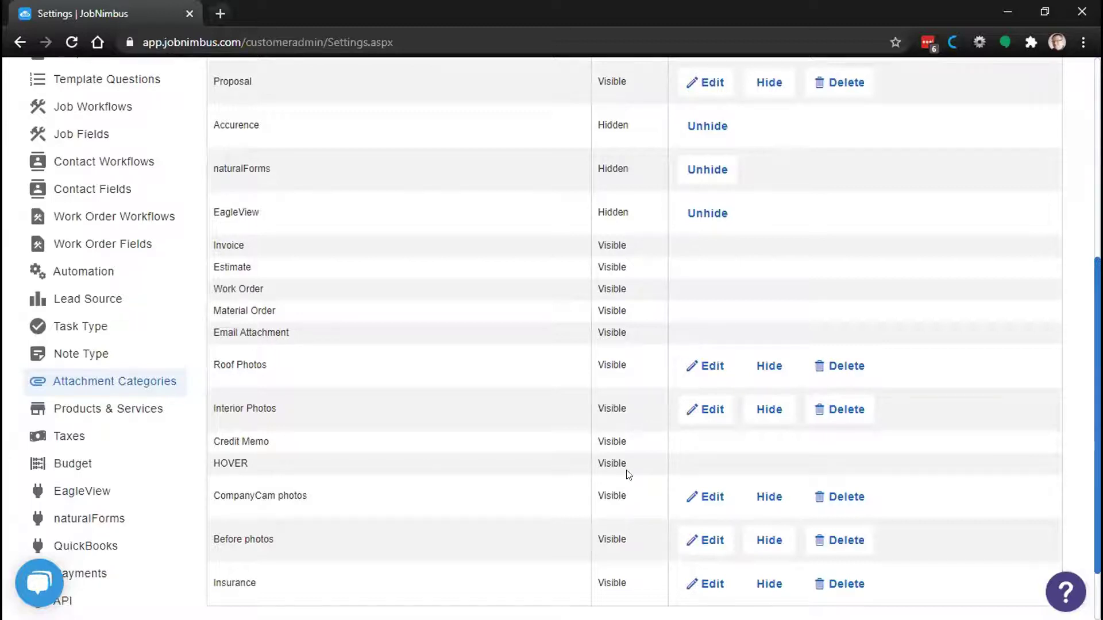
pyautogui.scroll(-2, 460, 437)
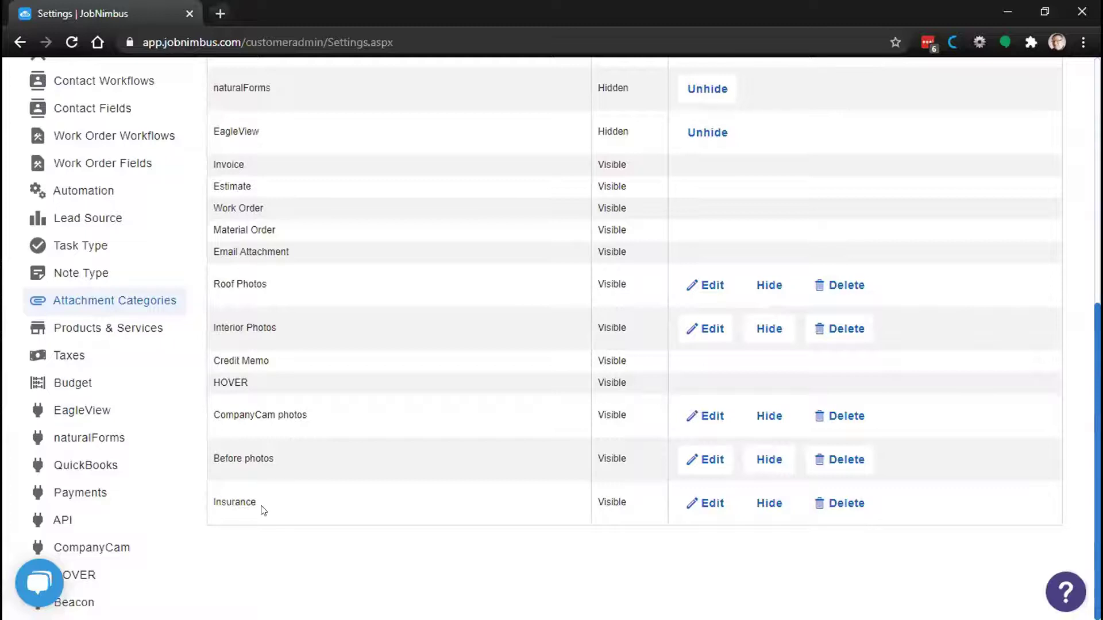
pyautogui.moveTo(263, 510)
pyautogui.mouseDown()
pyautogui.moveTo(356, 293)
pyautogui.moveTo(402, 5)
pyautogui.moveTo(399, 84)
pyautogui.mouseUp()
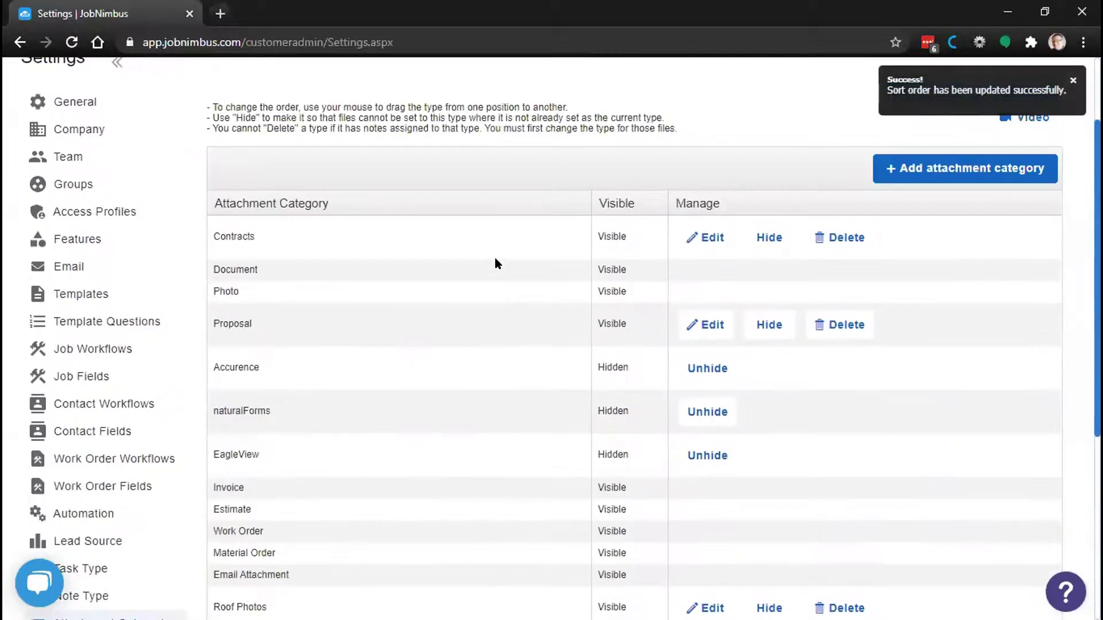
pyautogui.moveTo(320, 373); pyautogui.dragTo(317, 224)
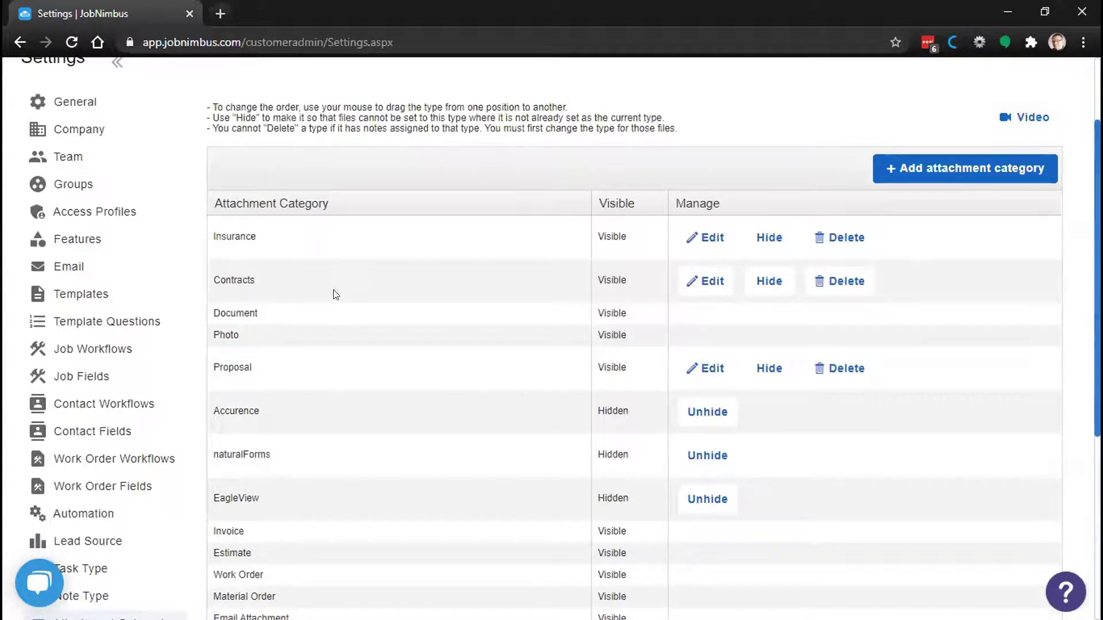
# Step: Search for "property man" and open the Property Management Services contact record
pyautogui.scroll(-5, 335, 294)
pyautogui.scroll(3, 336, 295)
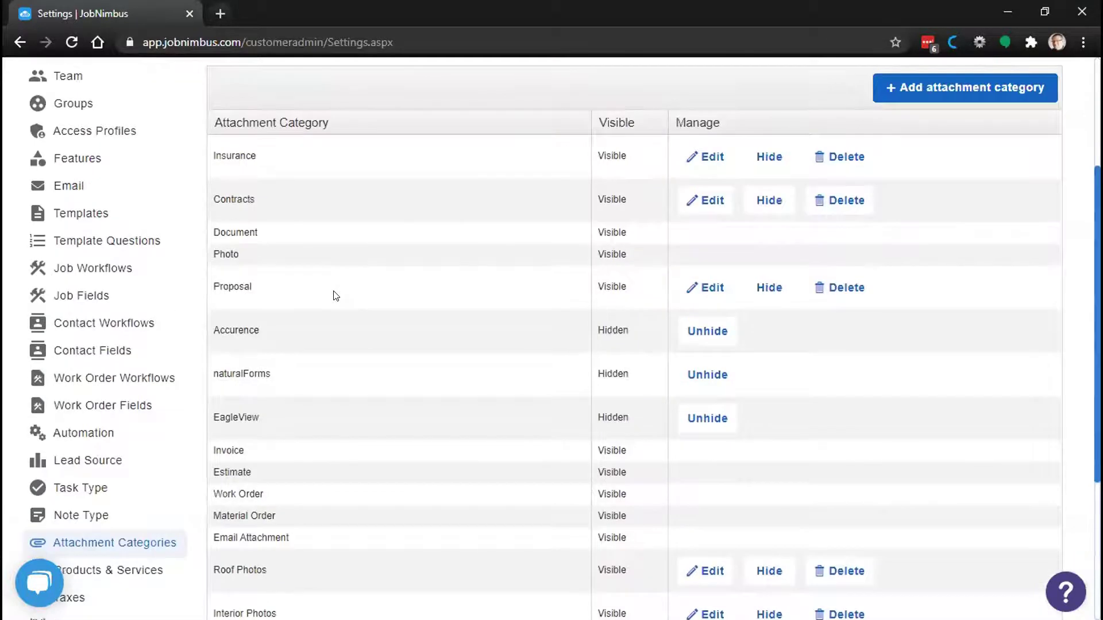
pyautogui.scroll(3, 335, 296)
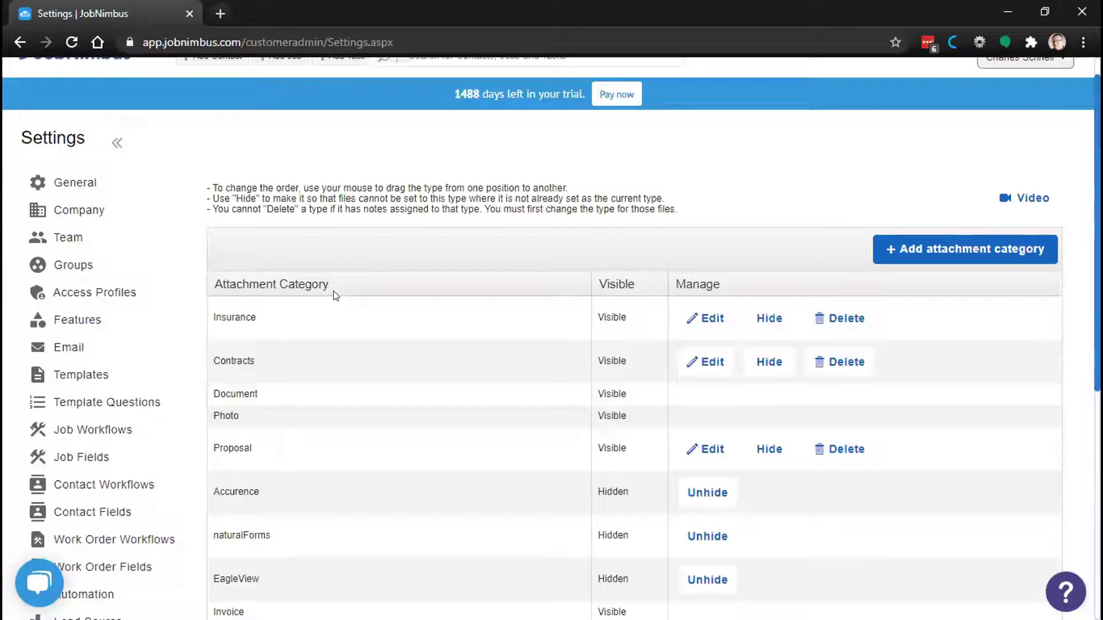
pyautogui.scroll(1, 382, 286)
pyautogui.click(436, 86)
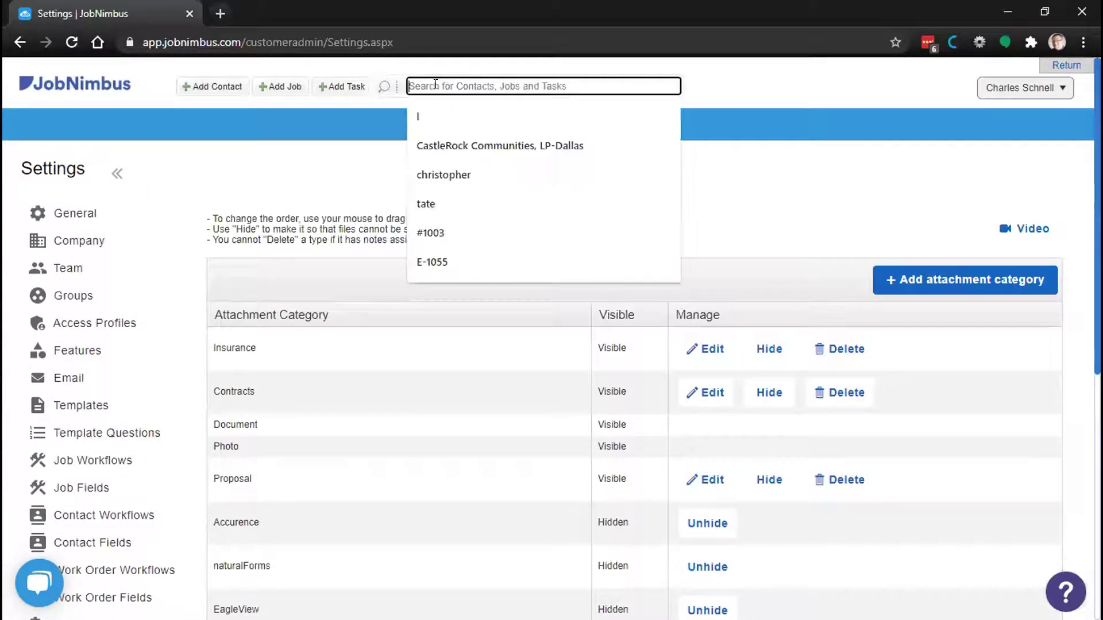
pyautogui.write('p')
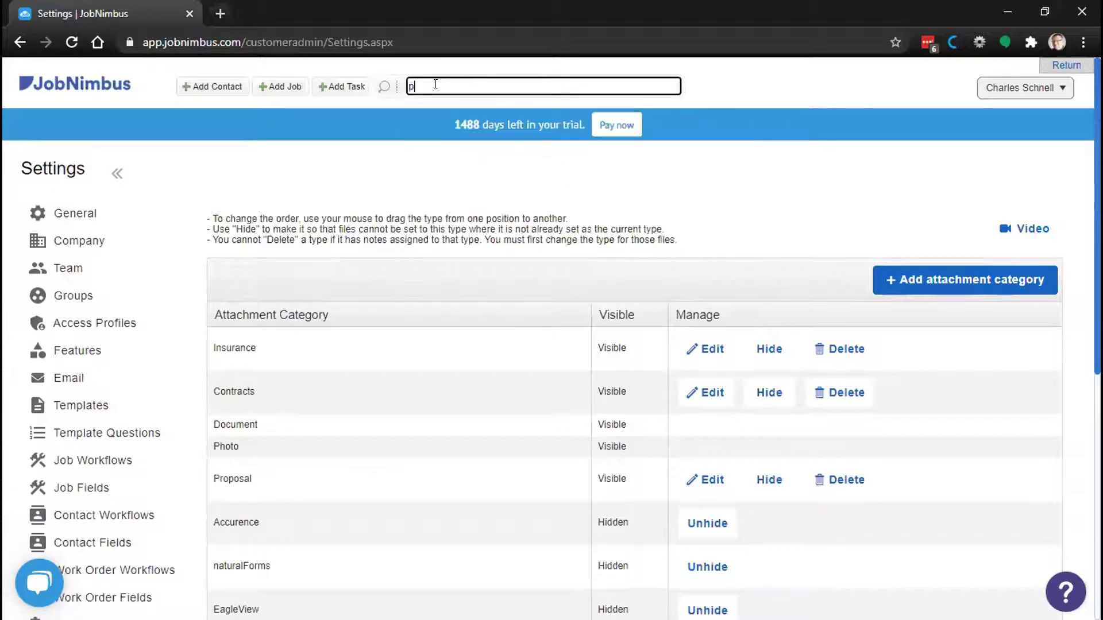
pyautogui.write('roperty man')
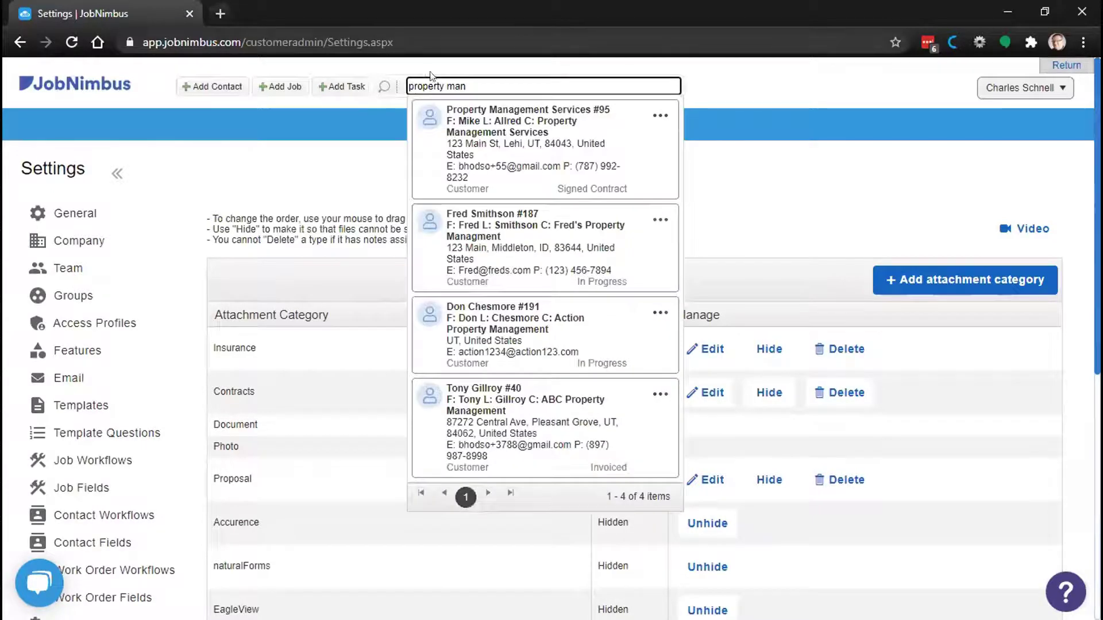
pyautogui.click(449, 128)
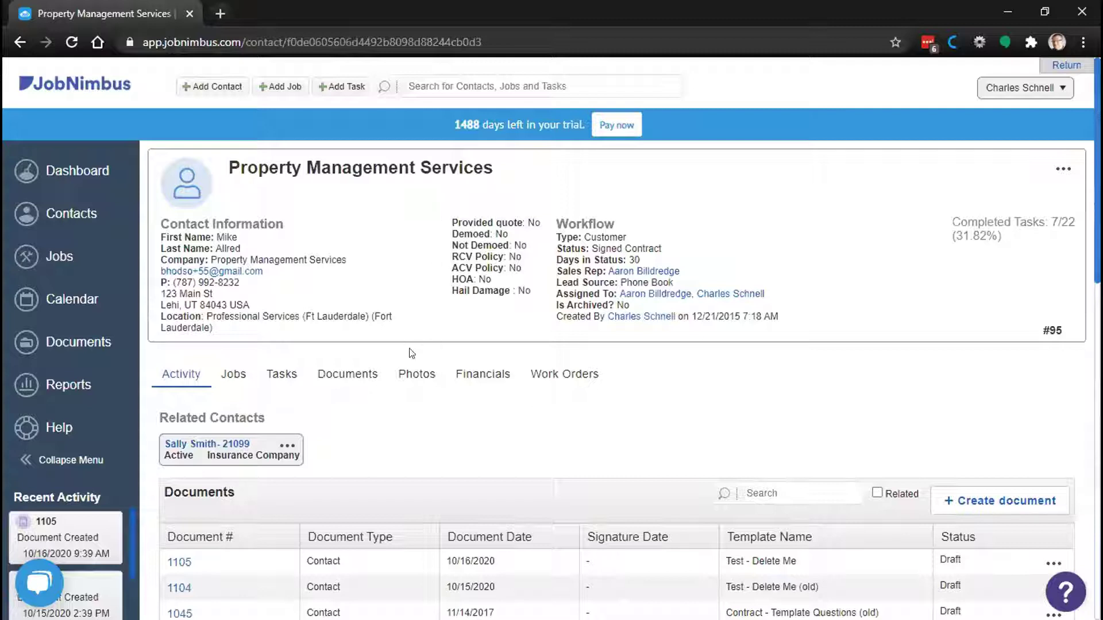
# Step: Show the contact's photos and look through the list
pyautogui.click(412, 372)
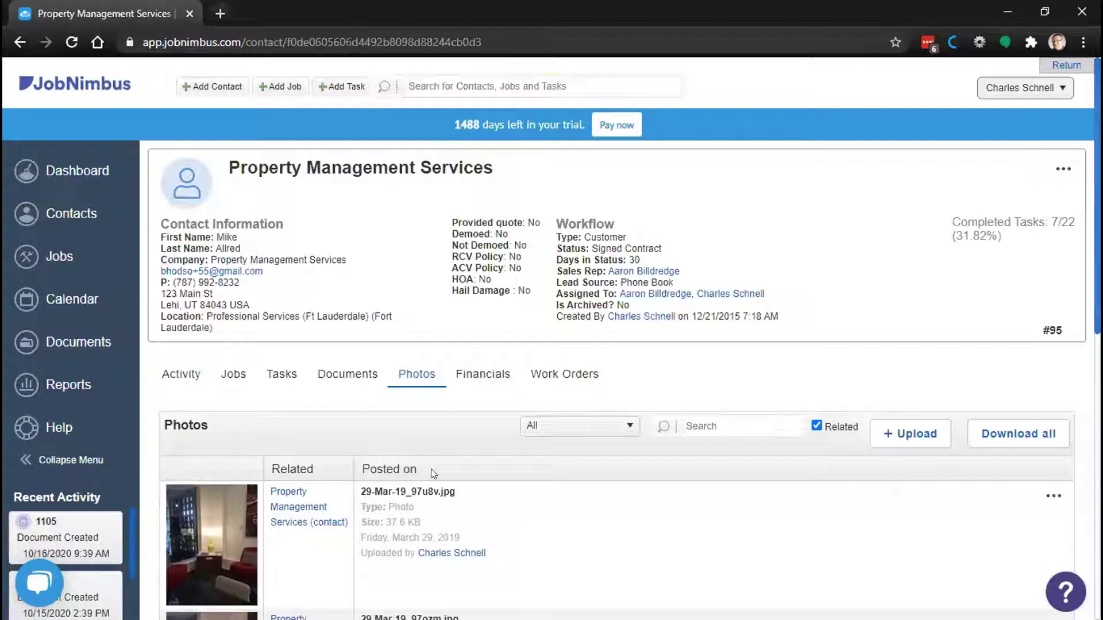
pyautogui.scroll(-1, 512, 478)
pyautogui.scroll(-5, 517, 476)
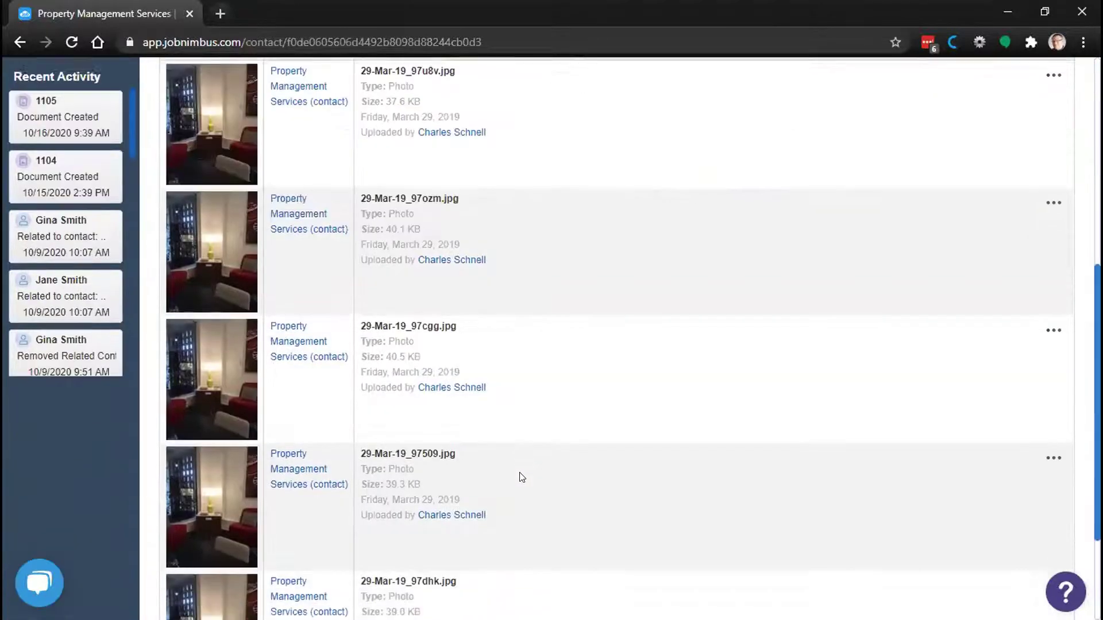
pyautogui.scroll(5, 519, 475)
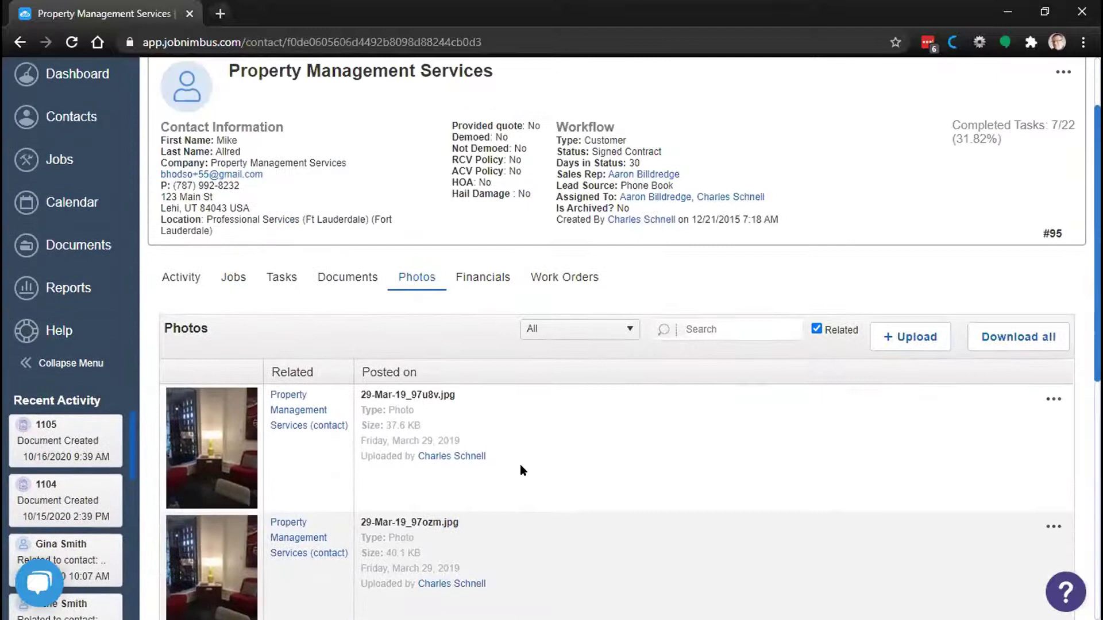
pyautogui.scroll(-1, 520, 468)
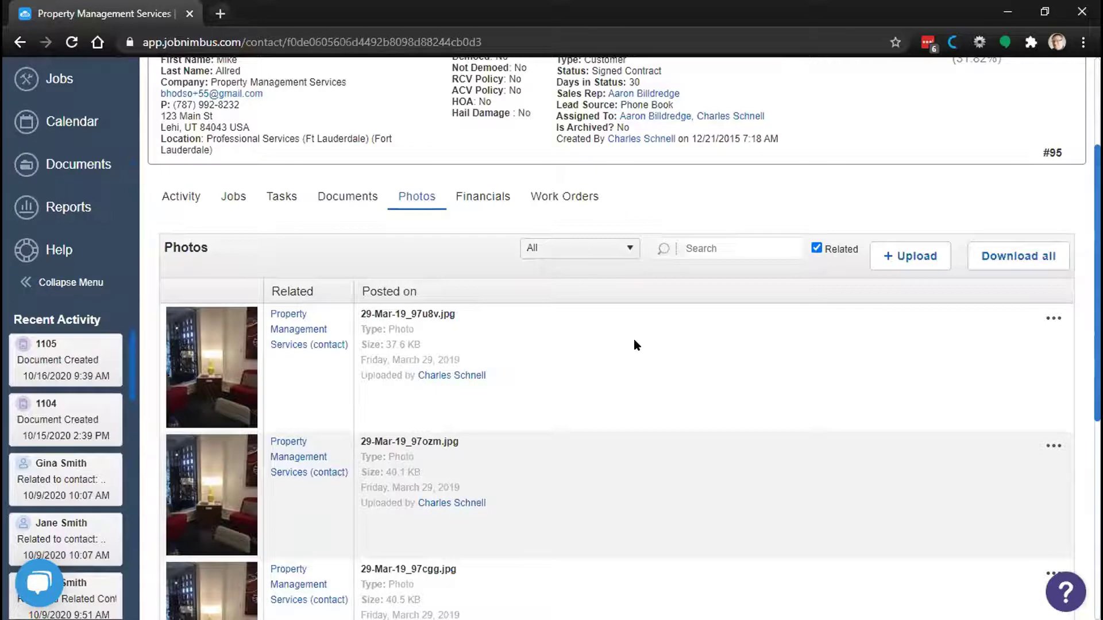
# Step: Set the category of the photo 29-Mar-19_97u8v.jpg to Insurance and save the attachment
pyautogui.click(1045, 321)
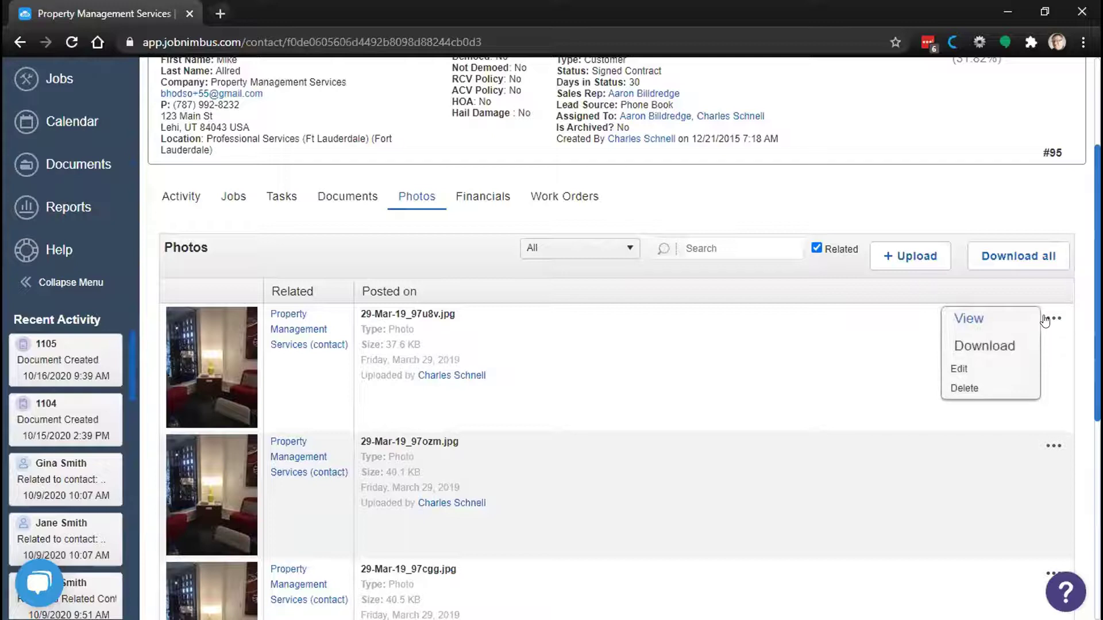
pyautogui.click(975, 369)
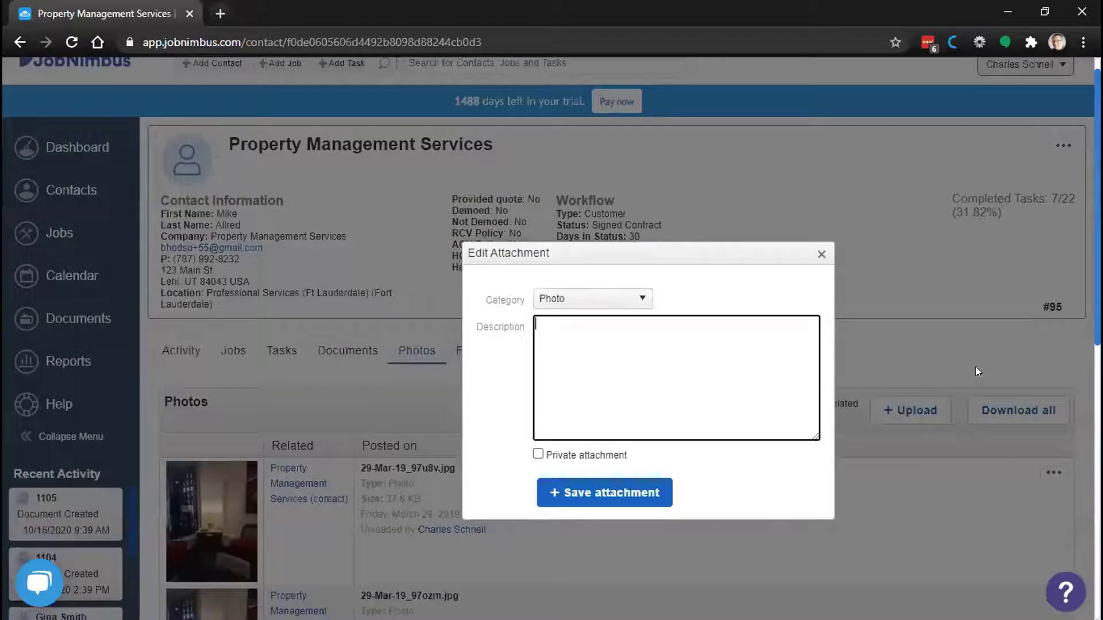
pyautogui.click(608, 297)
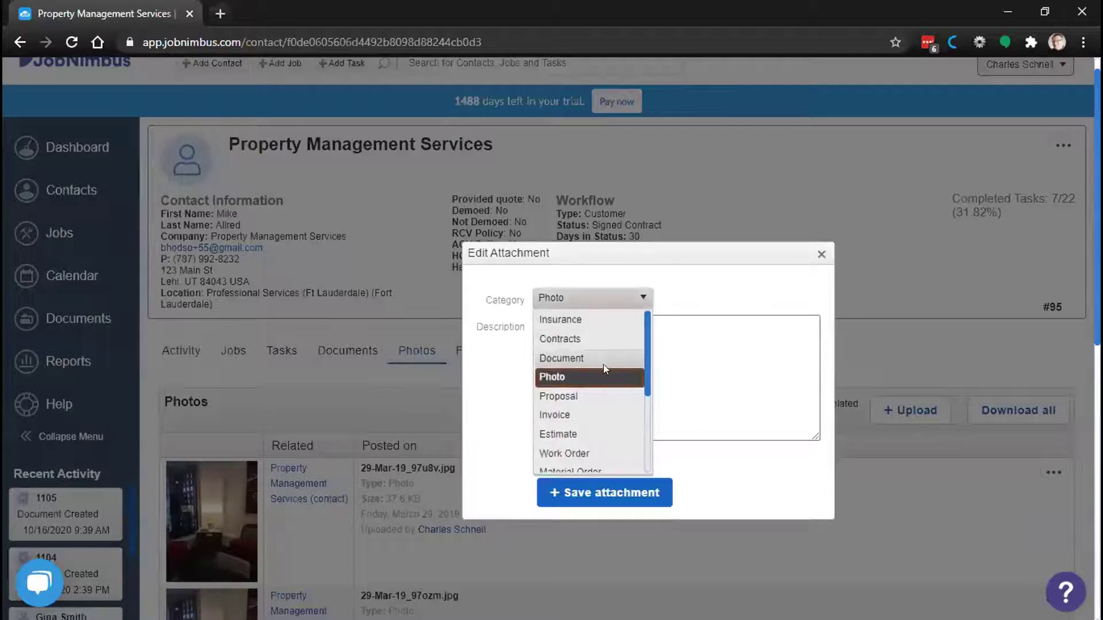
pyautogui.scroll(-3, 599, 393)
pyautogui.scroll(3, 599, 393)
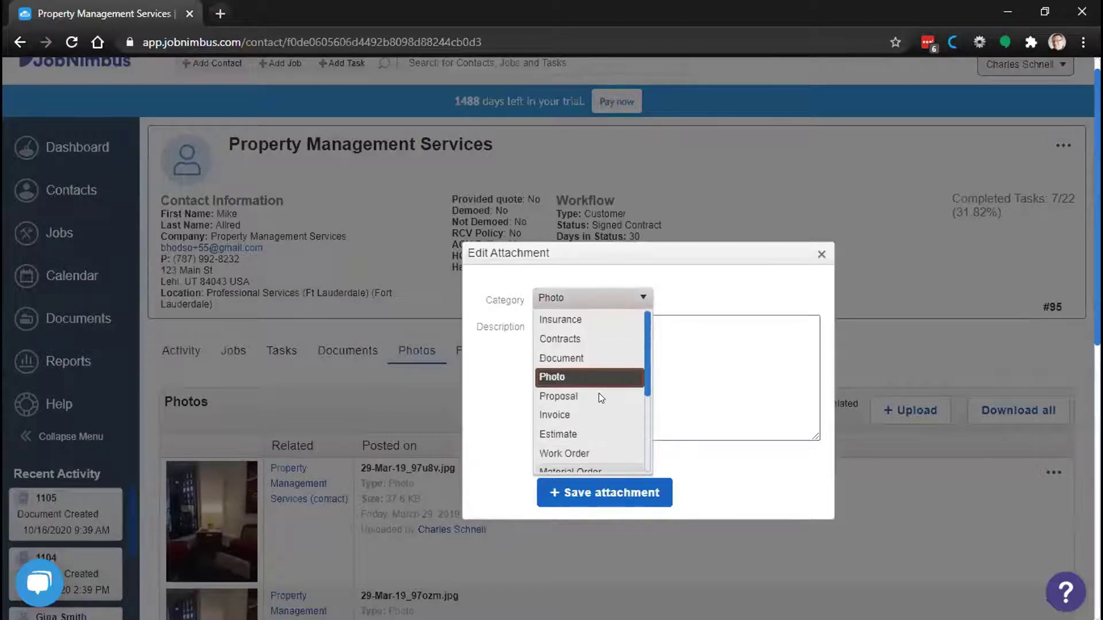
pyautogui.click(589, 319)
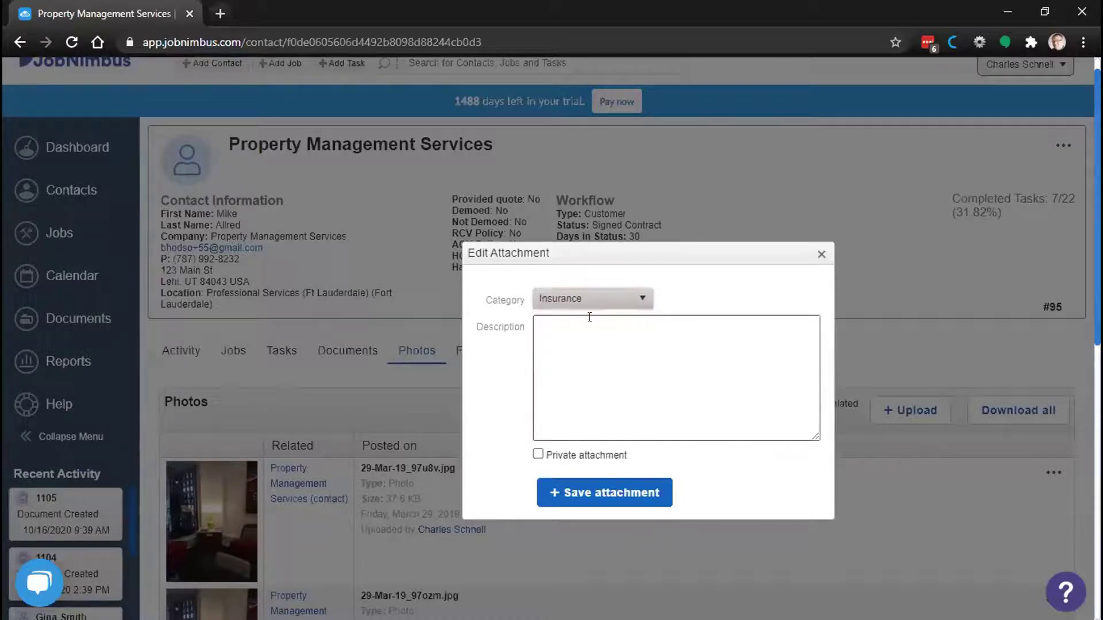
pyautogui.click(608, 498)
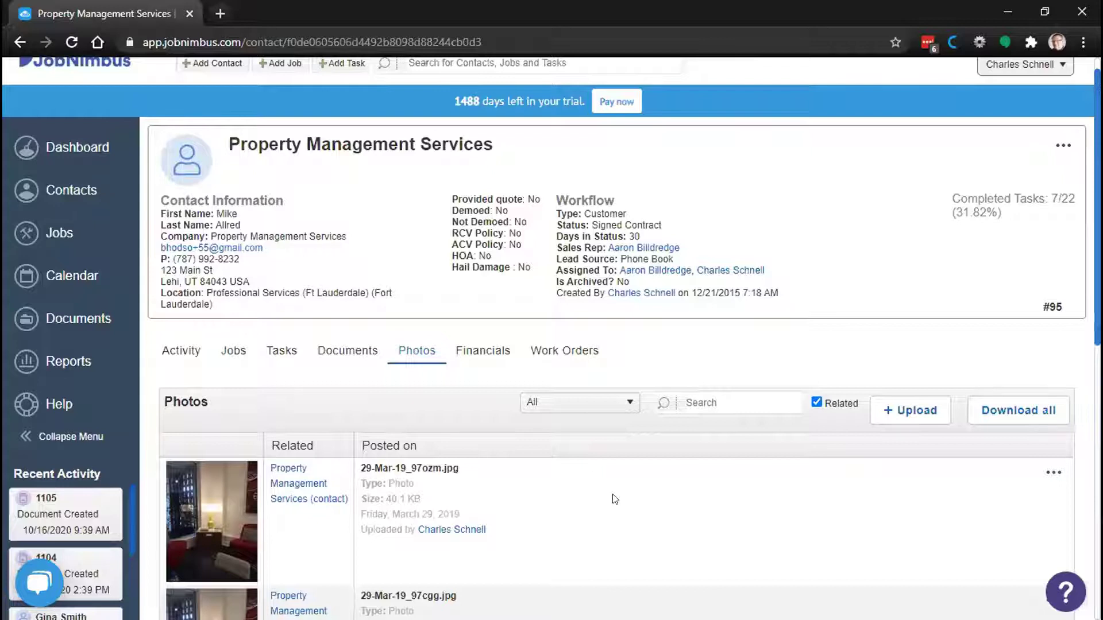
# Step: Filter the contact's photos by the Insurance category
pyautogui.scroll(-2, 552, 448)
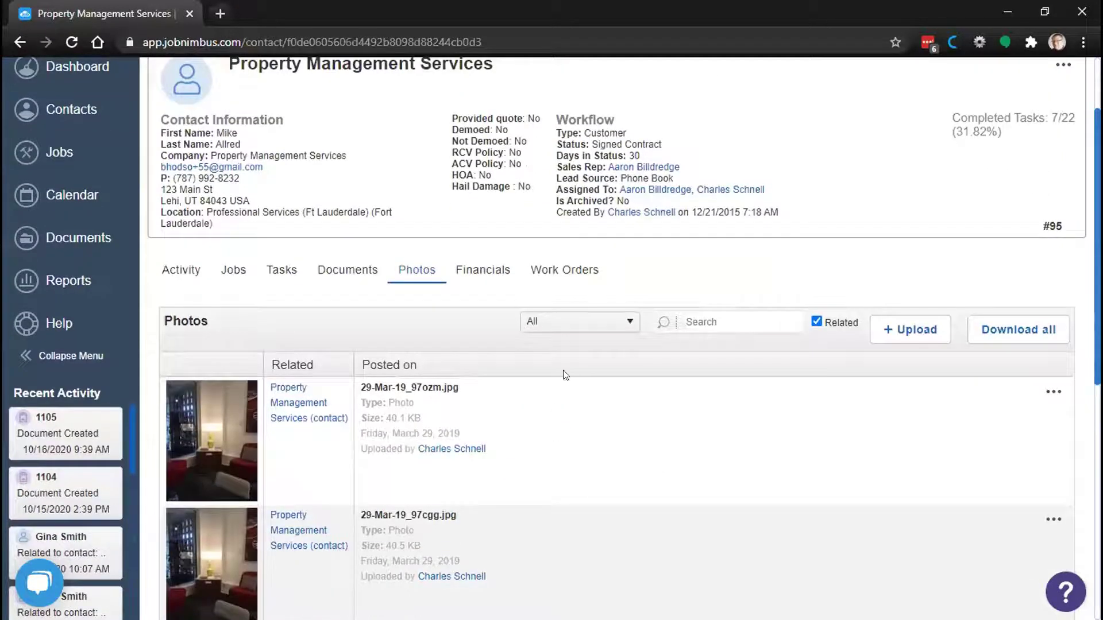
pyautogui.click(566, 331)
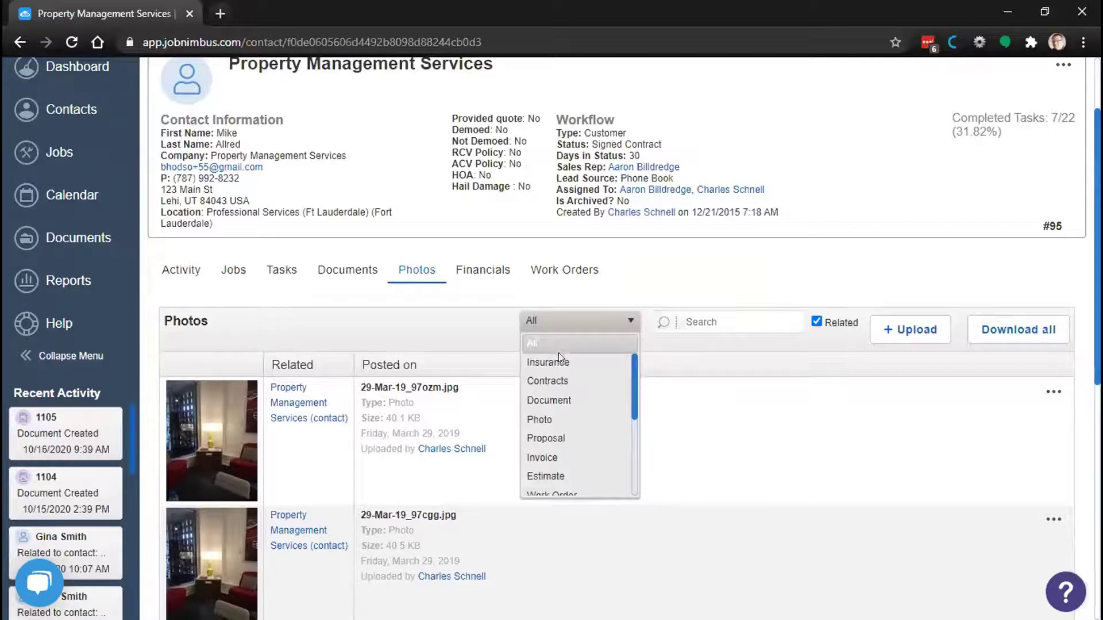
pyautogui.click(556, 362)
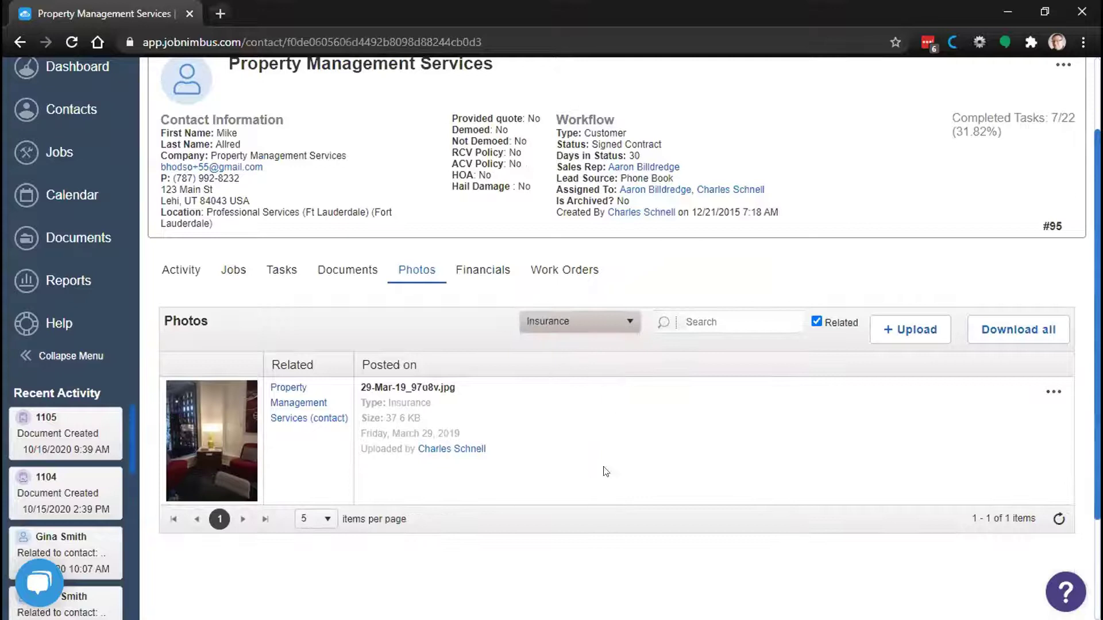
# Step: Filter the contact's photos by the Proposal category and look through the matching photos
pyautogui.click(606, 326)
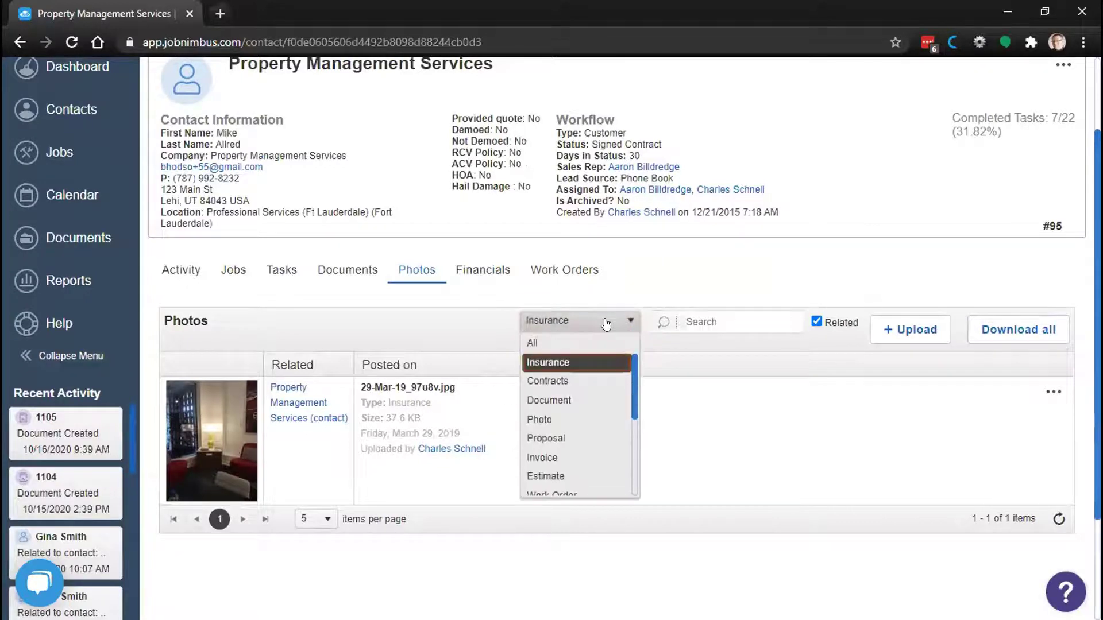
pyautogui.click(570, 435)
pyautogui.scroll(-1, 591, 444)
pyautogui.scroll(-1, 592, 443)
pyautogui.scroll(1, 591, 444)
pyautogui.scroll(-1, 575, 414)
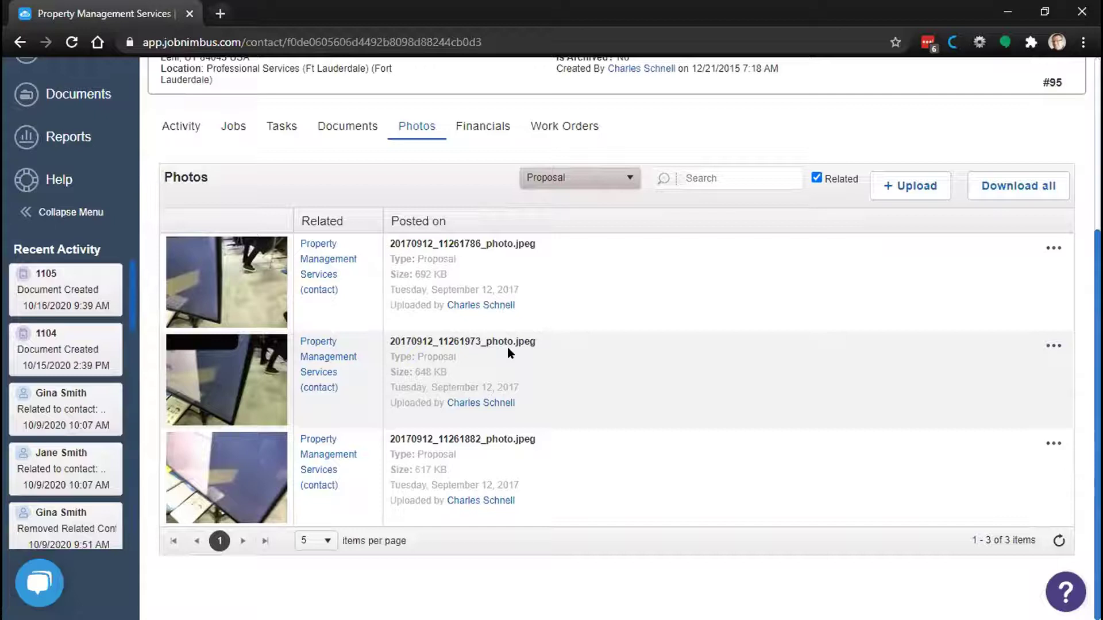
pyautogui.scroll(4, 706, 352)
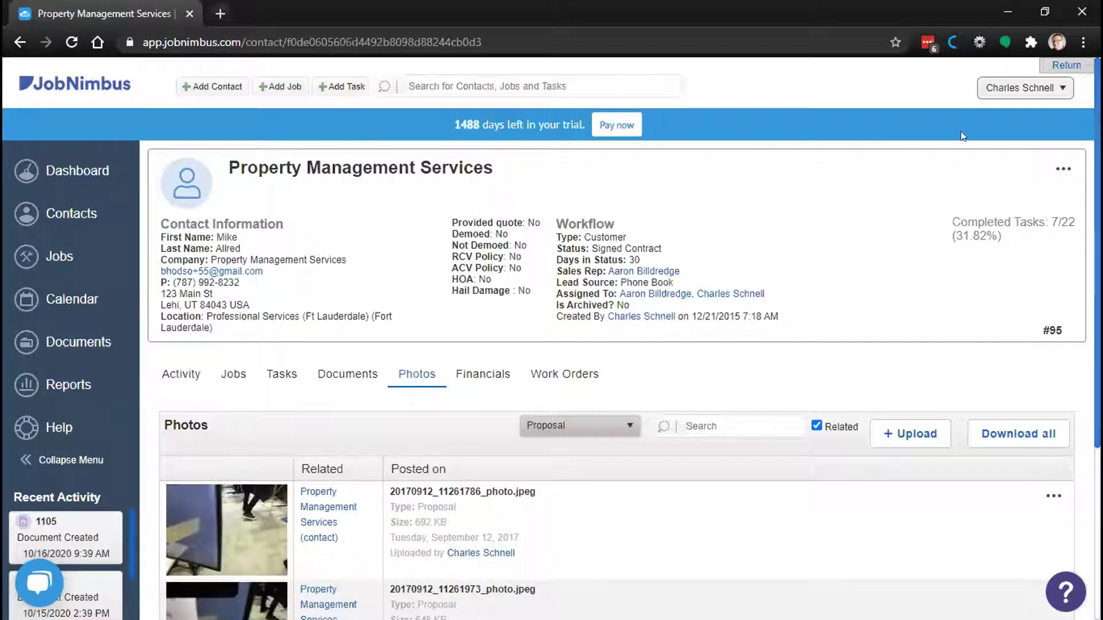
# Step: Open the template settings and view the types of template that can be added
pyautogui.click(1006, 89)
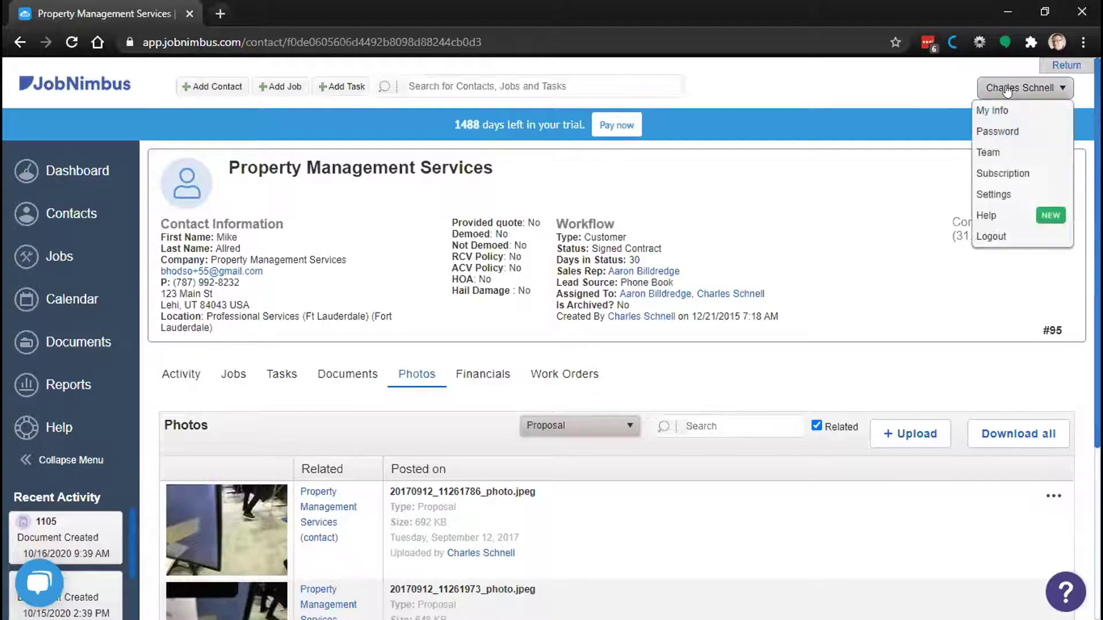
pyautogui.click(1001, 194)
pyautogui.scroll(-1, 559, 328)
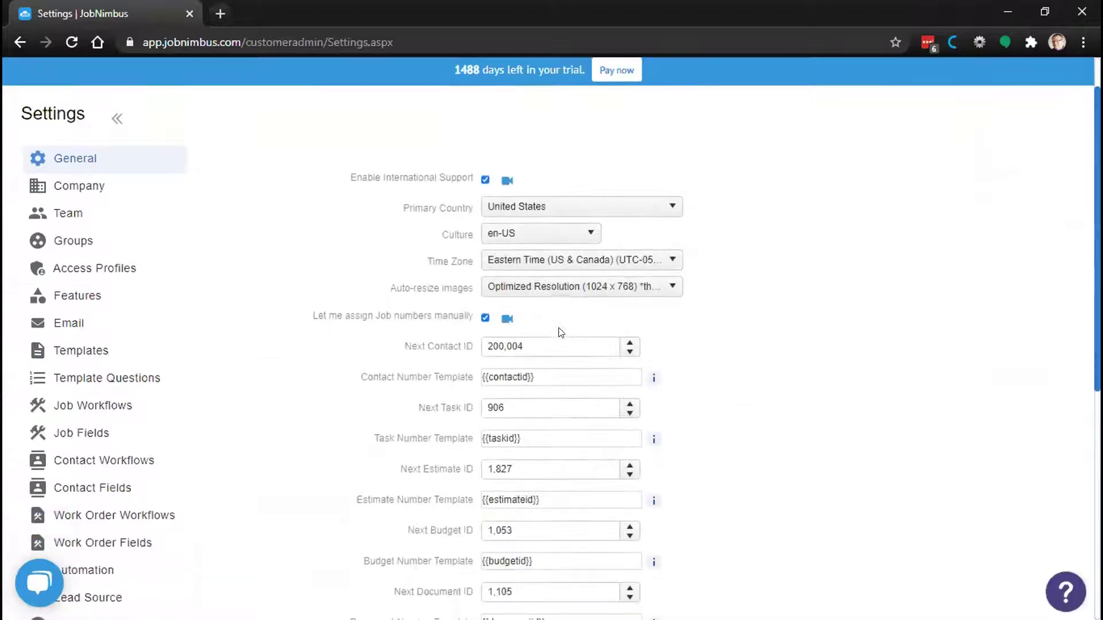
pyautogui.click(88, 342)
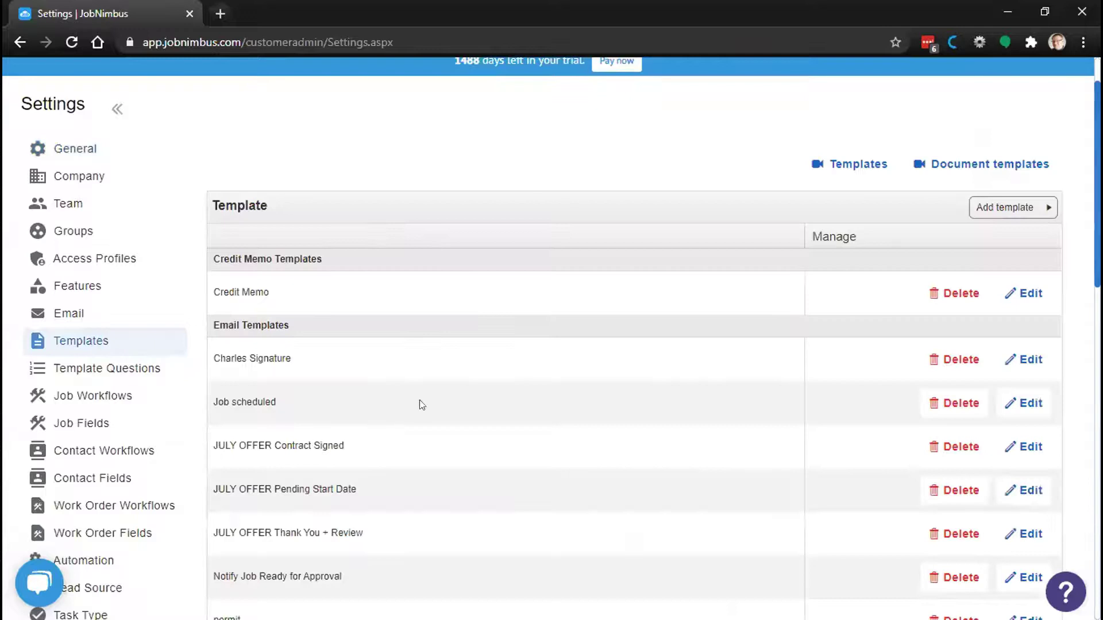
pyautogui.click(993, 206)
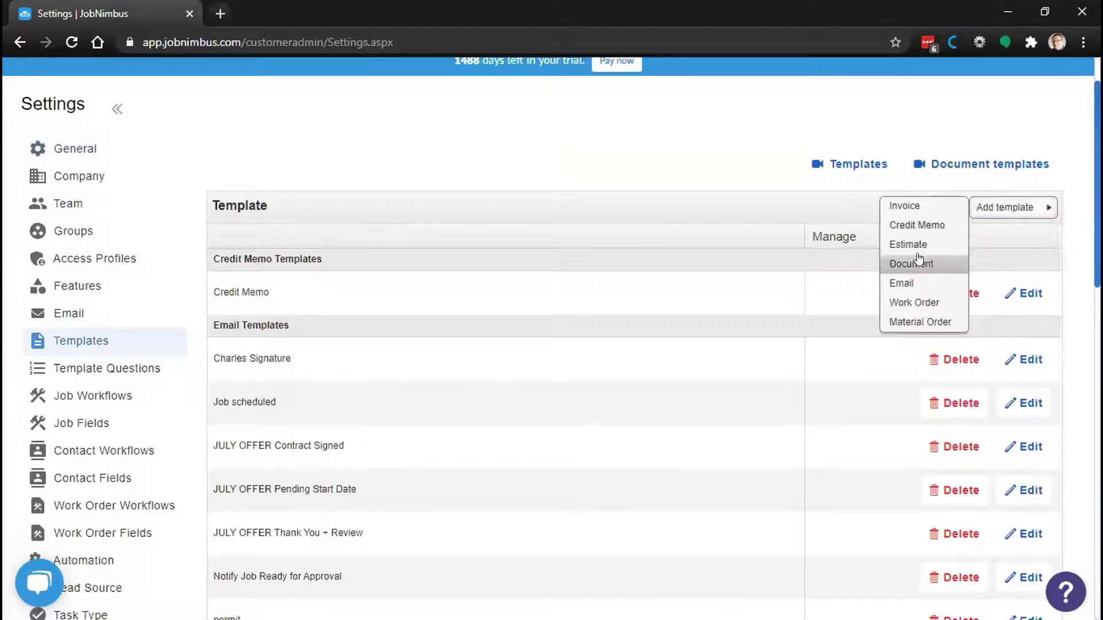
pyautogui.click(678, 301)
# Step: Open the "Test - Delete Me" document template for editing and examine its document attachments field
pyautogui.scroll(-11, 674, 295)
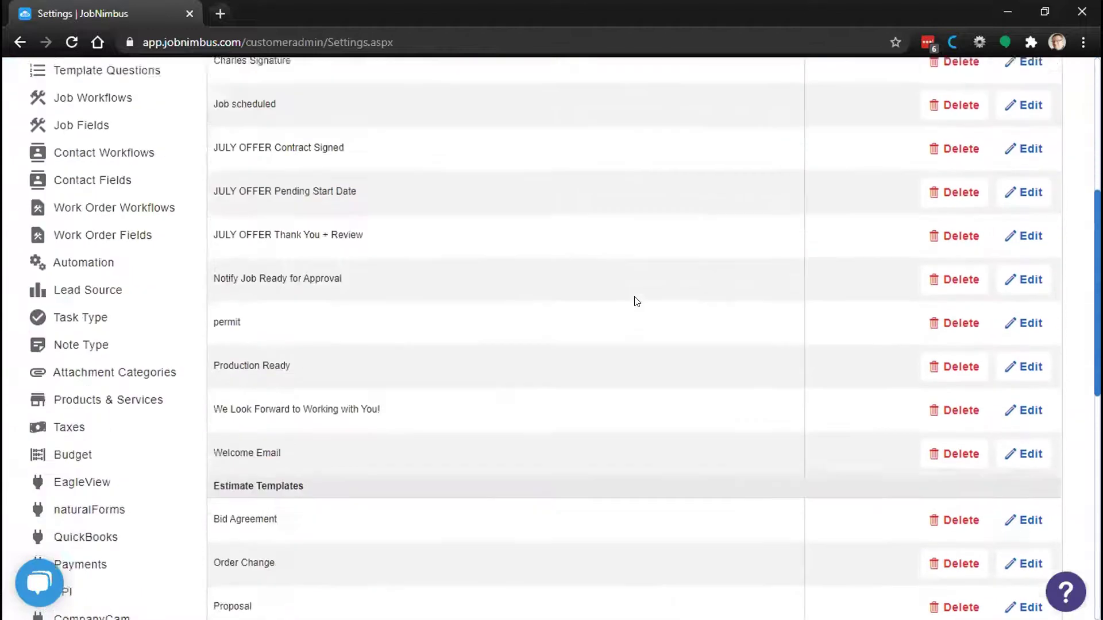
pyautogui.scroll(-5, 638, 291)
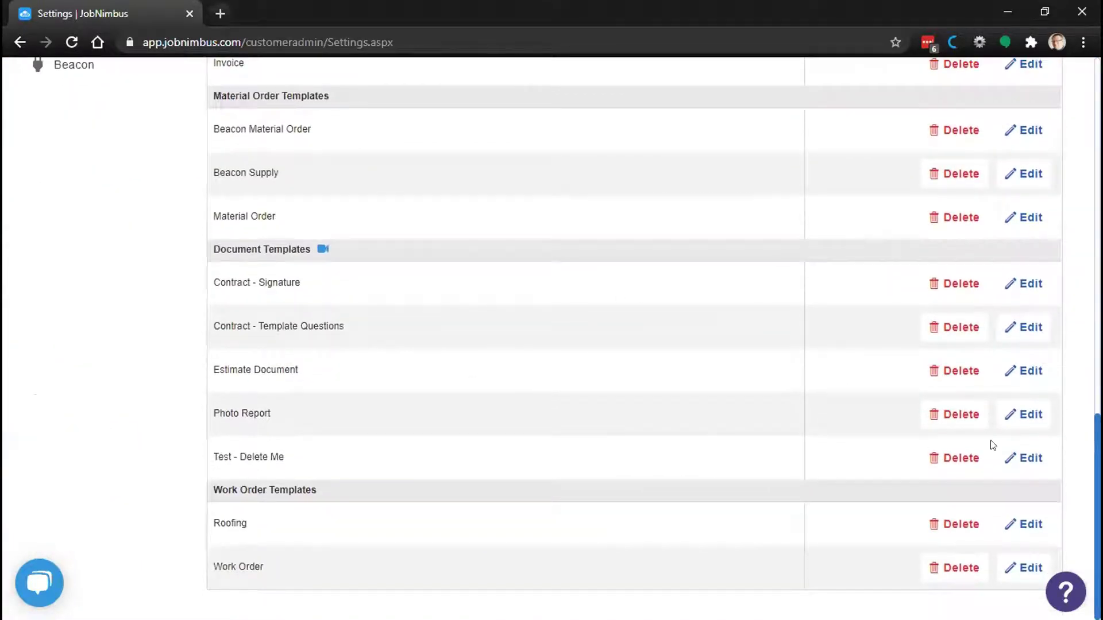
pyautogui.click(1018, 458)
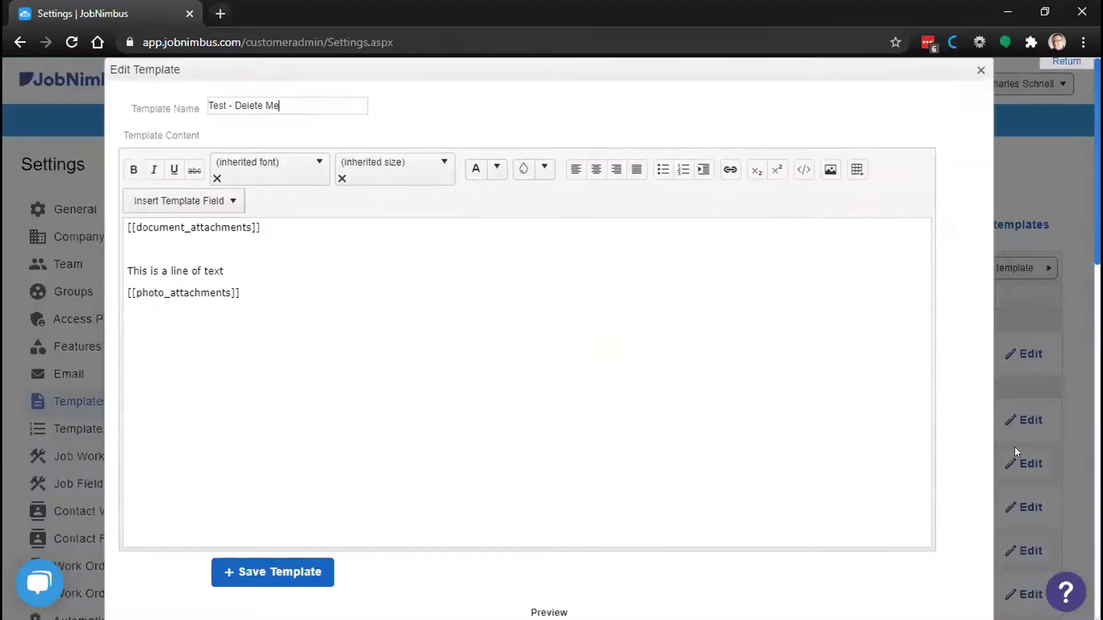
pyautogui.moveTo(267, 229); pyautogui.dragTo(116, 228)
# Step: Replace the photo attachments field in the template content with the built-in Document Attachments field
pyautogui.moveTo(256, 293); pyautogui.dragTo(118, 285)
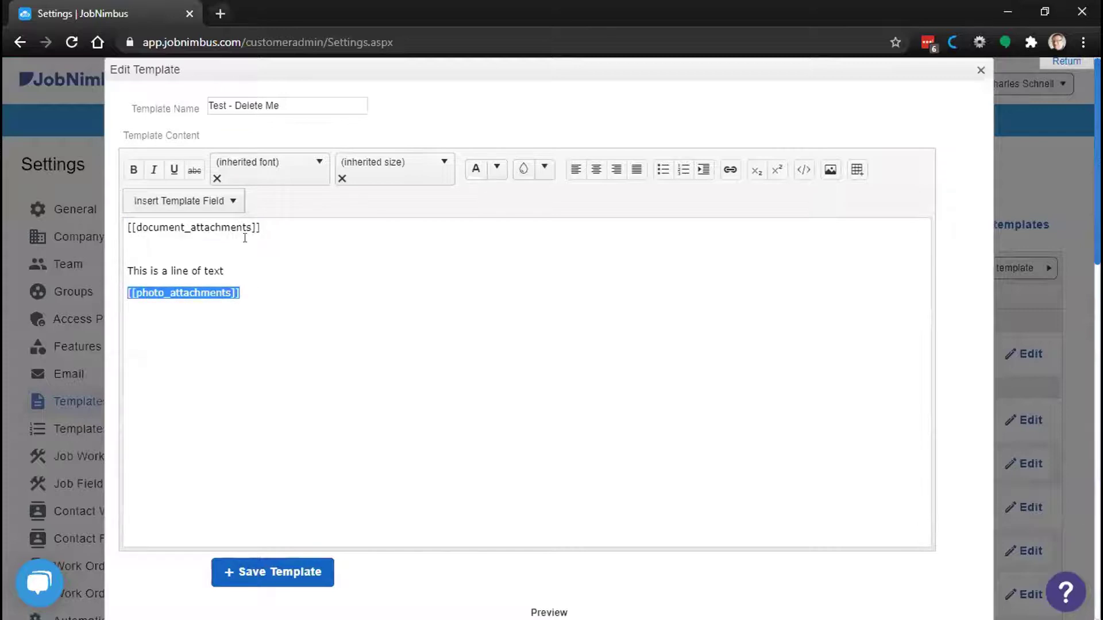
pyautogui.click(218, 201)
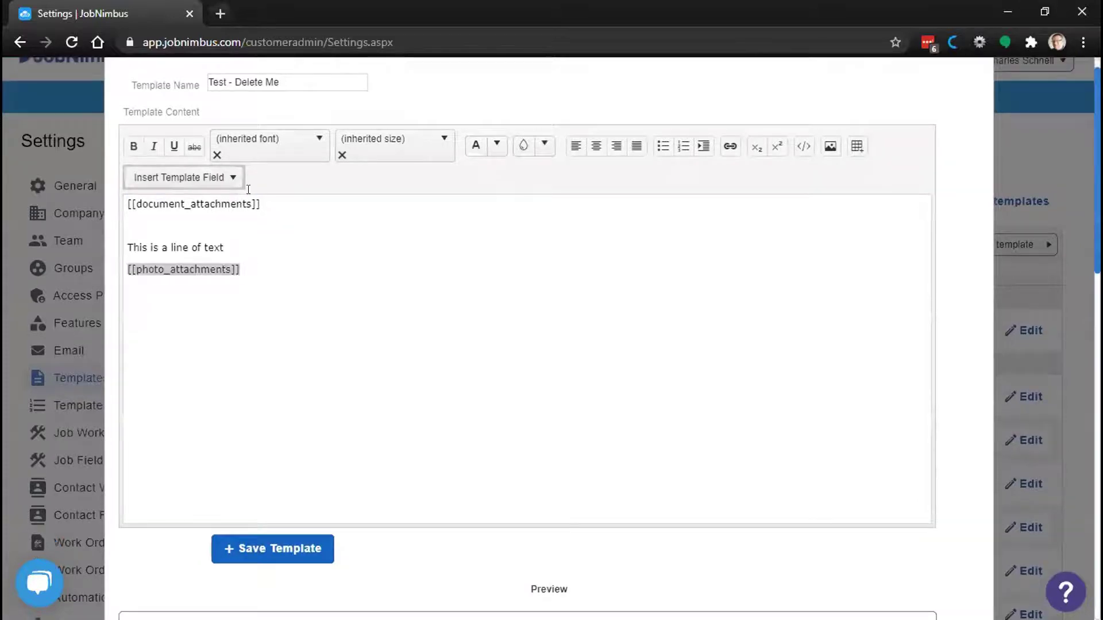
pyautogui.click(220, 179)
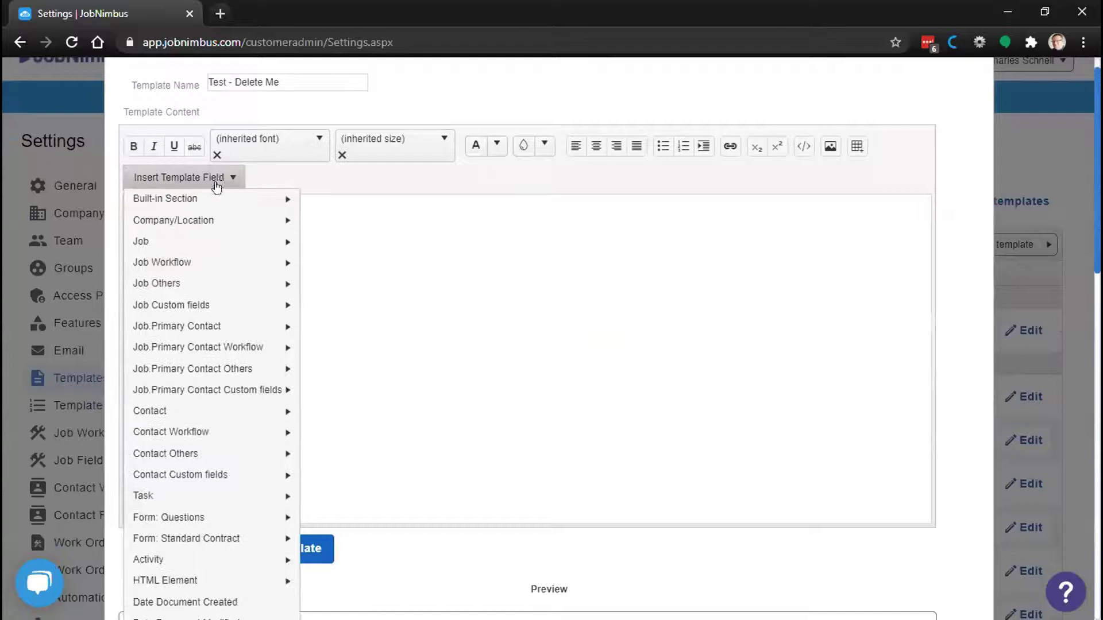
pyautogui.moveTo(213, 195)
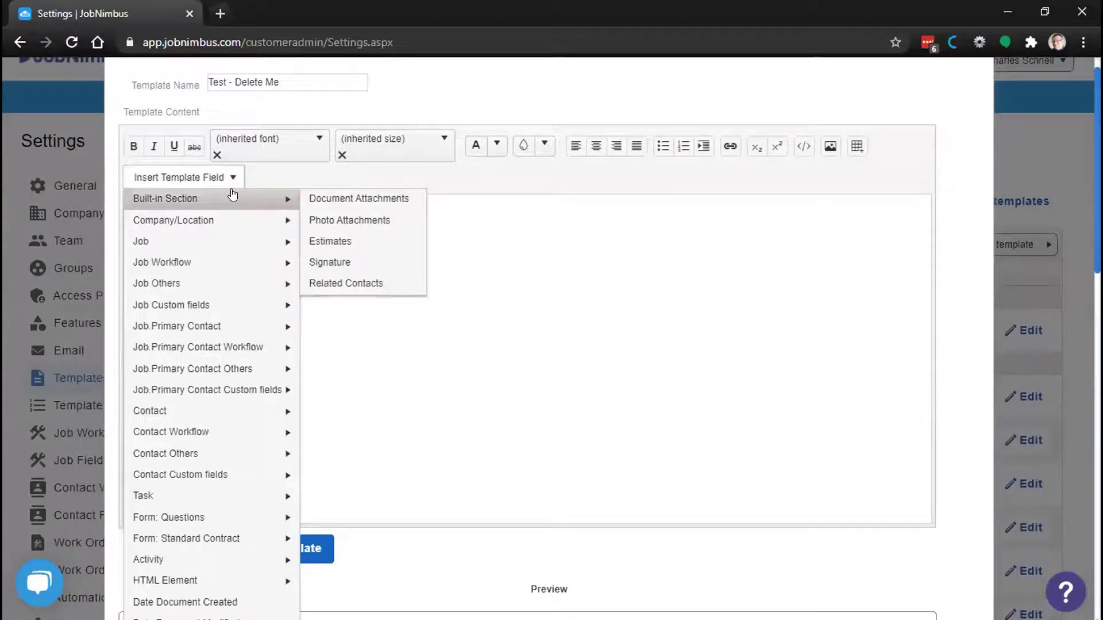
pyautogui.click(339, 198)
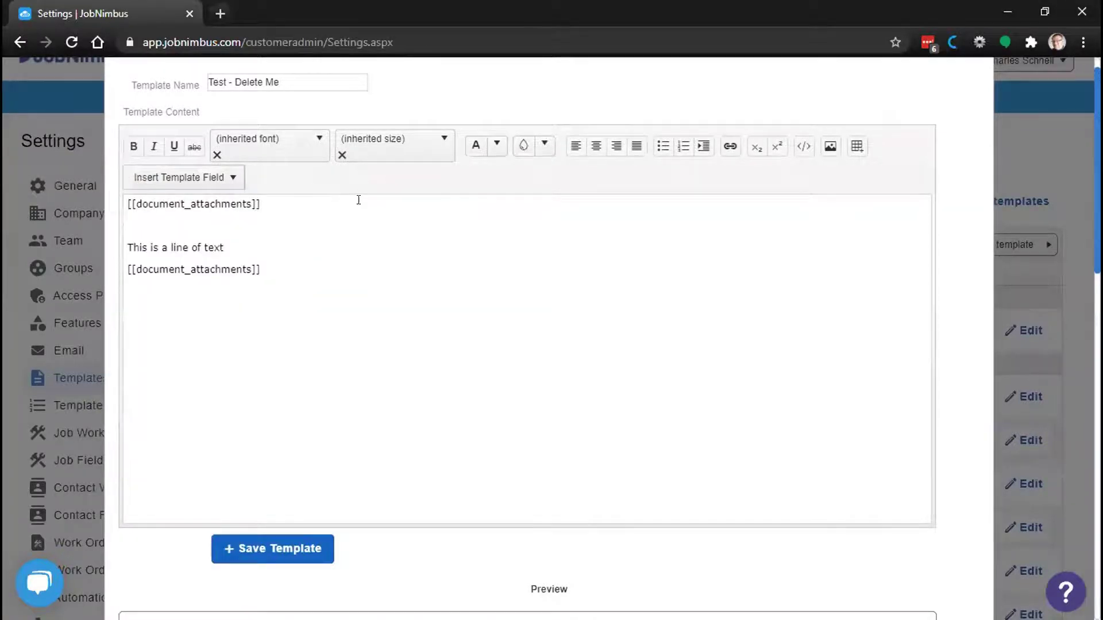
# Step: Replace the document attachments field below the line of text with Photo Attachments, and close the template without saving
pyautogui.moveTo(261, 270); pyautogui.dragTo(125, 268)
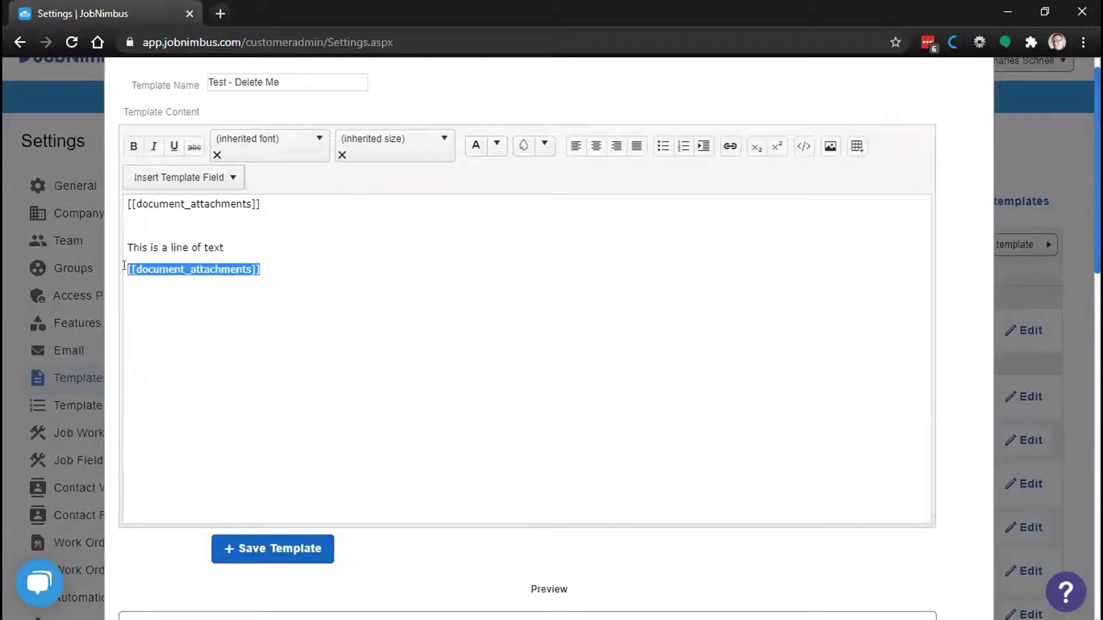
pyautogui.click(212, 181)
pyautogui.moveTo(213, 195)
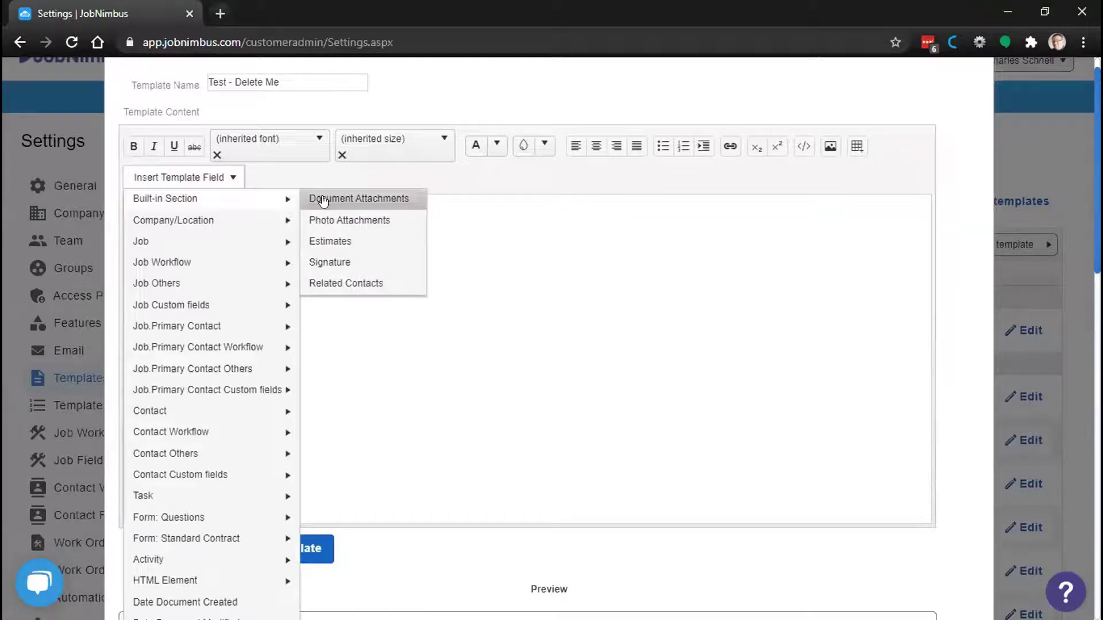
pyautogui.click(347, 220)
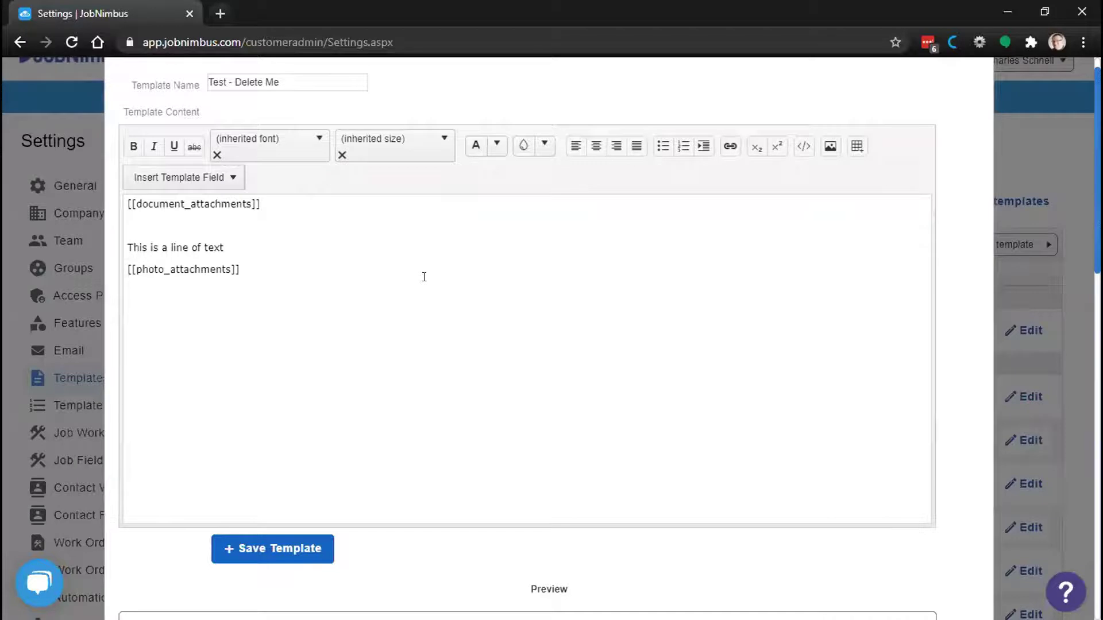
pyautogui.scroll(1, 448, 231)
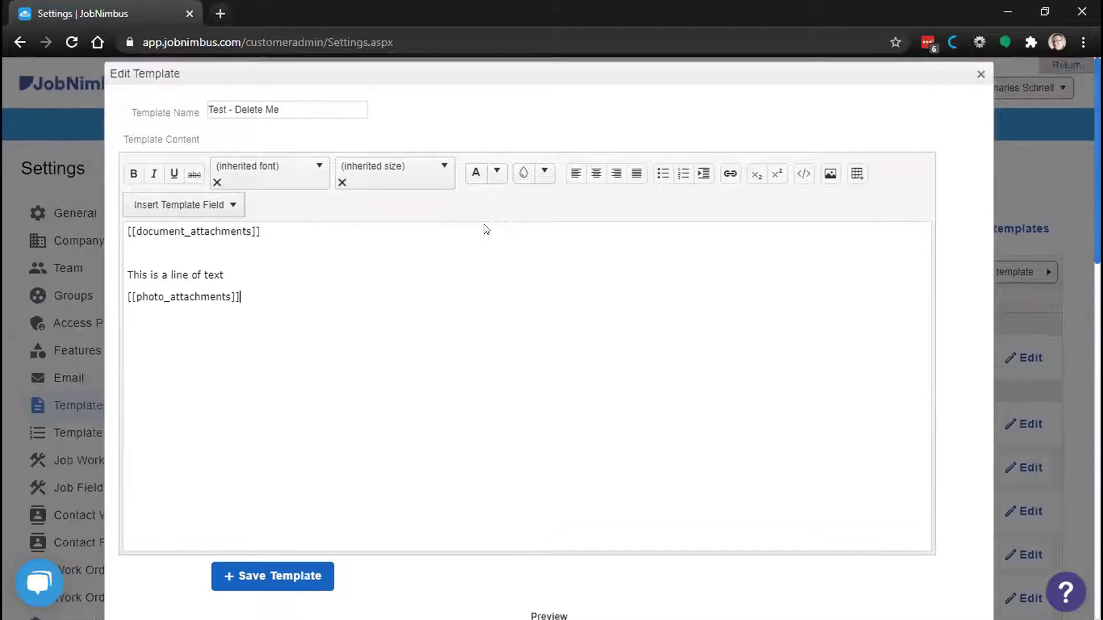
pyautogui.click(982, 75)
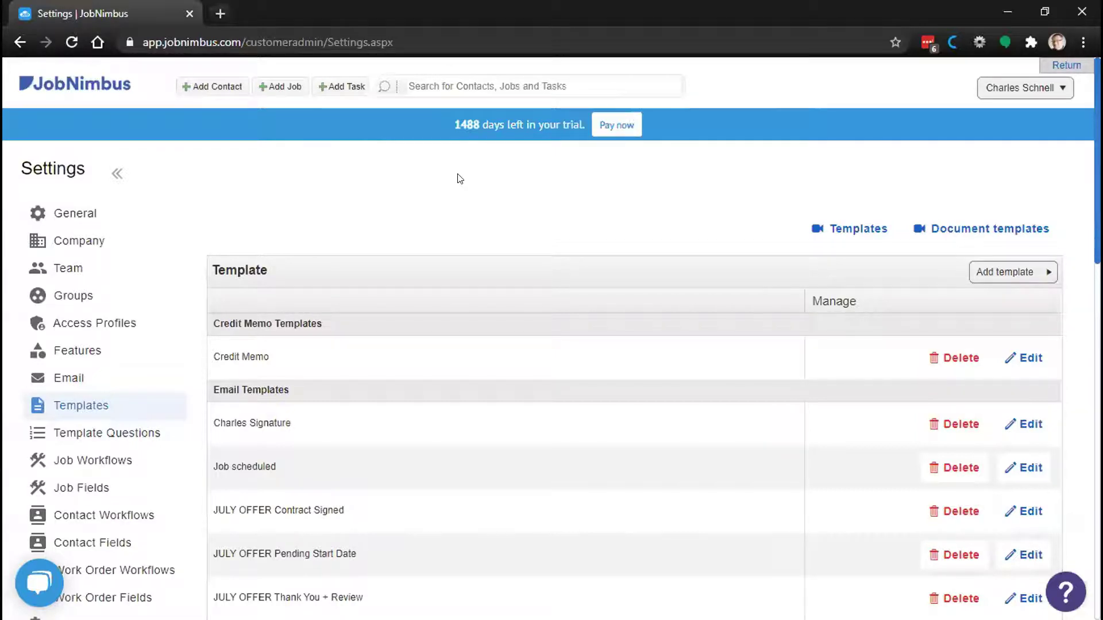
# Step: Search for "proper" and open the Property Management Services contact record
pyautogui.click(460, 85)
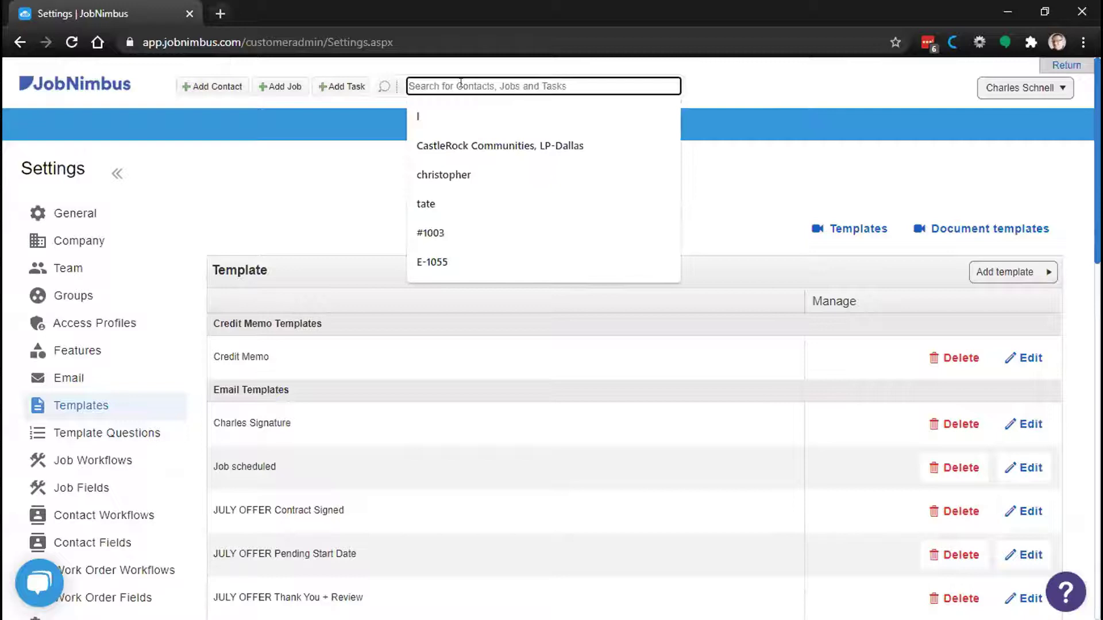
pyautogui.write('p')
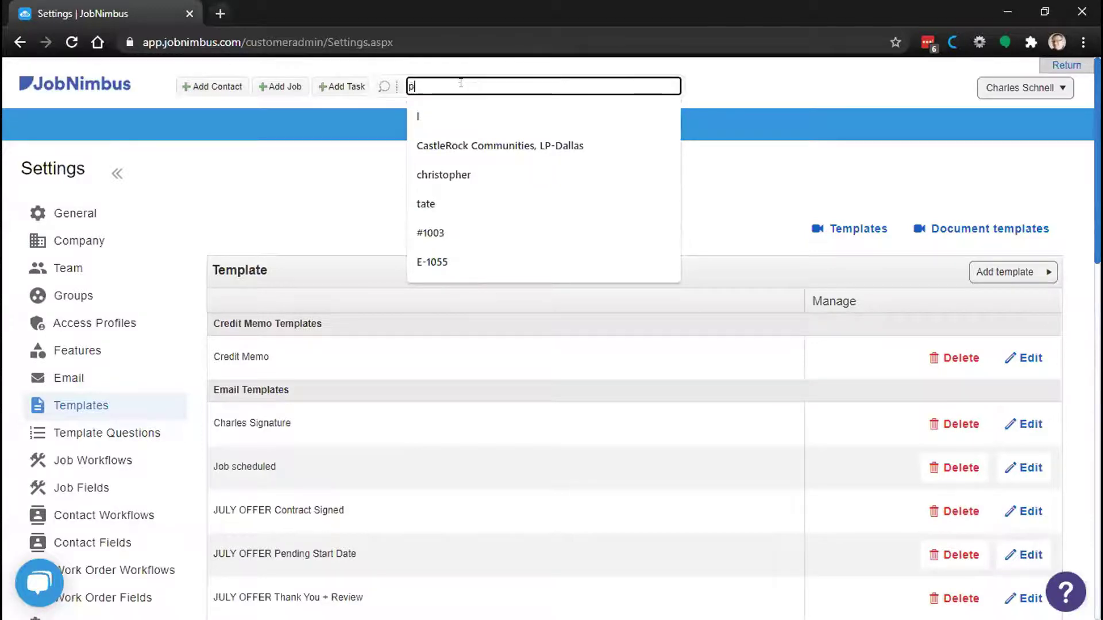
pyautogui.write('roper')
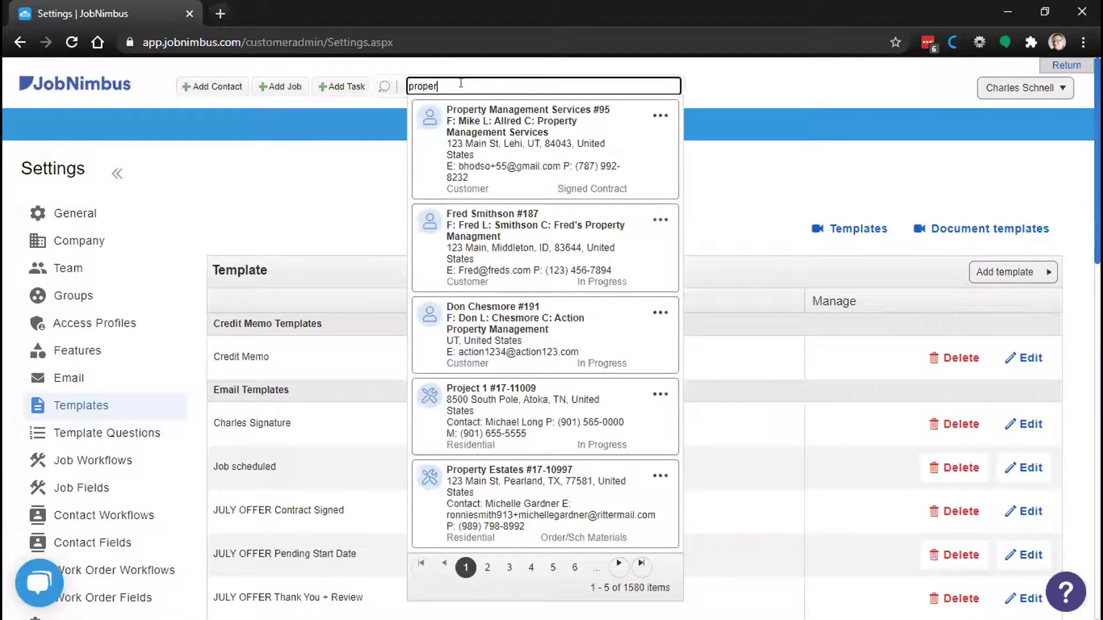
pyautogui.click(586, 123)
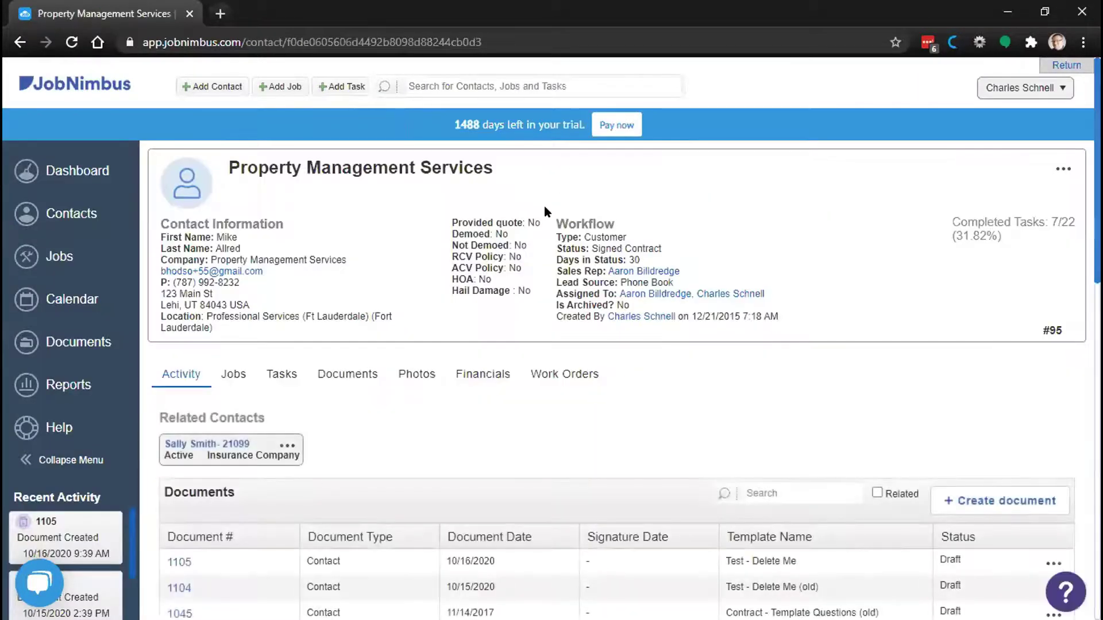
# Step: Create a document for this contact using the "Test - Delete Me" design template
pyautogui.click(1060, 169)
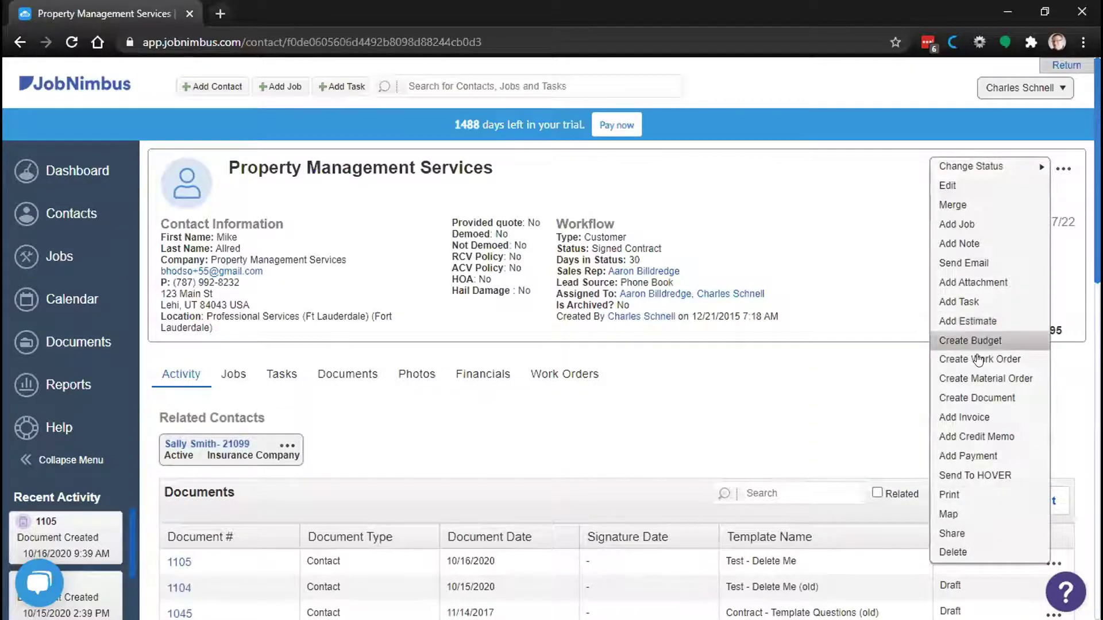
pyautogui.click(976, 397)
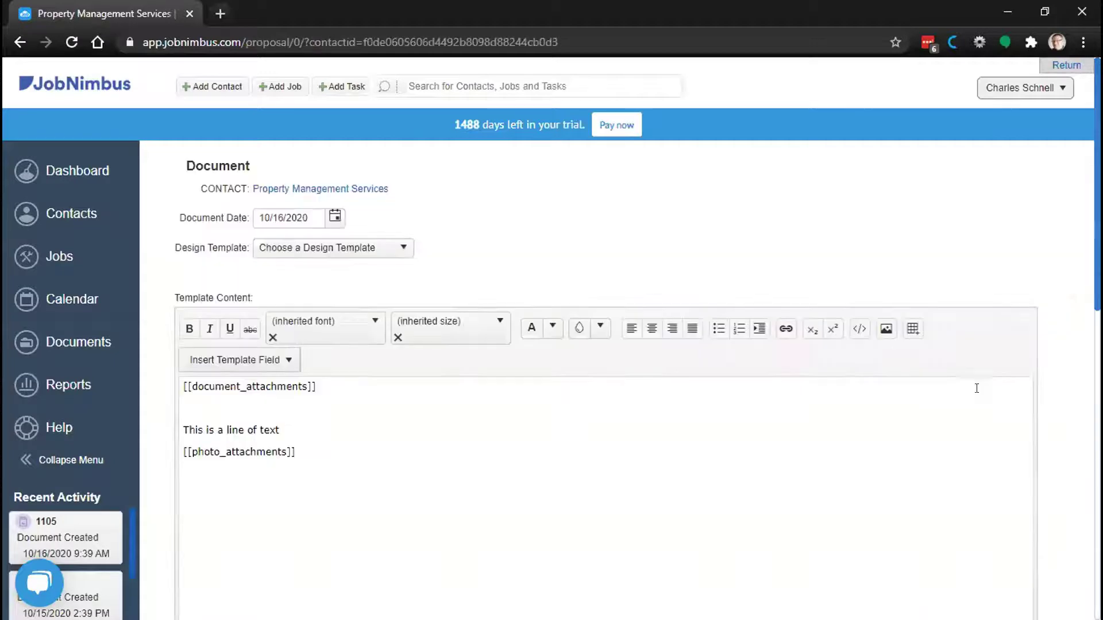
pyautogui.click(364, 247)
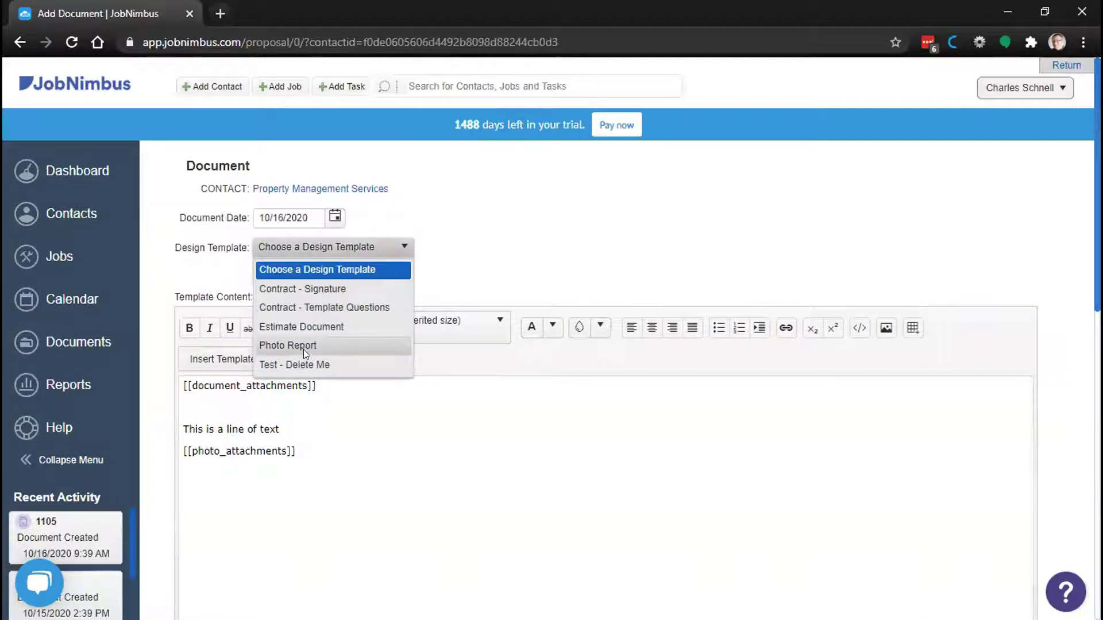
pyautogui.click(316, 365)
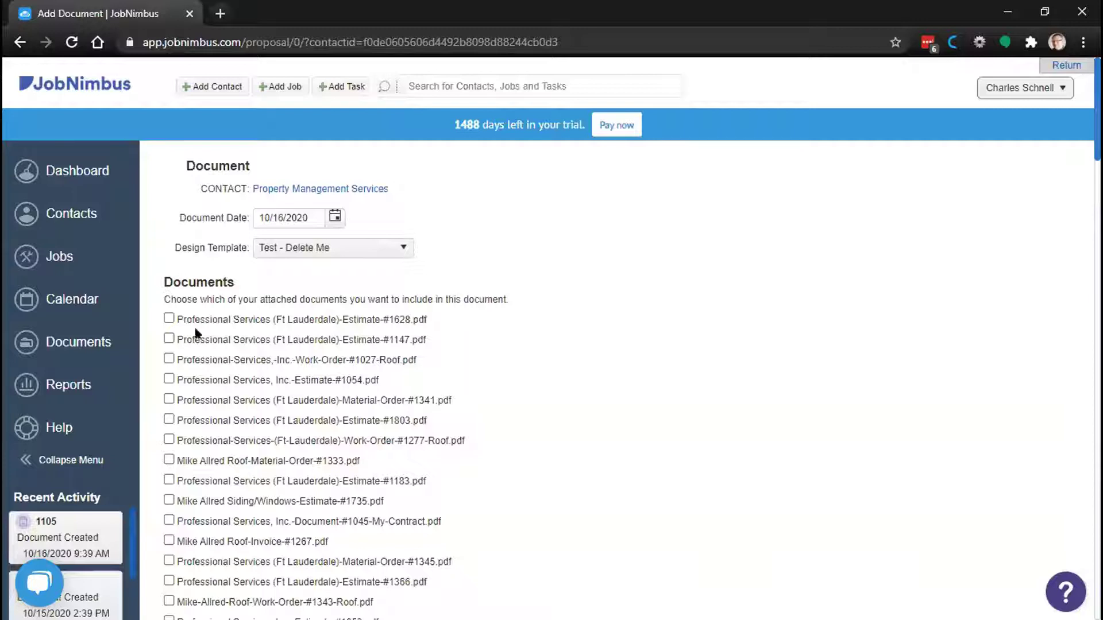
# Step: Include the attached file Professional Services, Inc.-Estimate-#1053.pdf in the document
pyautogui.scroll(-5, 213, 322)
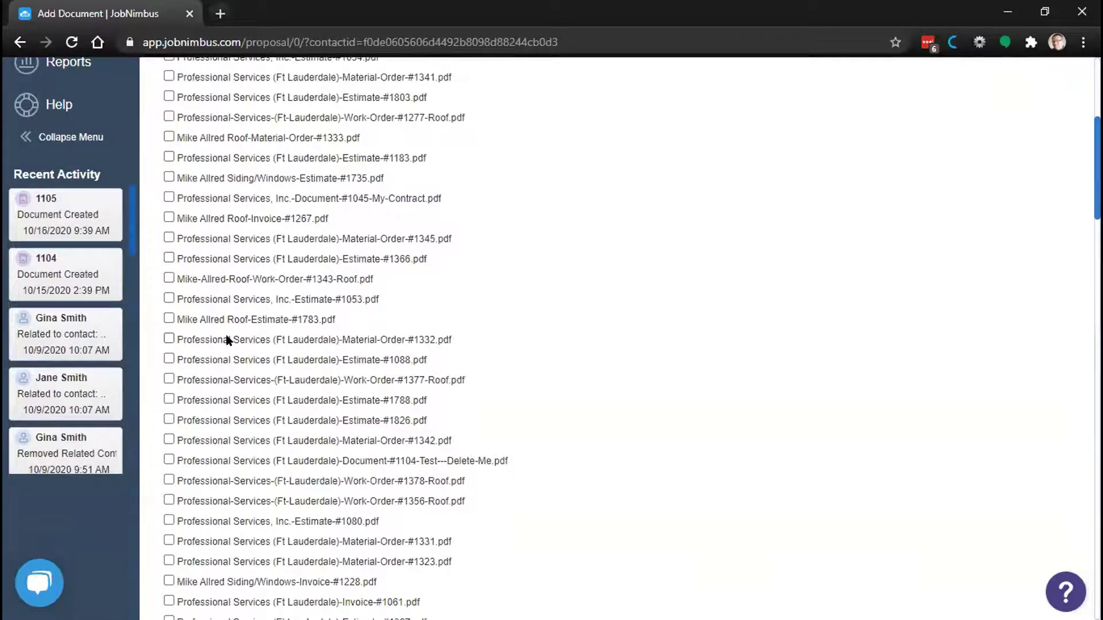
pyautogui.click(169, 299)
pyautogui.scroll(-5, 293, 323)
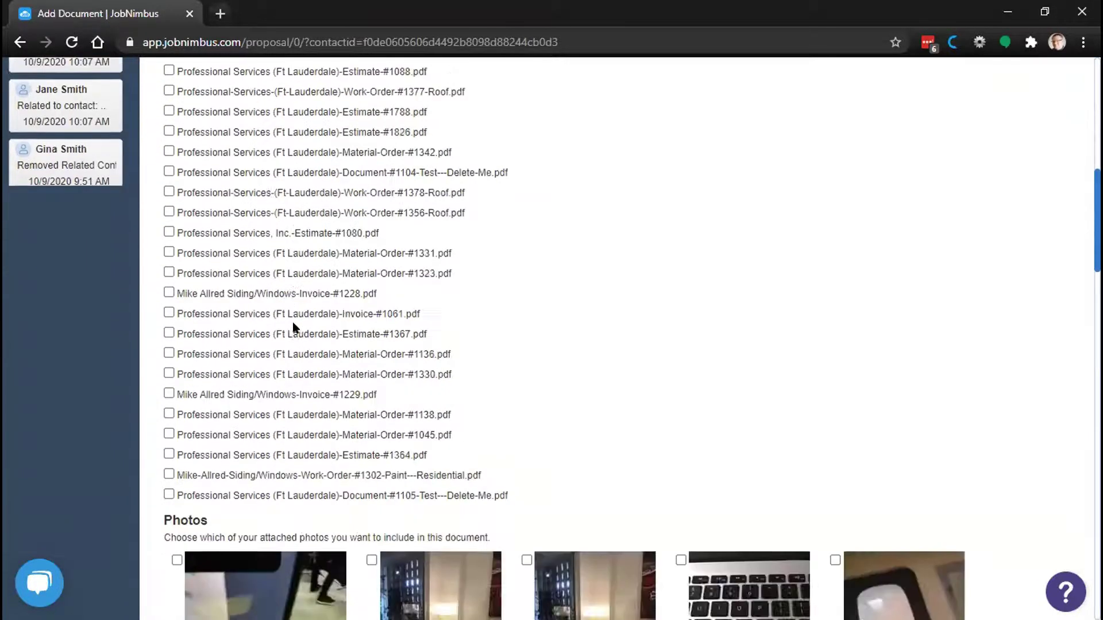
# Step: Include the photo of the white house with the green lawn in the document
pyautogui.scroll(-8, 293, 322)
pyautogui.scroll(3, 299, 288)
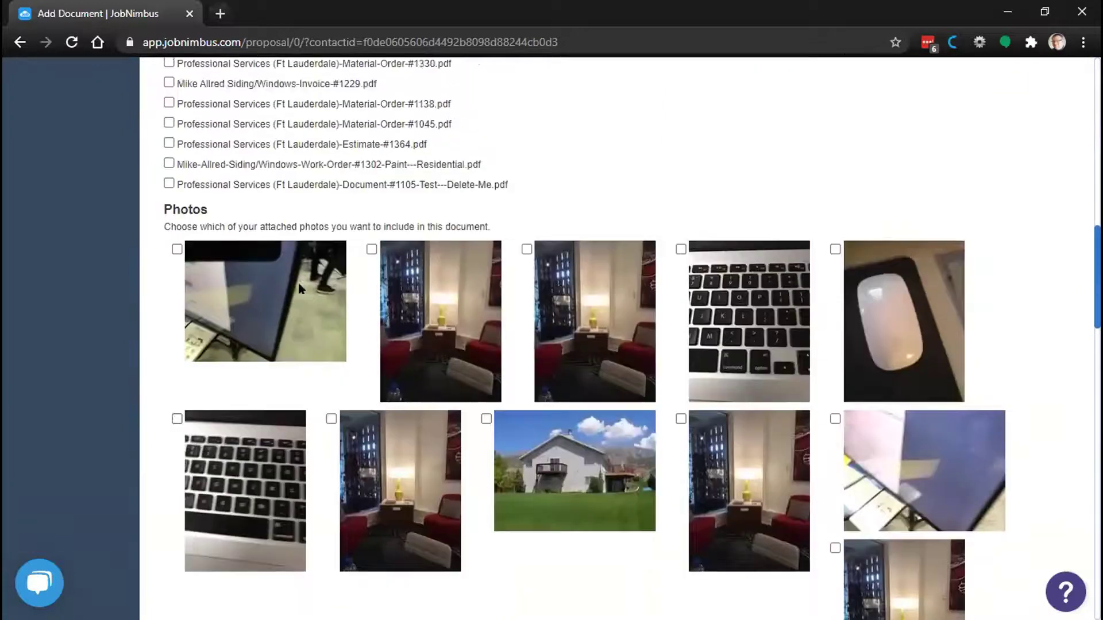
pyautogui.scroll(1, 290, 283)
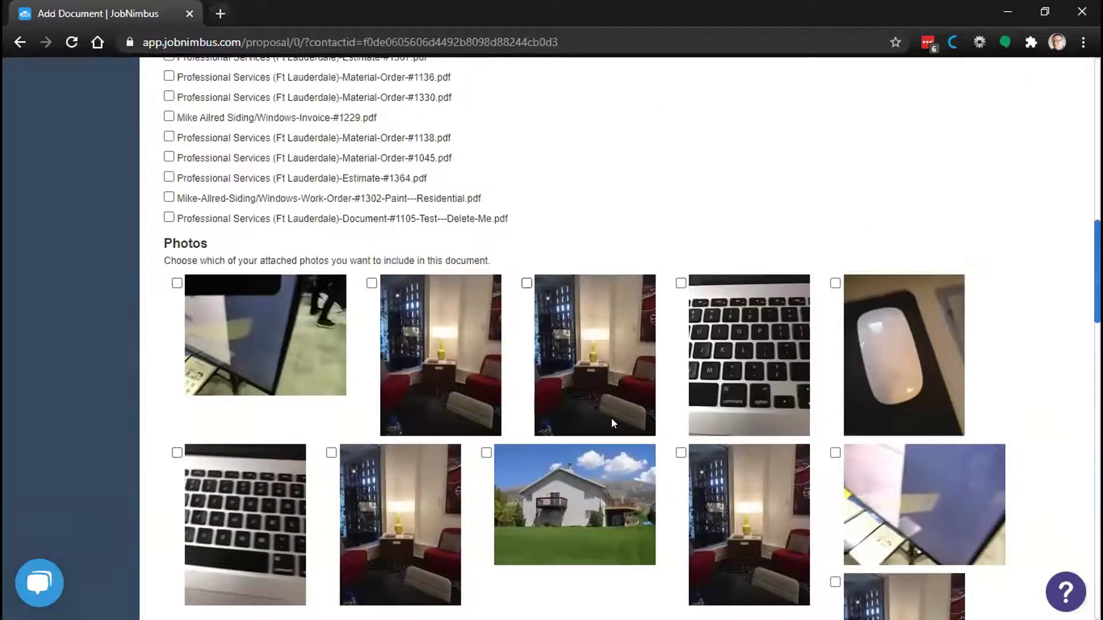
pyautogui.scroll(-6, 609, 422)
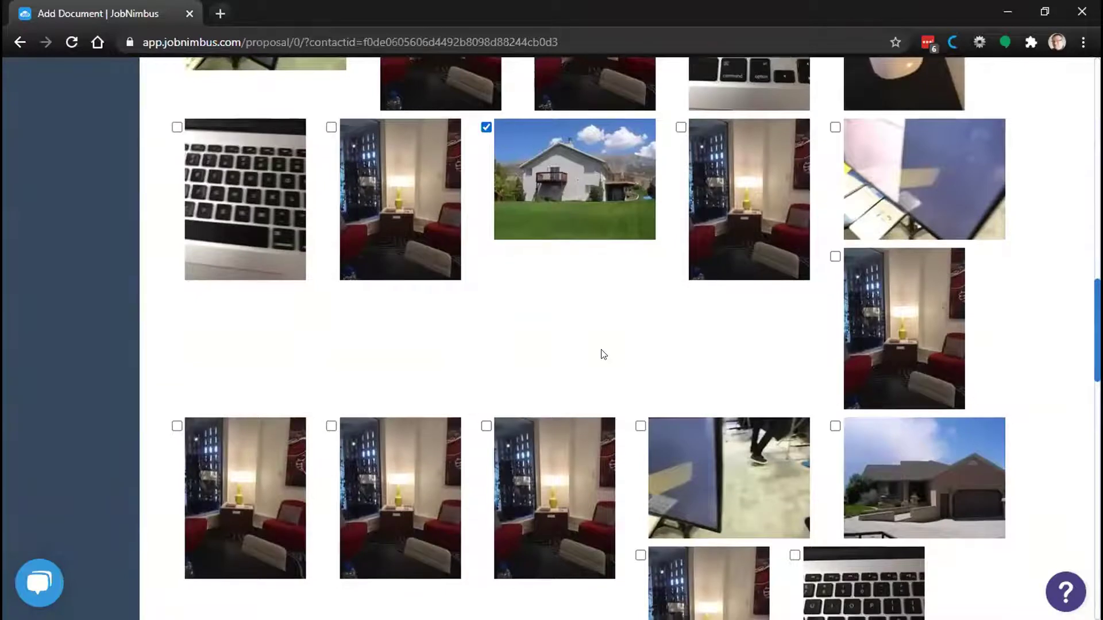
# Step: Save the new document with the selected file and photo, keeping the template's text and attachment fields
pyautogui.scroll(-10, 601, 351)
pyautogui.scroll(-3, 602, 345)
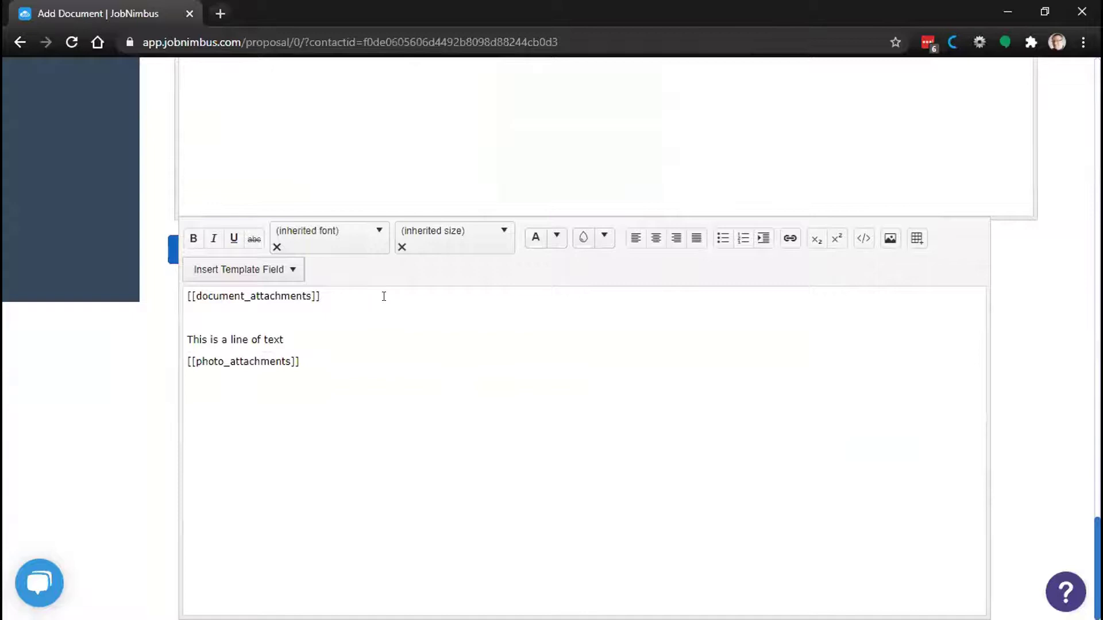
pyautogui.scroll(-4, 401, 318)
pyautogui.scroll(5, 293, 370)
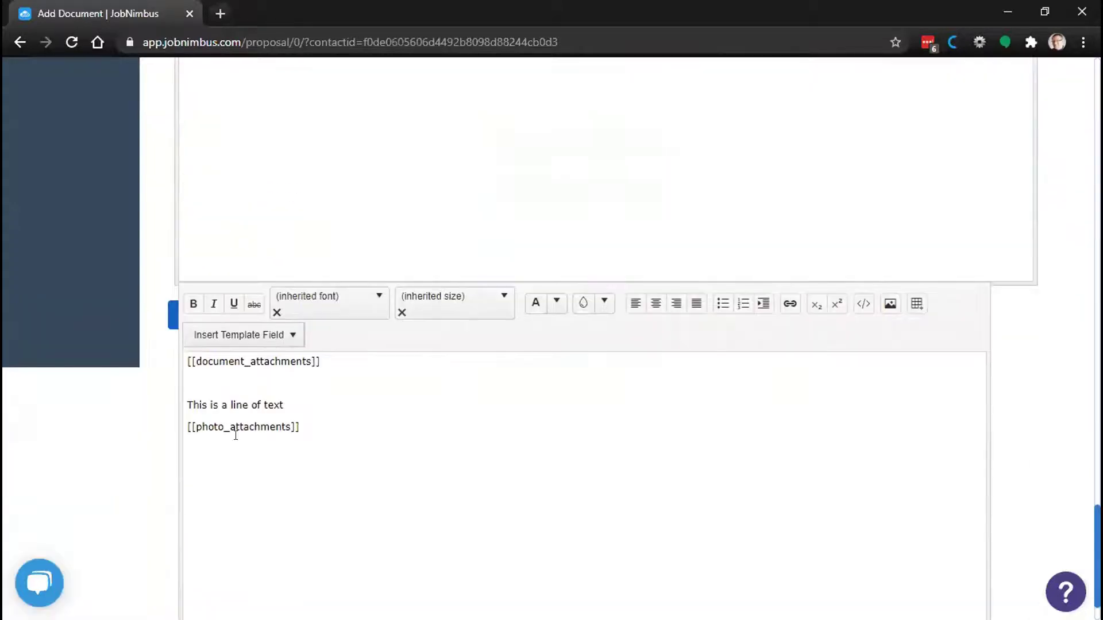
pyautogui.click(167, 320)
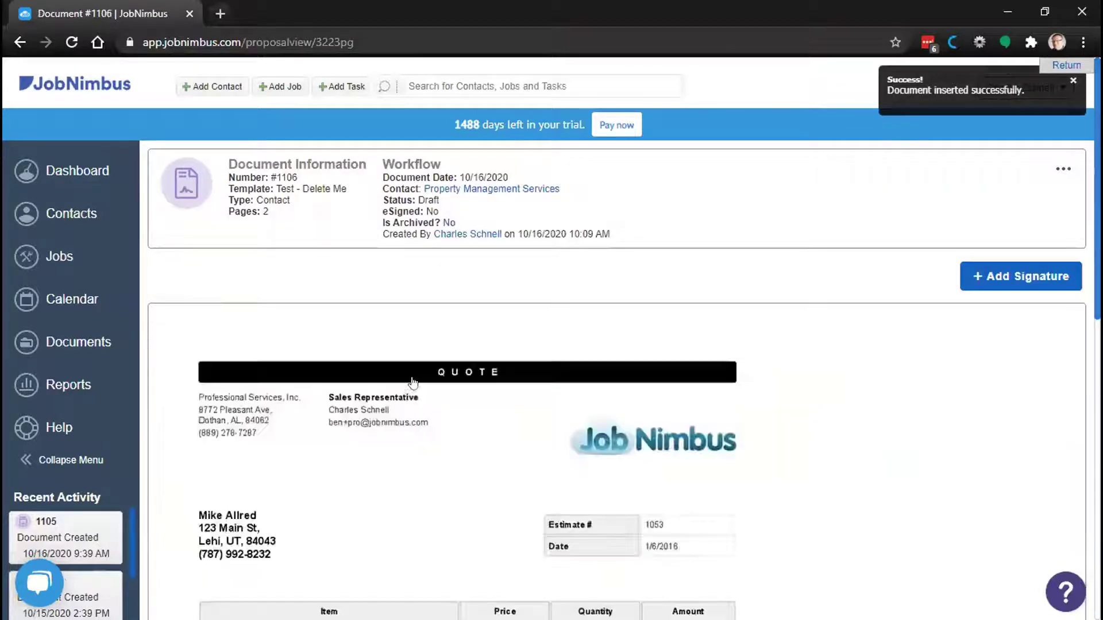
# Step: View the saved document as a PDF, check the attached estimate, text line and house photo, and close it
pyautogui.click(1062, 169)
pyautogui.click(995, 167)
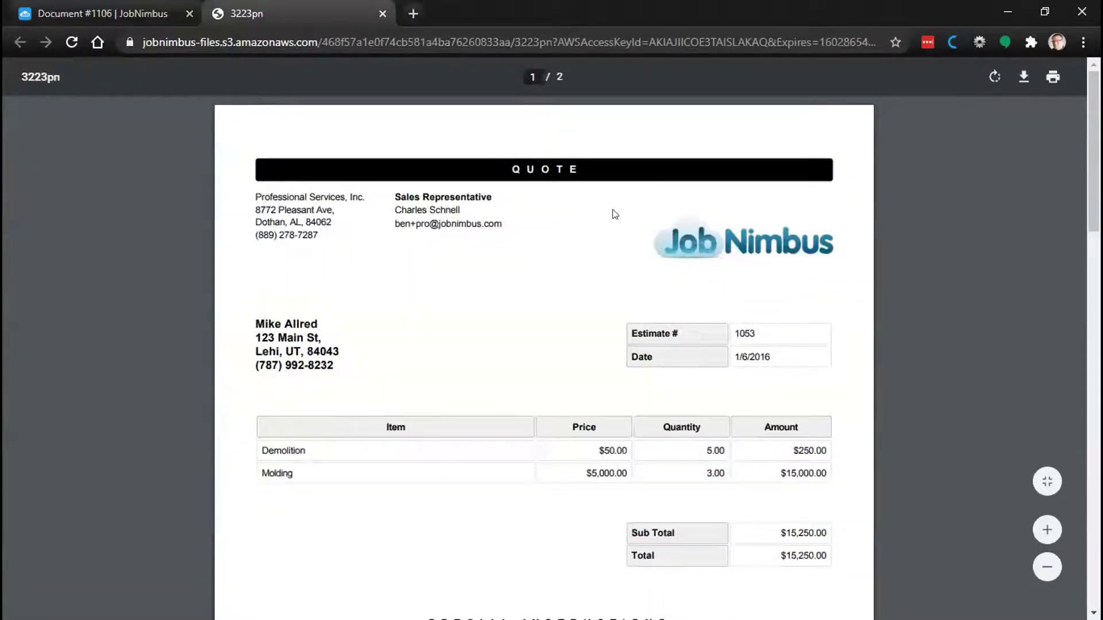
pyautogui.scroll(-12, 511, 256)
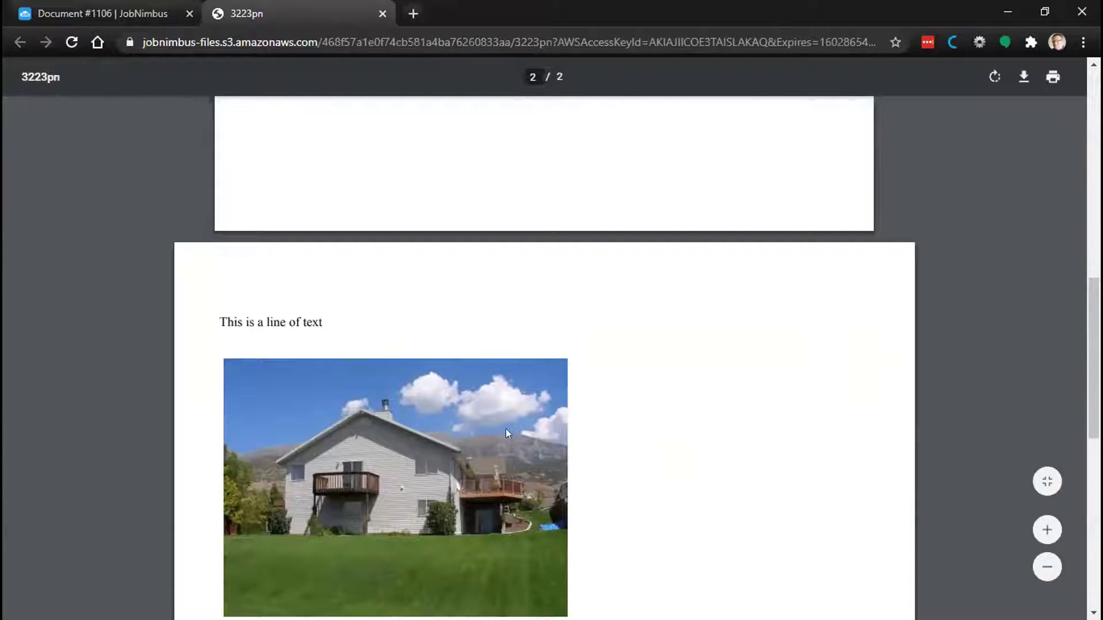
pyautogui.scroll(-4, 462, 488)
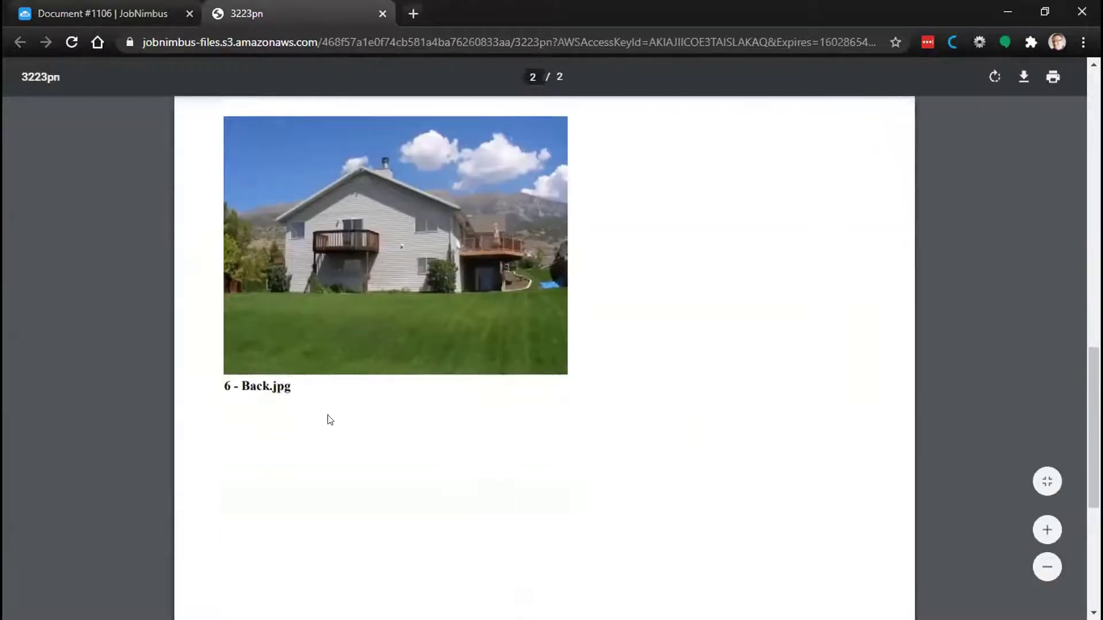
pyautogui.scroll(4, 403, 486)
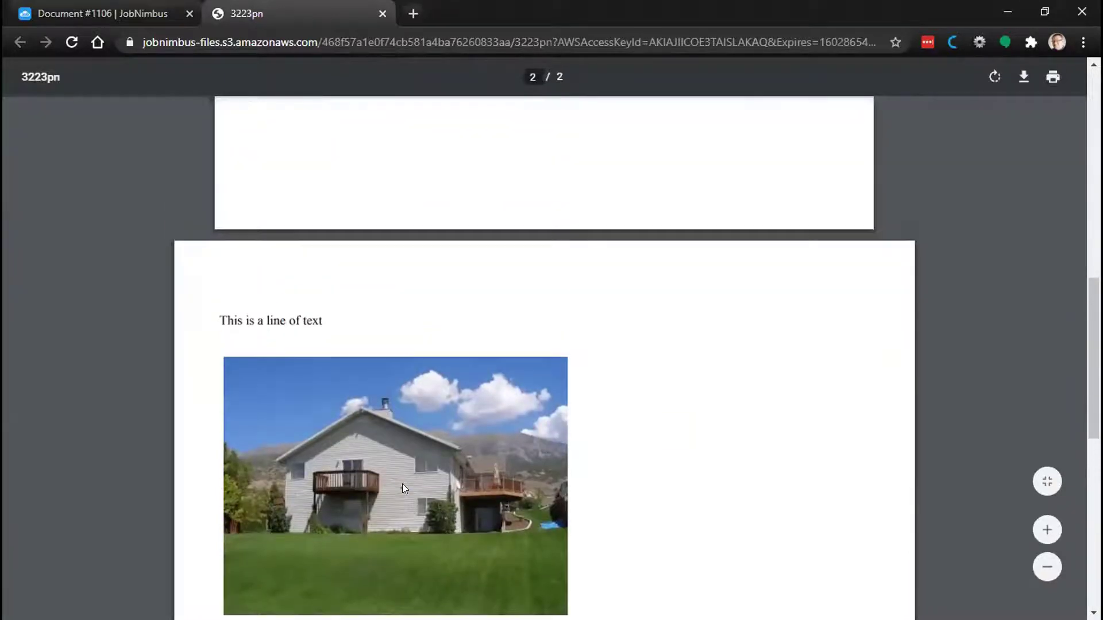
pyautogui.scroll(-4, 404, 470)
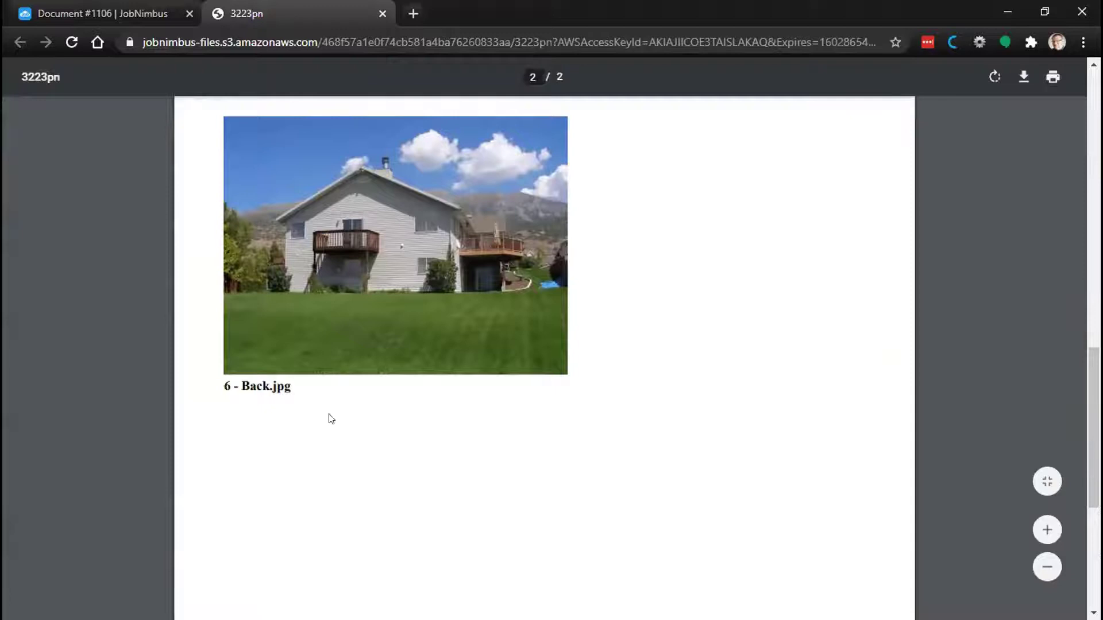
pyautogui.scroll(8, 382, 448)
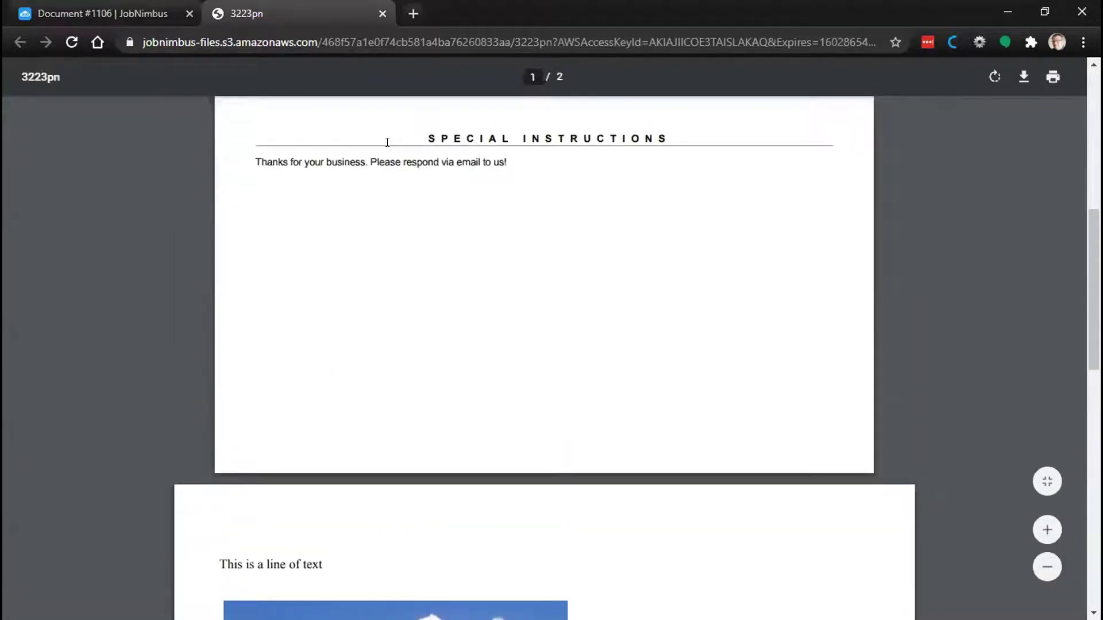
pyautogui.click(382, 13)
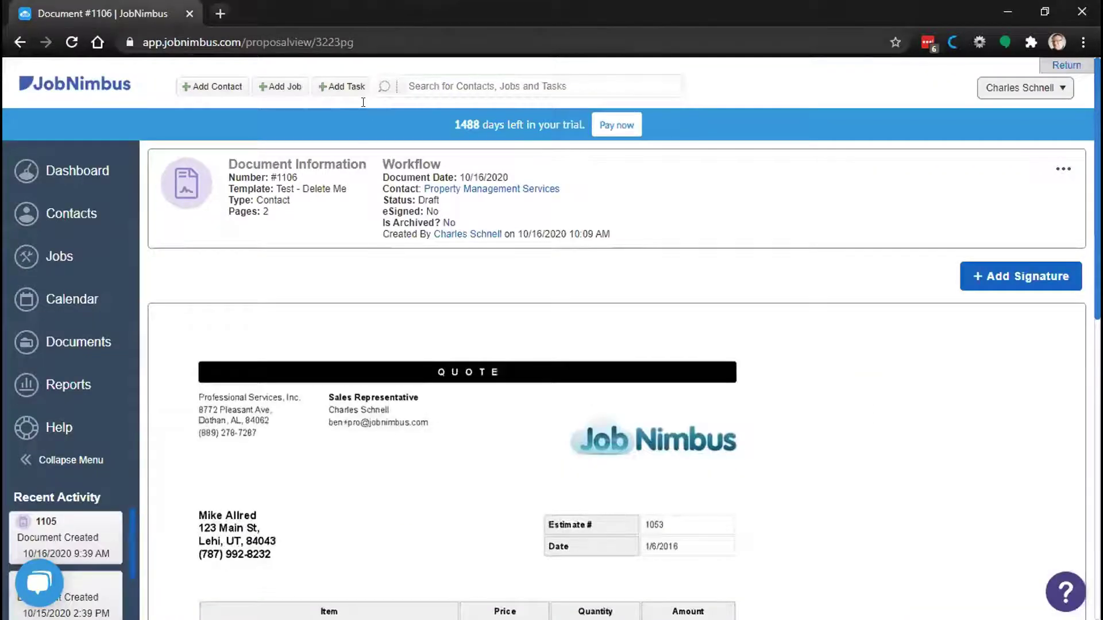
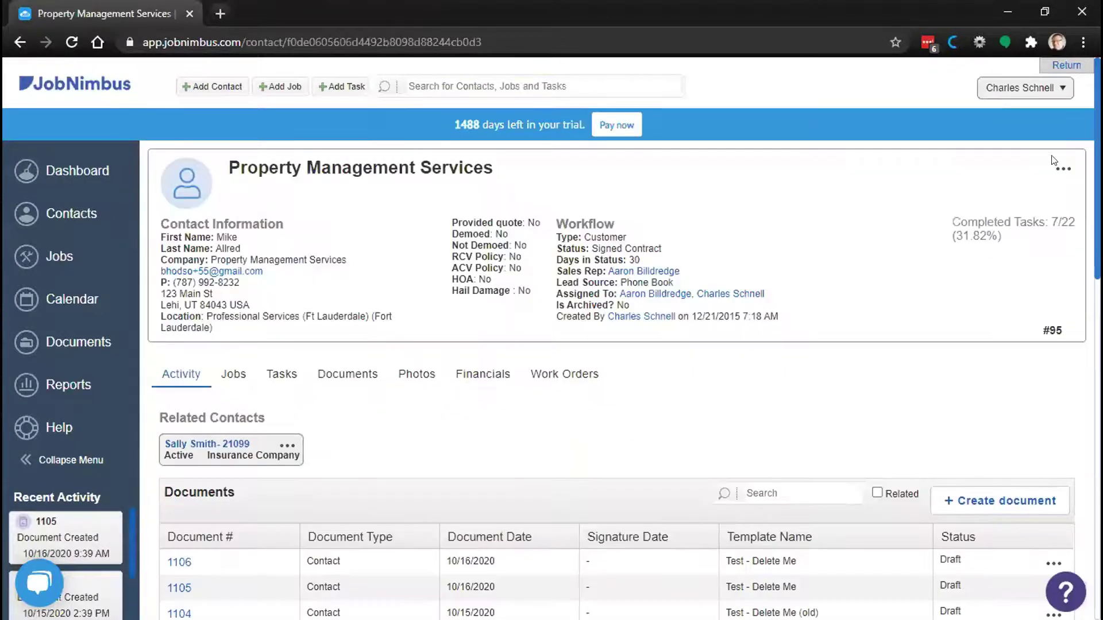
# Step: Start an email from the Property Management Services contact and filter its available attachments to the Insurance type
pyautogui.click(1059, 169)
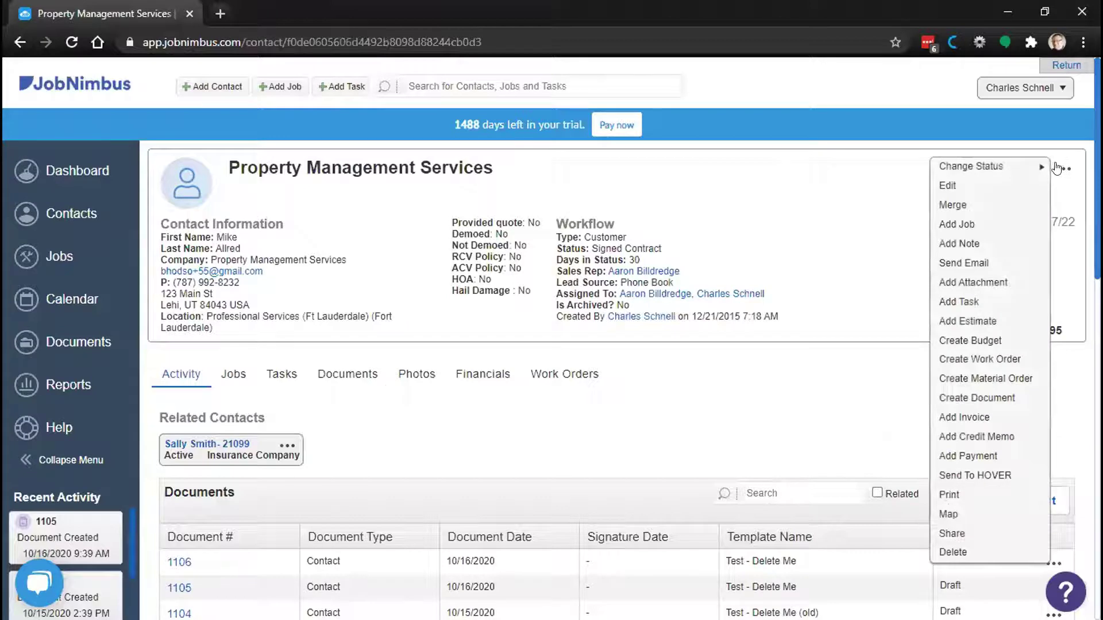
pyautogui.click(975, 262)
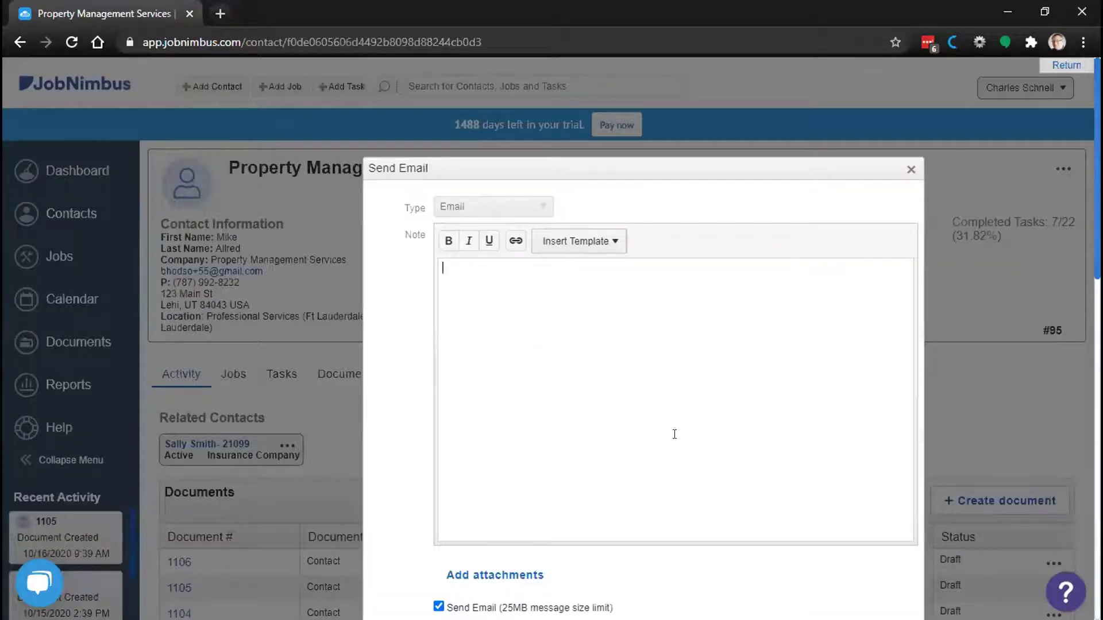
pyautogui.click(491, 576)
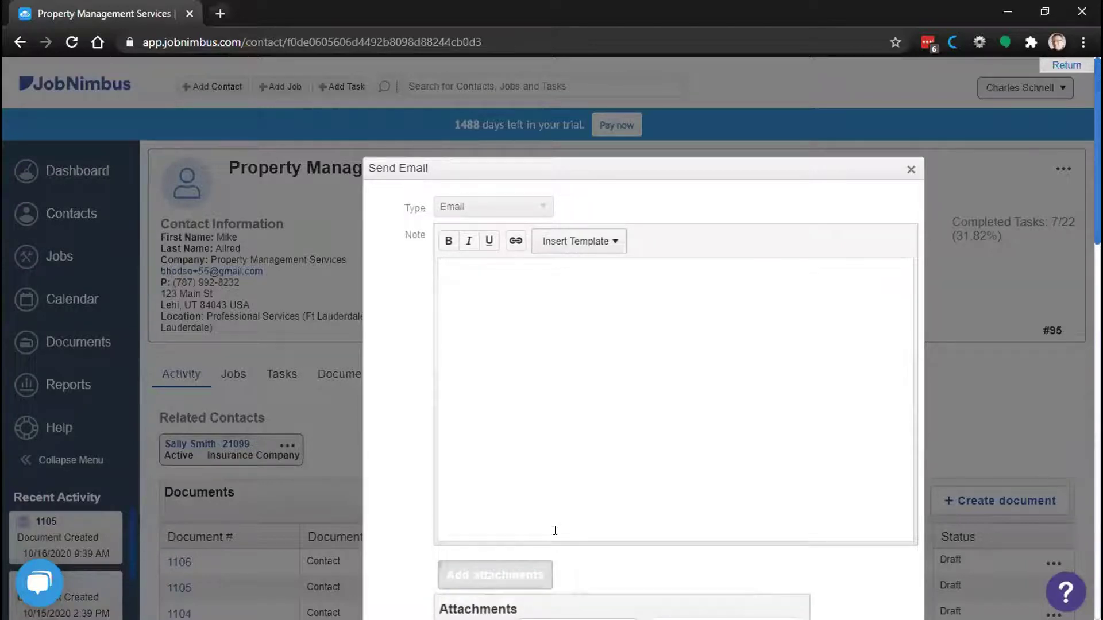
pyautogui.scroll(-8, 557, 523)
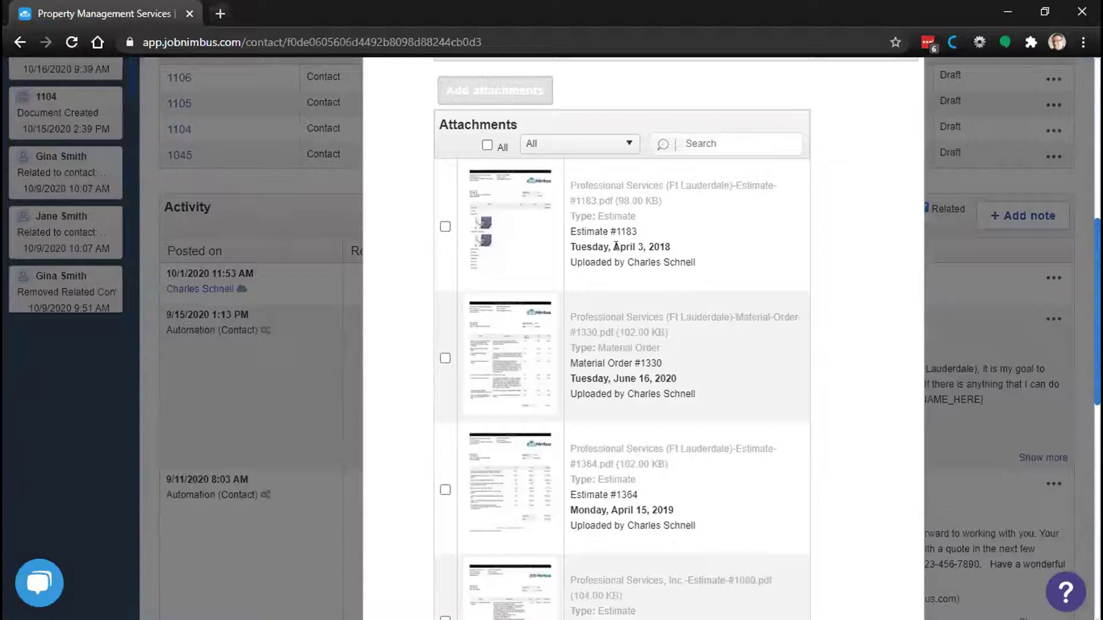
pyautogui.scroll(3, 595, 349)
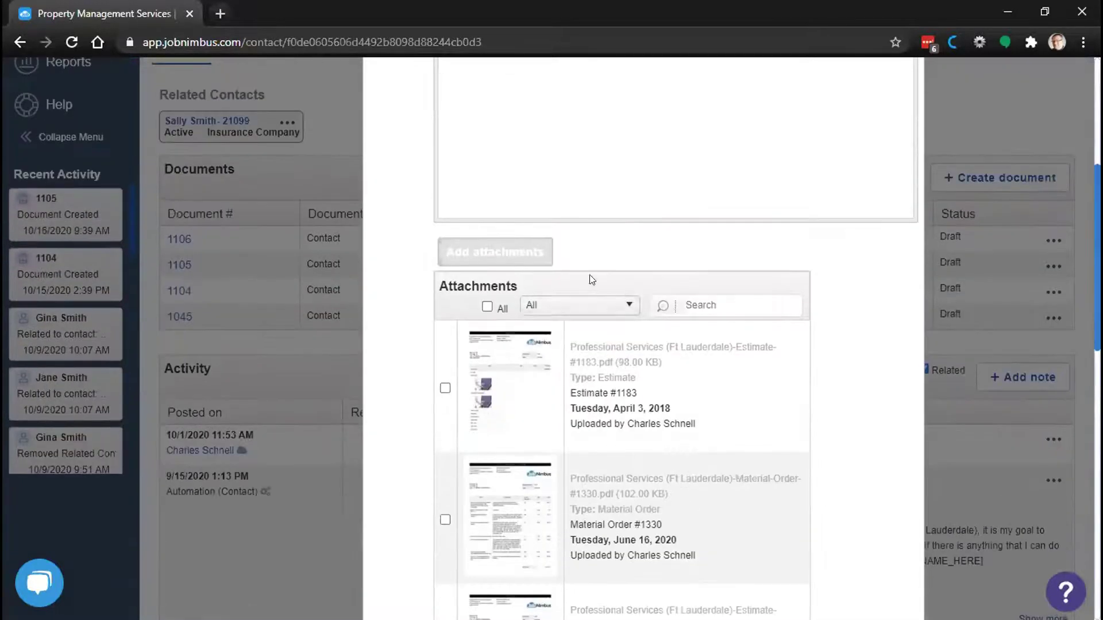
pyautogui.click(582, 309)
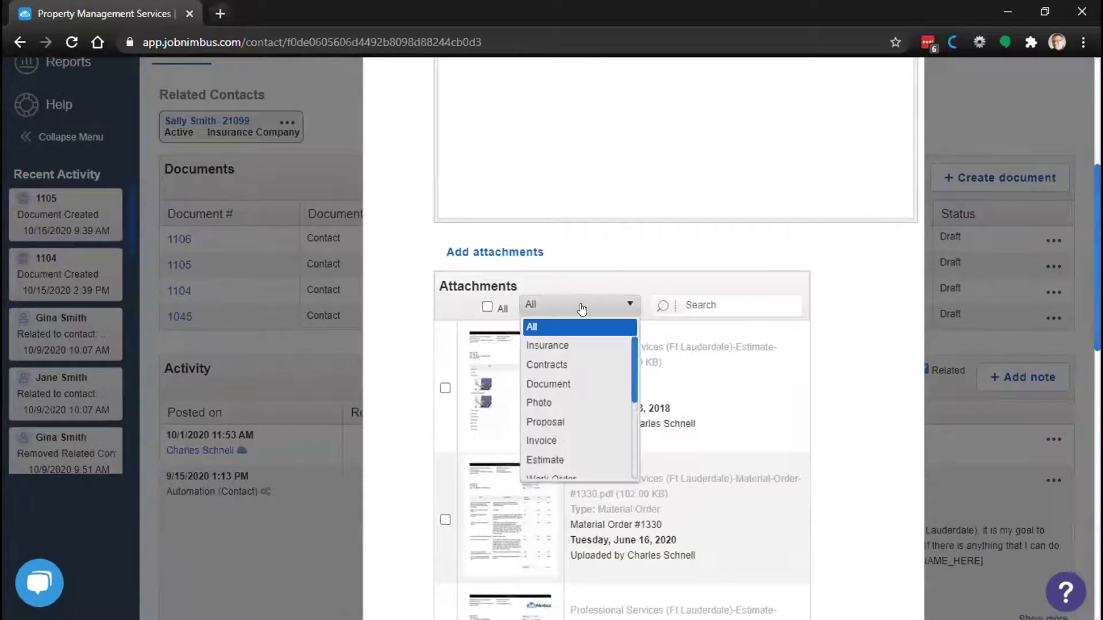
pyautogui.click(558, 345)
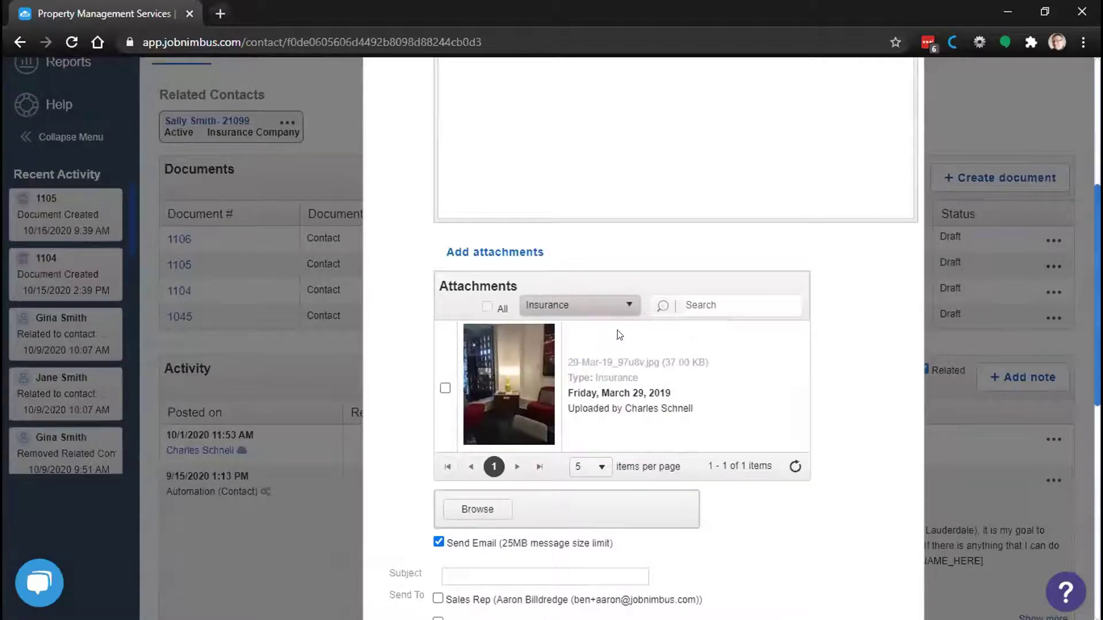
# Step: Reset the attachment filter to All and search the email's attachments for "front"
pyautogui.click(620, 305)
pyautogui.click(559, 322)
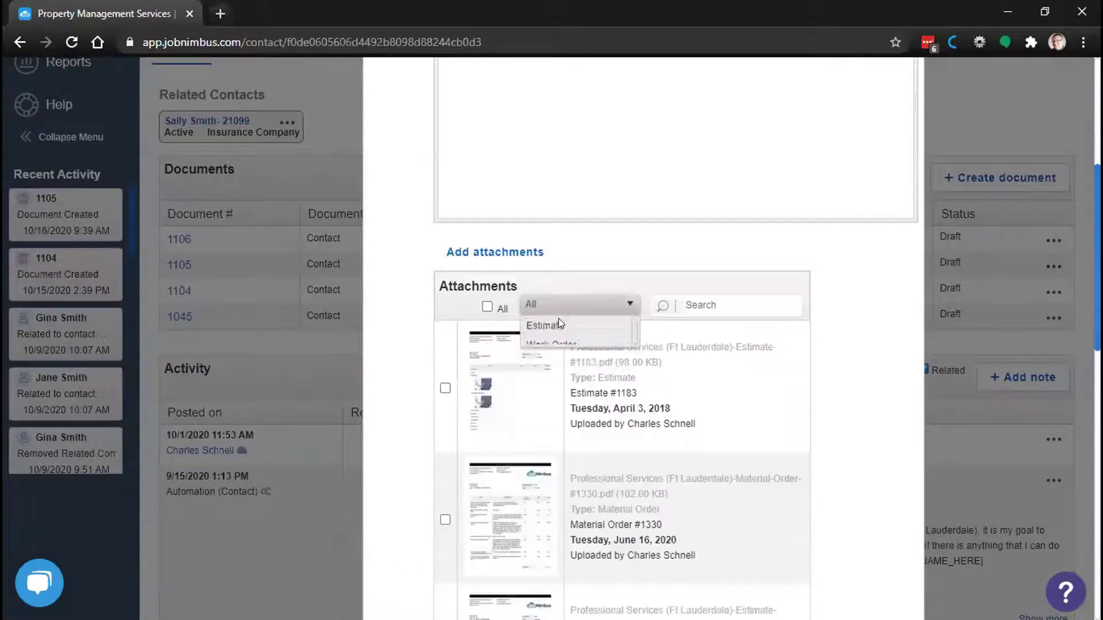
pyautogui.click(696, 297)
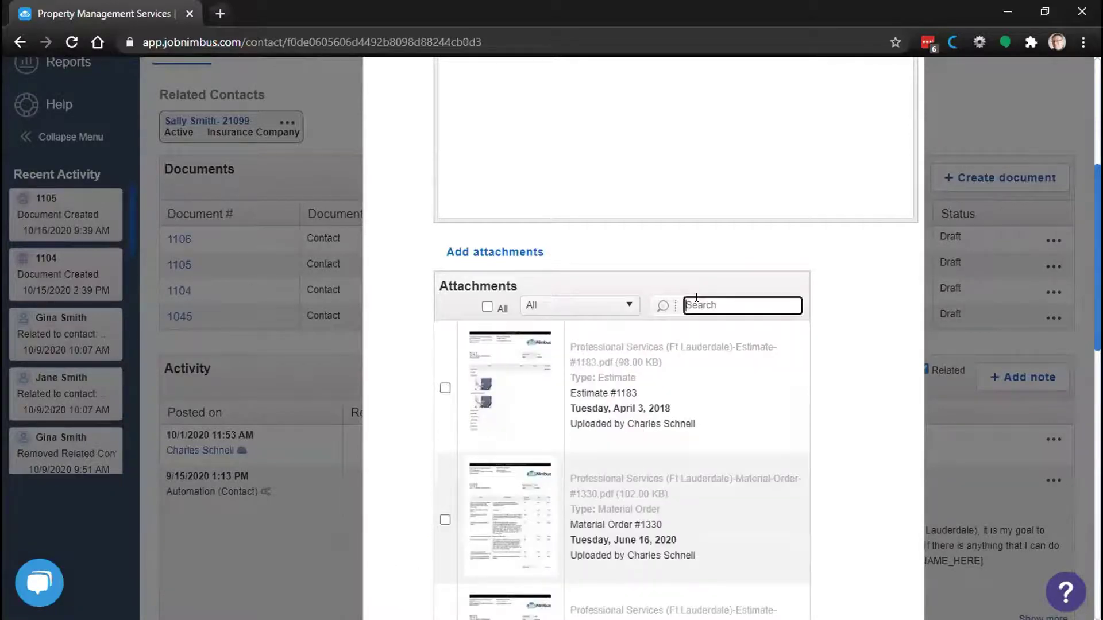
pyautogui.write('frot')
pyautogui.press('BackSpace')
pyautogui.write('nt')
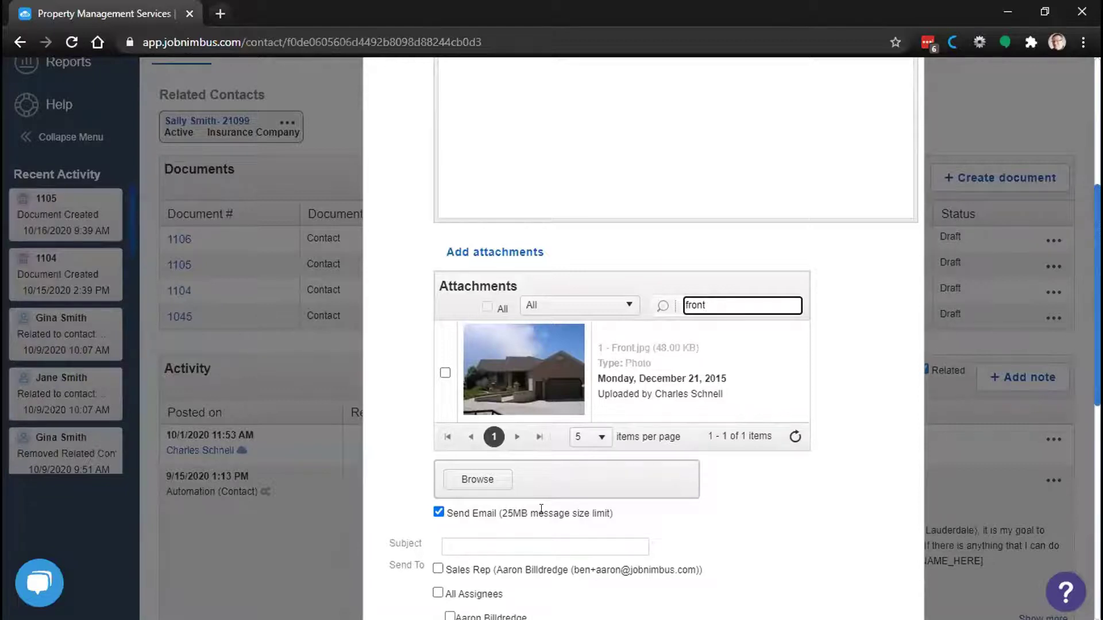
# Step: Look over the email form and its attachment list, and close the email without sending it
pyautogui.scroll(3, 771, 376)
pyautogui.scroll(-2, 769, 379)
pyautogui.scroll(-1, 767, 383)
pyautogui.moveTo(650, 345); pyautogui.dragTo(701, 348)
pyautogui.scroll(5, 753, 373)
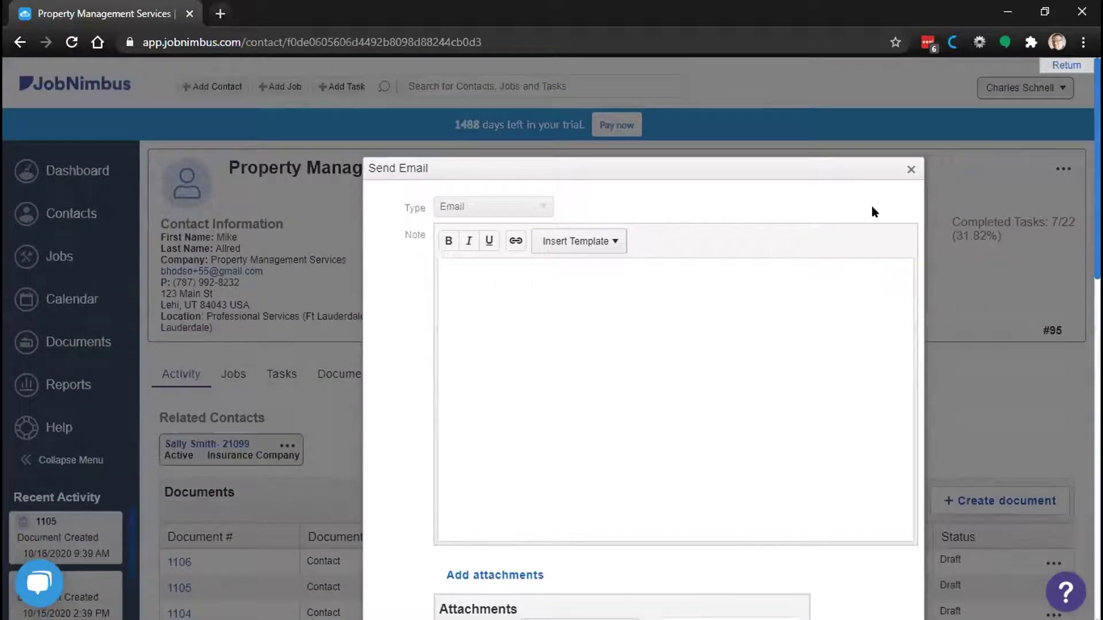
pyautogui.click(904, 173)
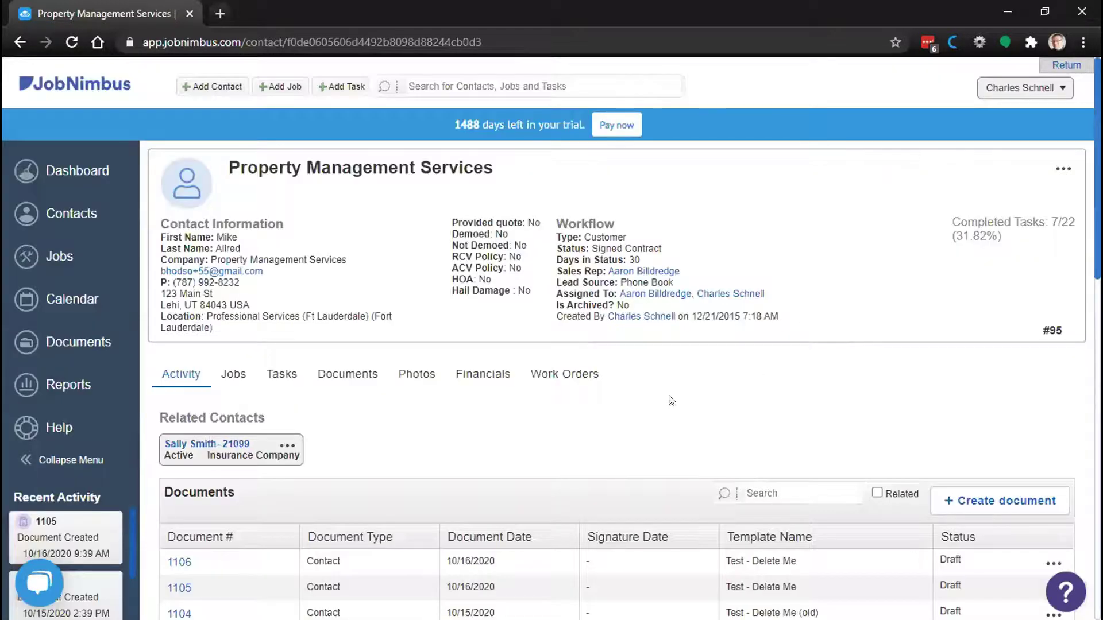
# Step: Open estimate 1737 from the contact's financials for editing and start adding photos to its Owens Corning ProArmor line item
pyautogui.click(488, 375)
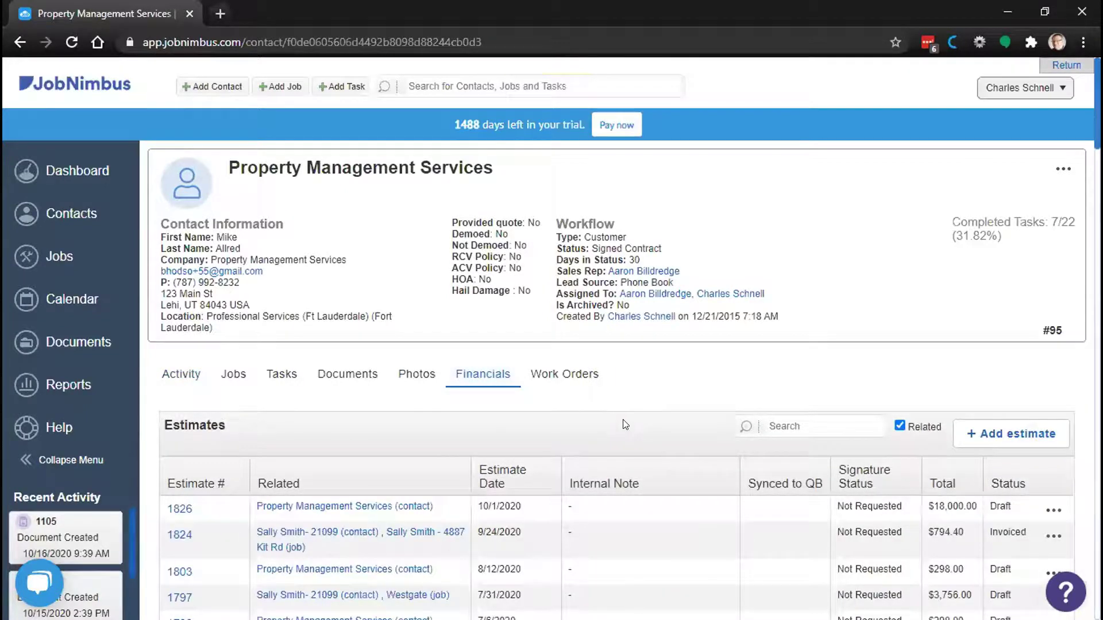
pyautogui.scroll(-1, 625, 425)
pyautogui.scroll(-3, 625, 425)
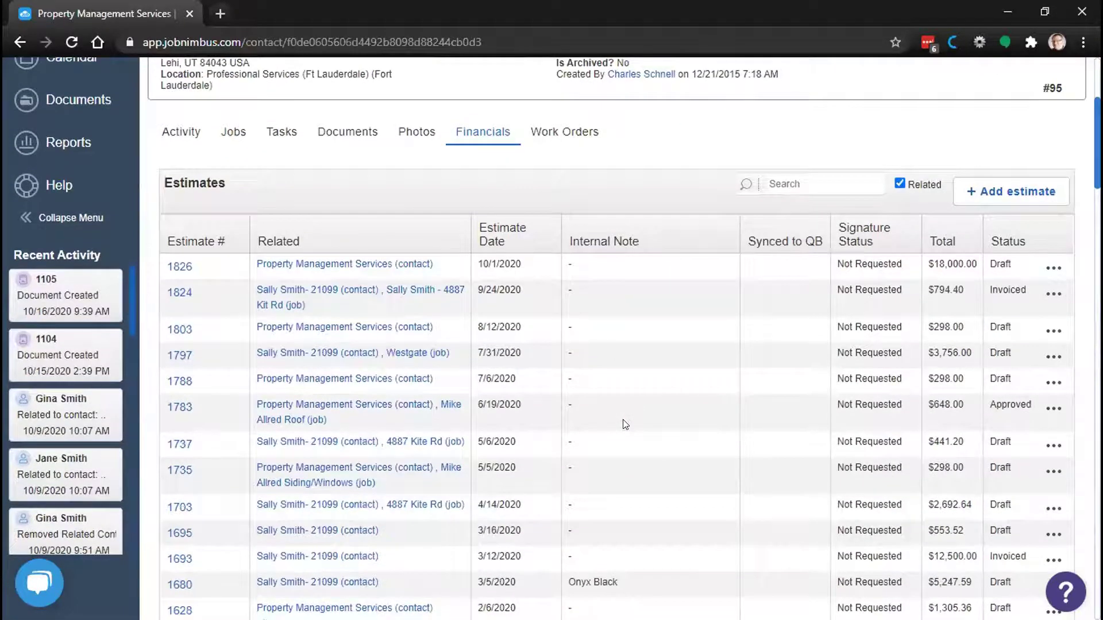
pyautogui.click(1053, 446)
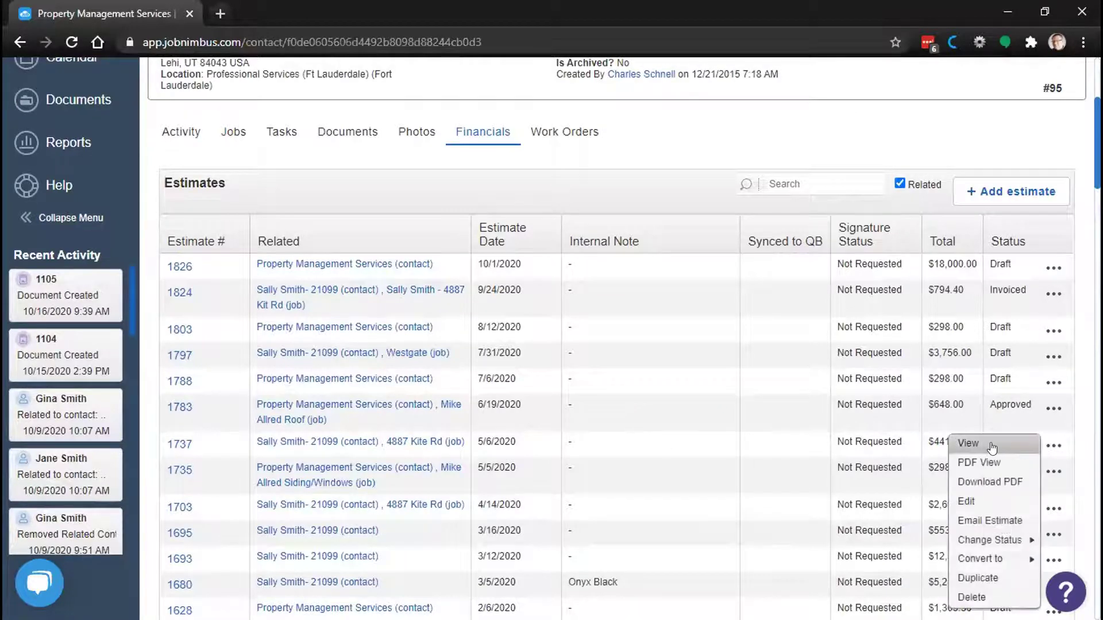
pyautogui.click(981, 501)
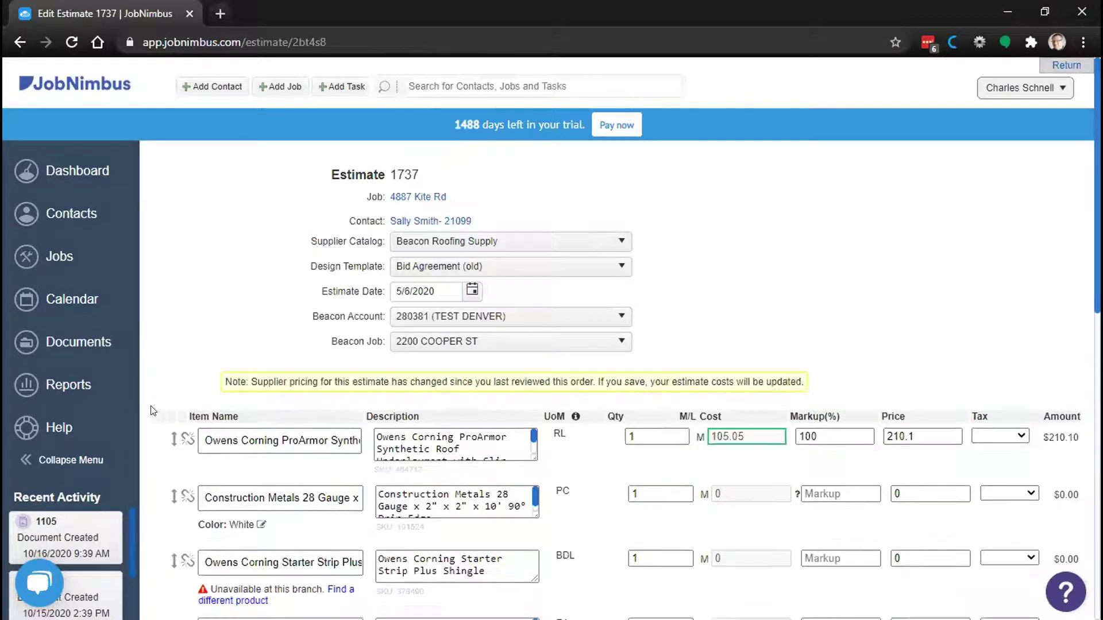
pyautogui.scroll(-4, 178, 414)
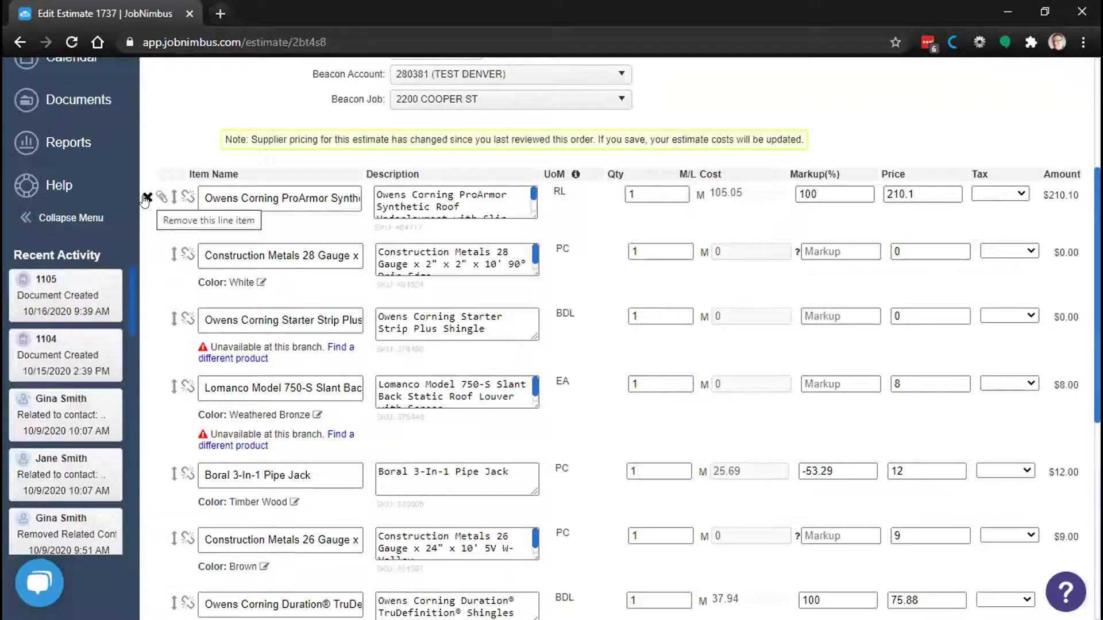
pyautogui.click(161, 198)
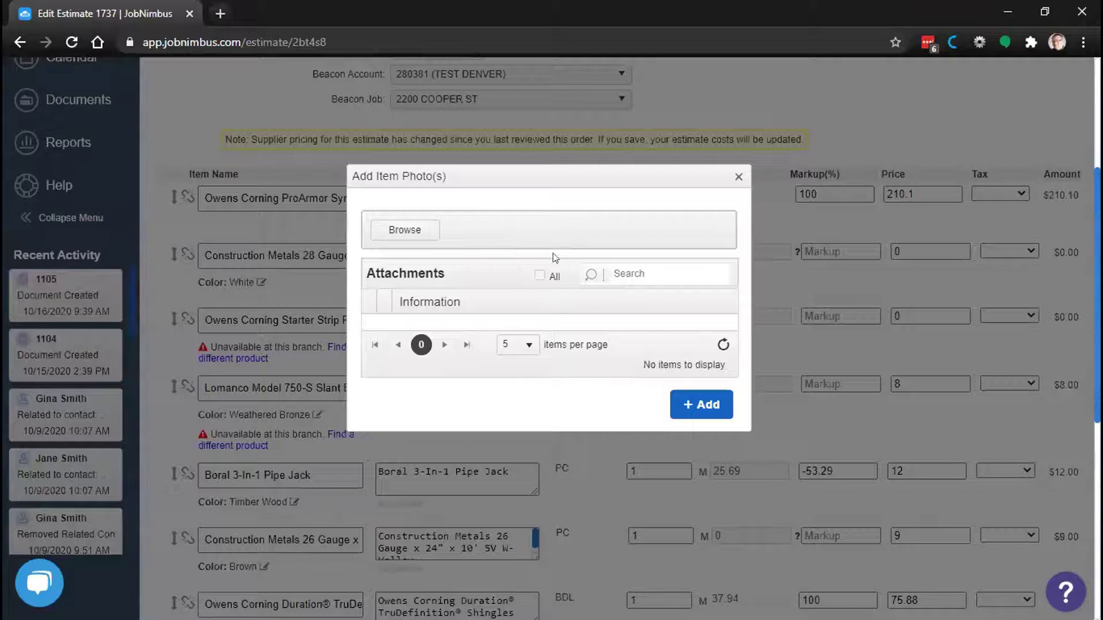
# Step: Search the available item photos for "front" and clear the search to list all photos again
pyautogui.click(634, 270)
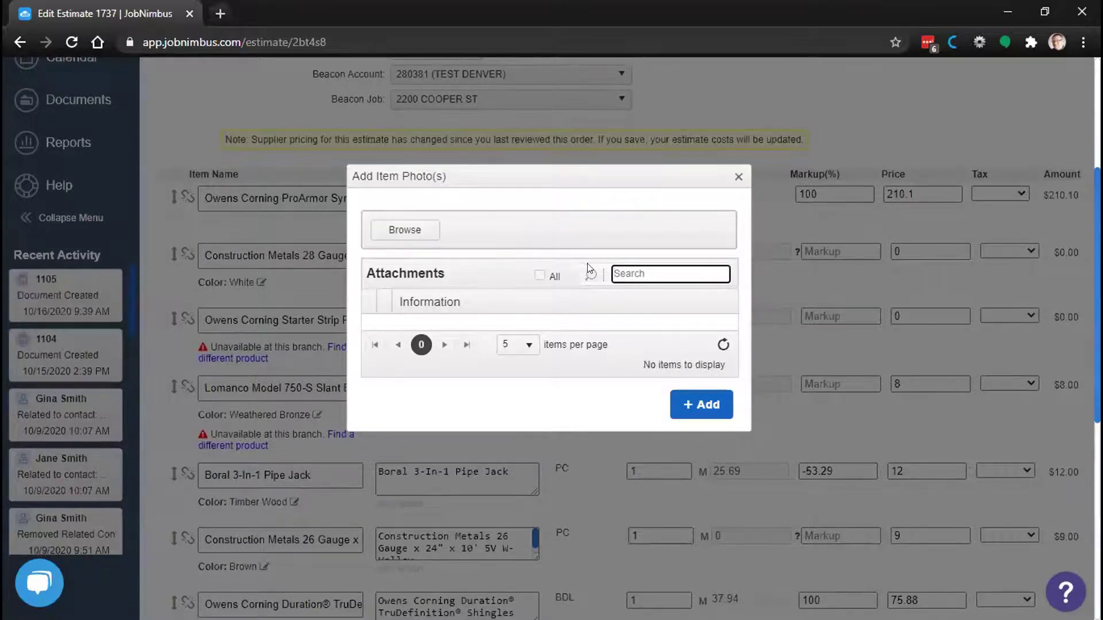
pyautogui.write('front')
pyautogui.press('BackSpace')
pyautogui.press('BackSpace')
pyautogui.press('BackSpace')
pyautogui.press('BackSpace')
pyautogui.press('BackSpace')
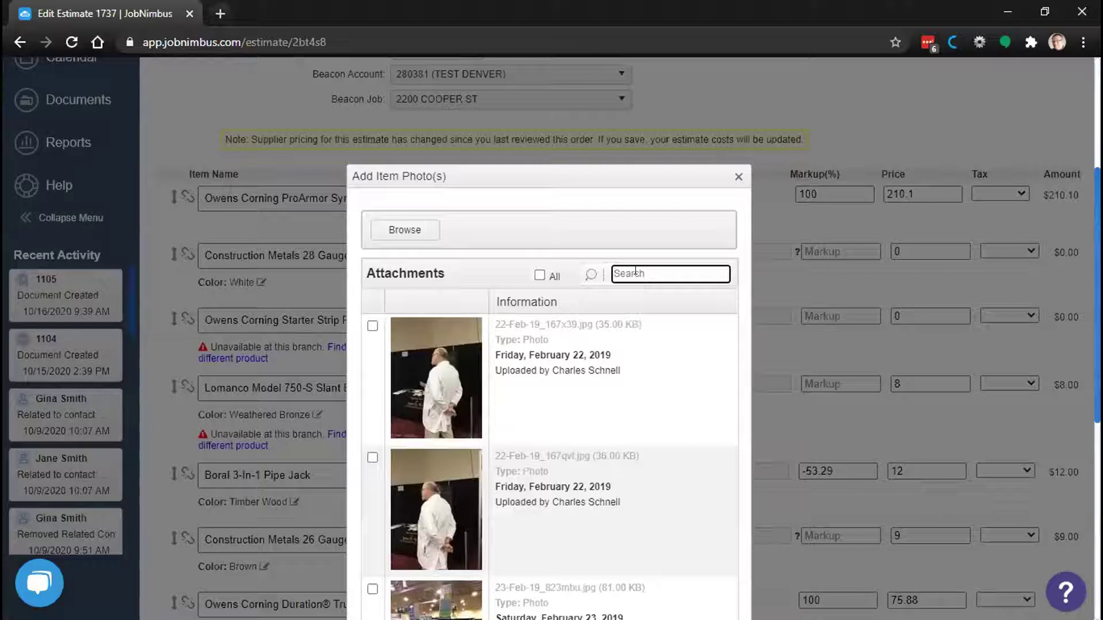
# Step: Select the photo 22-Feb-19_167x39.jpg and add it to the Owens Corning ProArmor line item
pyautogui.click(370, 327)
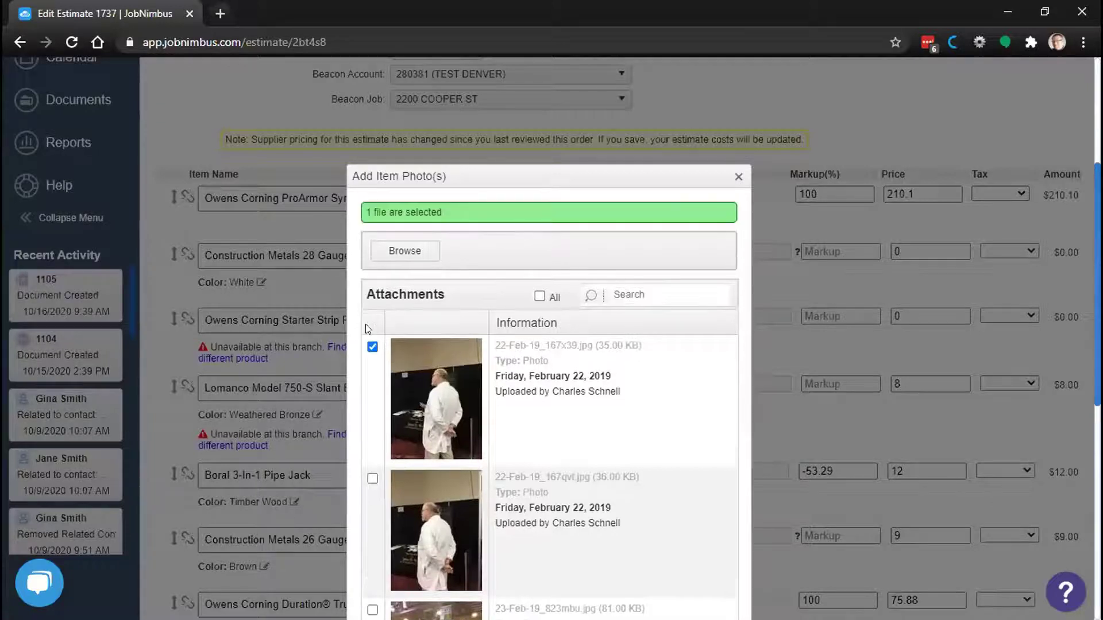
pyautogui.scroll(-9, 580, 339)
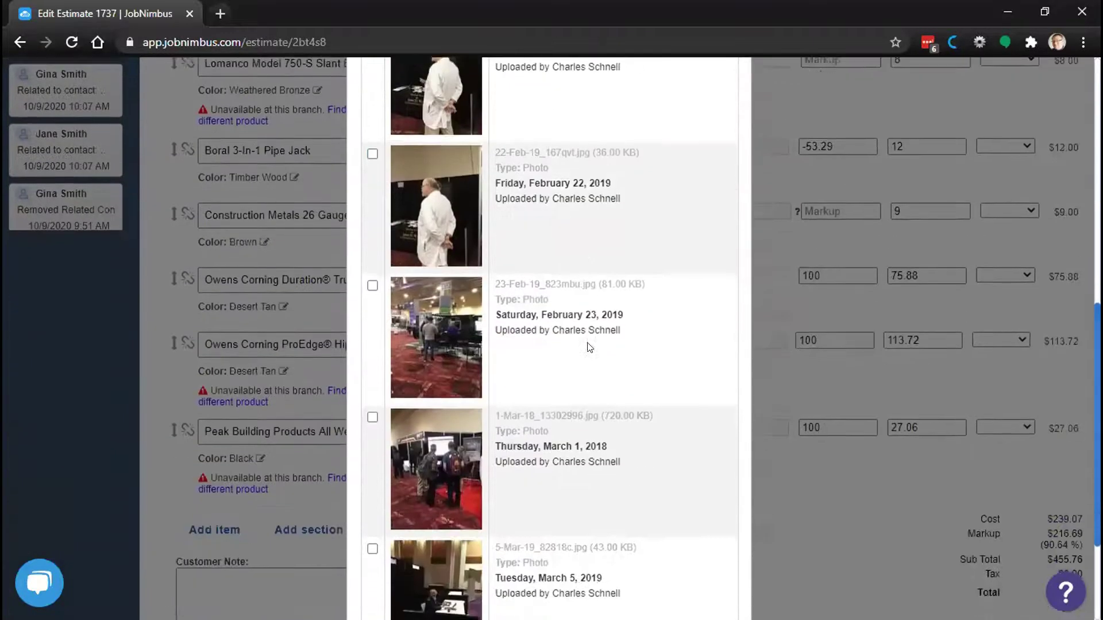
pyautogui.scroll(12, 589, 343)
pyautogui.scroll(-5, 589, 344)
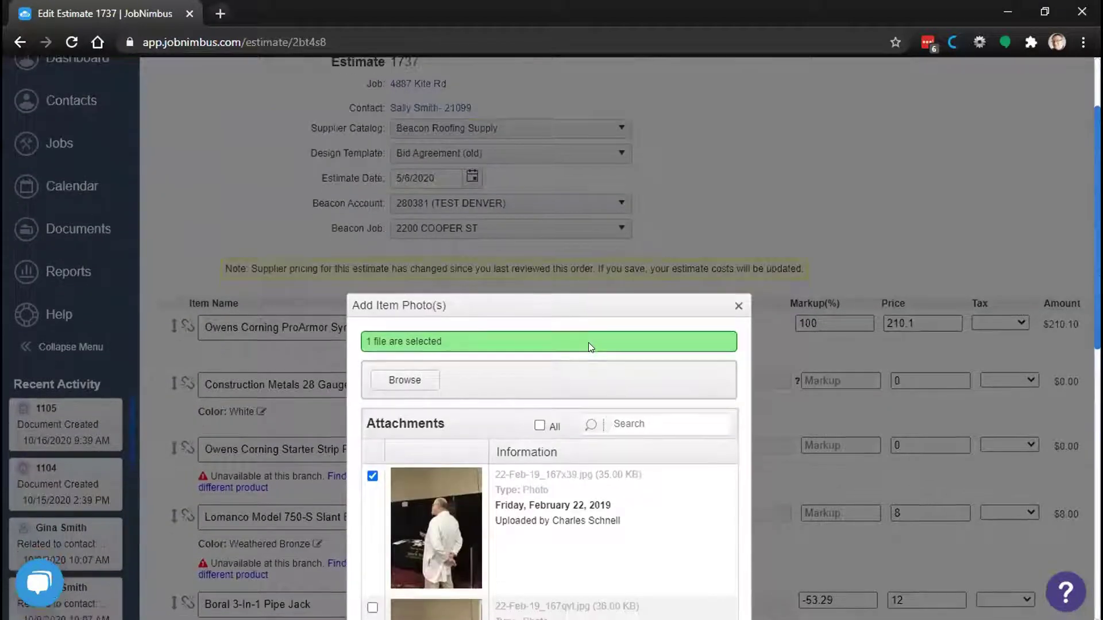
pyautogui.scroll(-5, 591, 347)
pyautogui.scroll(8, 590, 347)
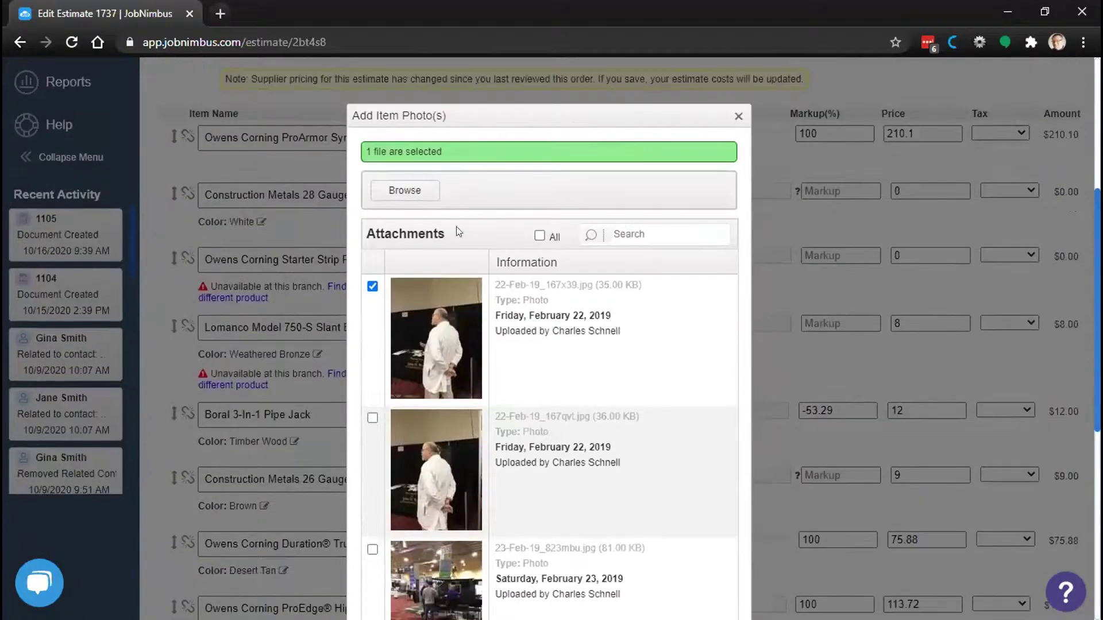
pyautogui.scroll(-7, 538, 288)
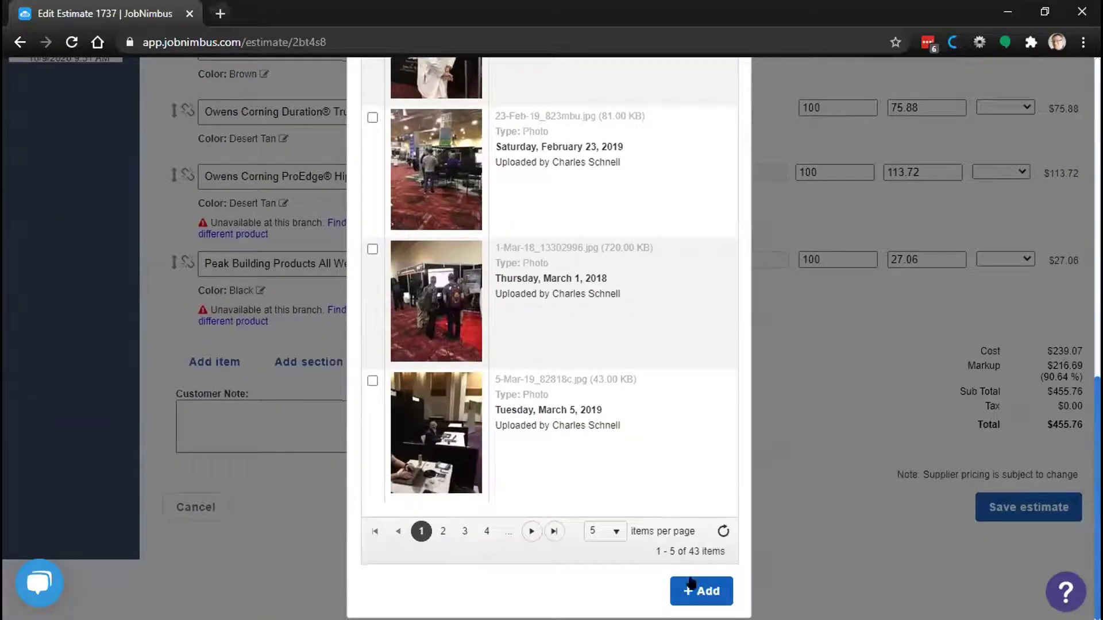
pyautogui.click(691, 584)
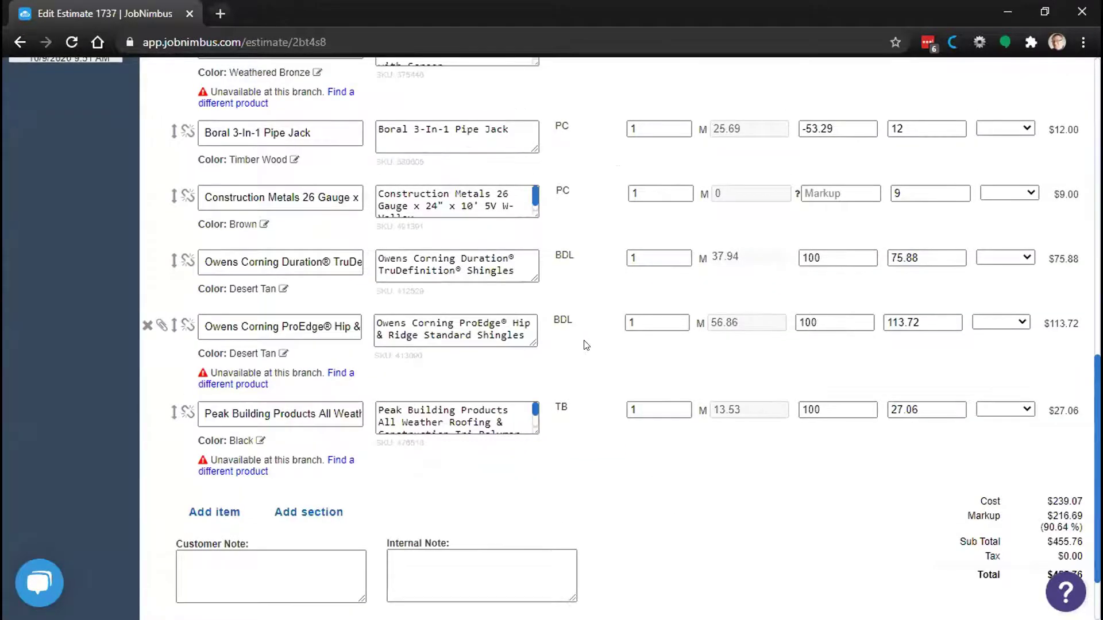
# Step: Check the photo under the Owens Corning ProArmor line item and save the estimate
pyautogui.scroll(15, 585, 345)
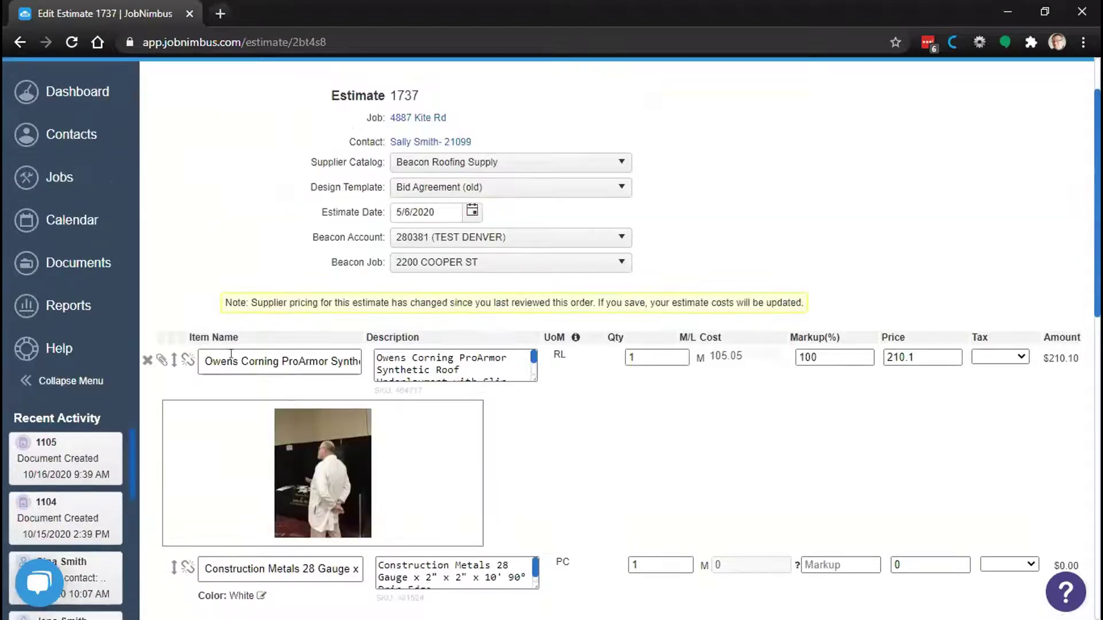
pyautogui.scroll(2, 738, 402)
pyautogui.scroll(-2, 917, 247)
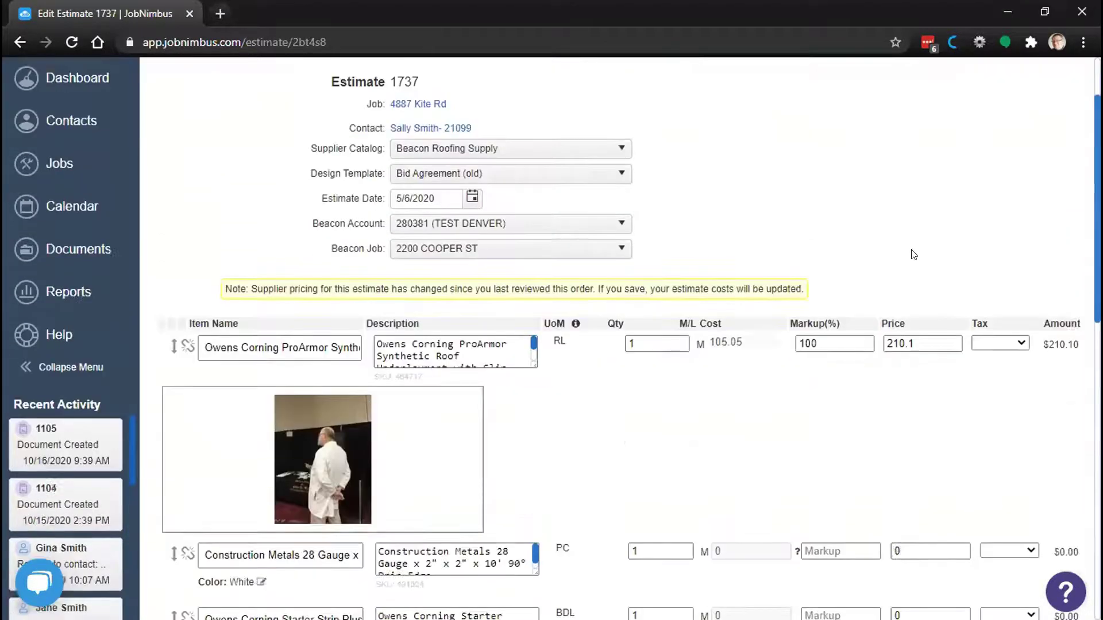
pyautogui.scroll(-15, 913, 255)
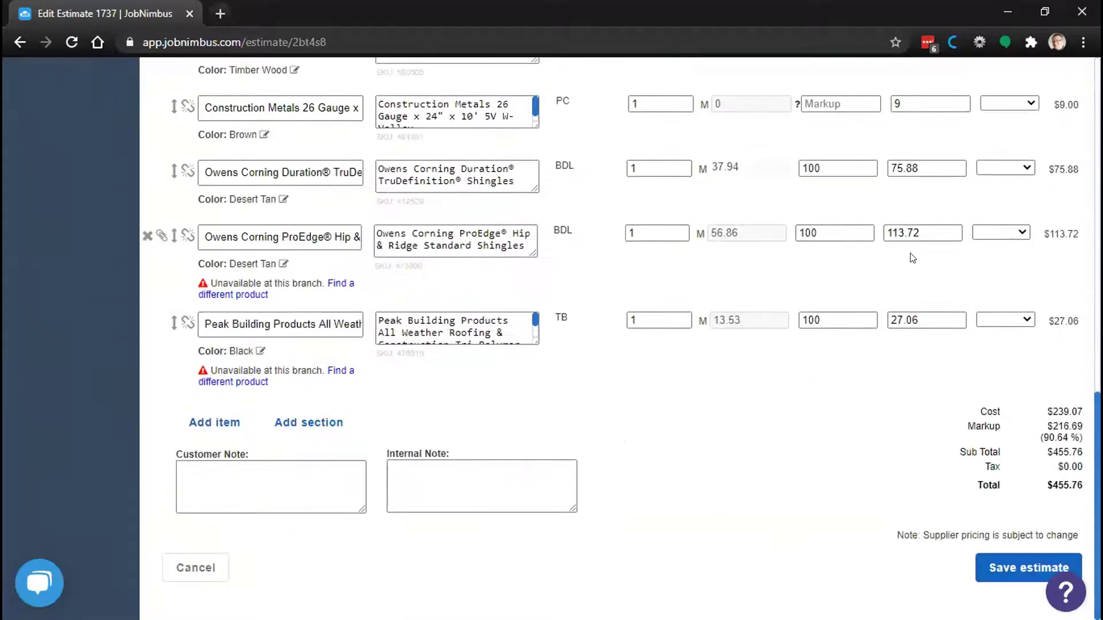
pyautogui.click(1014, 566)
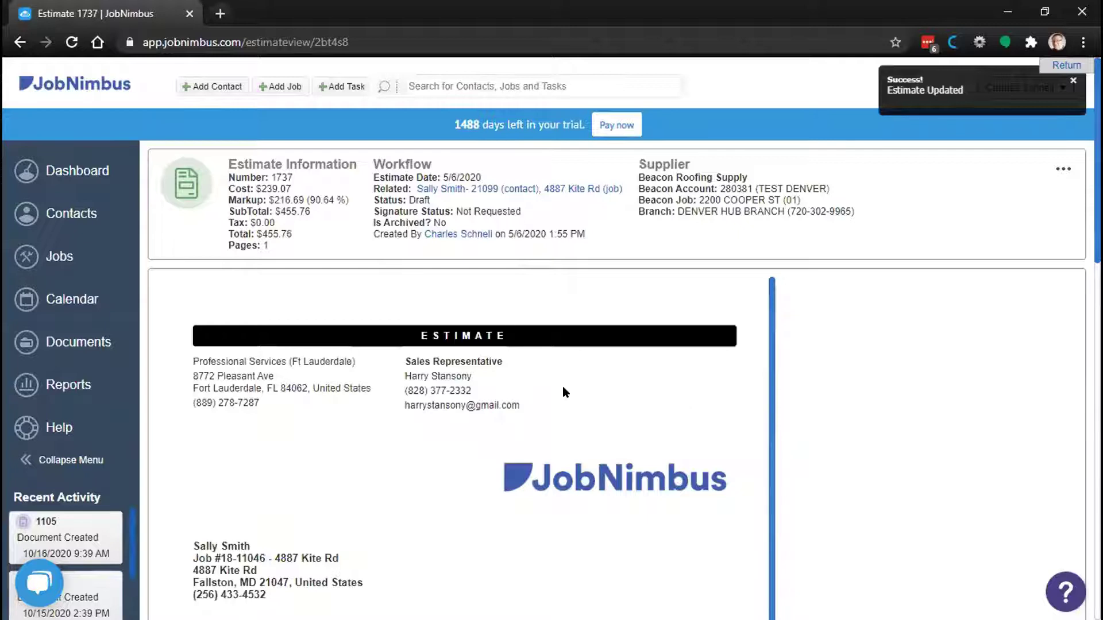
# Step: View the saved estimate as a PDF, examine the photo below its line item, and close the PDF
pyautogui.click(1062, 168)
pyautogui.click(998, 163)
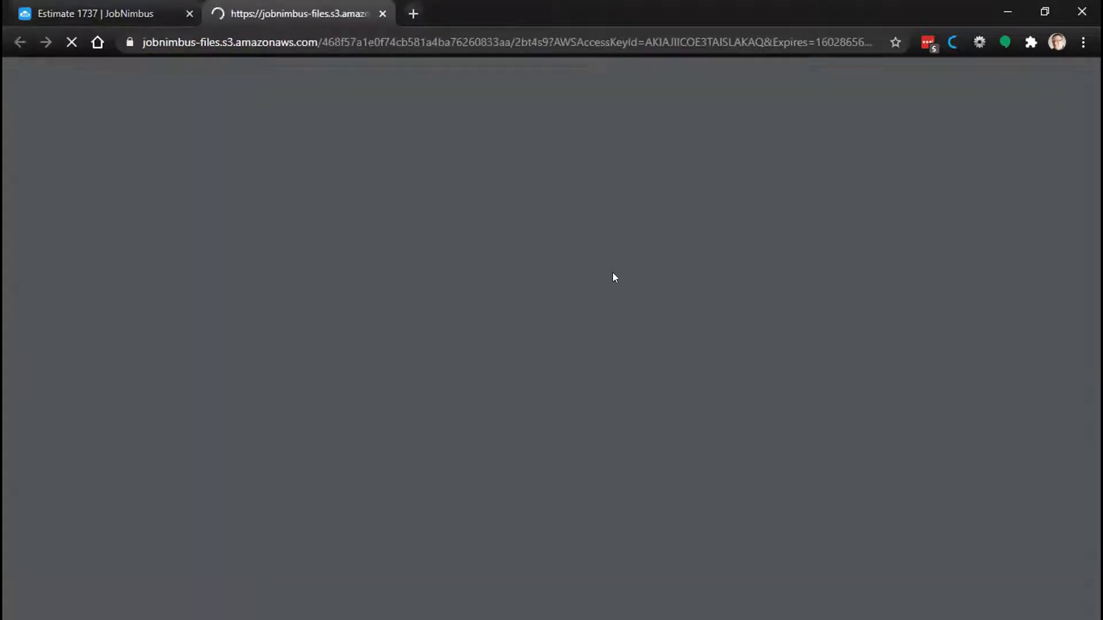
pyautogui.scroll(-4, 549, 294)
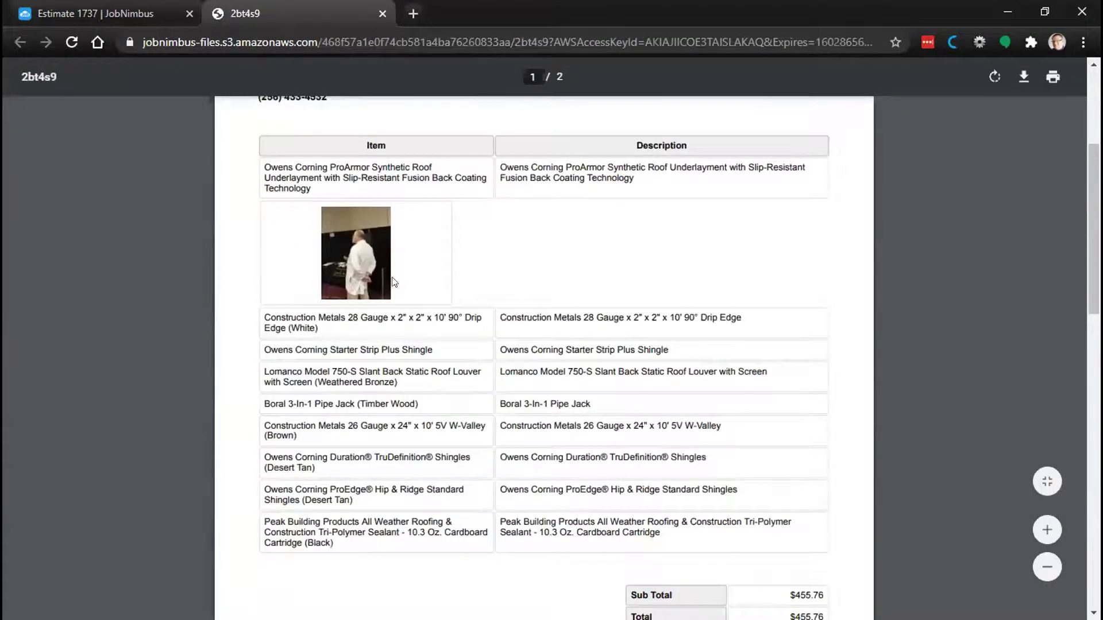
pyautogui.click(382, 13)
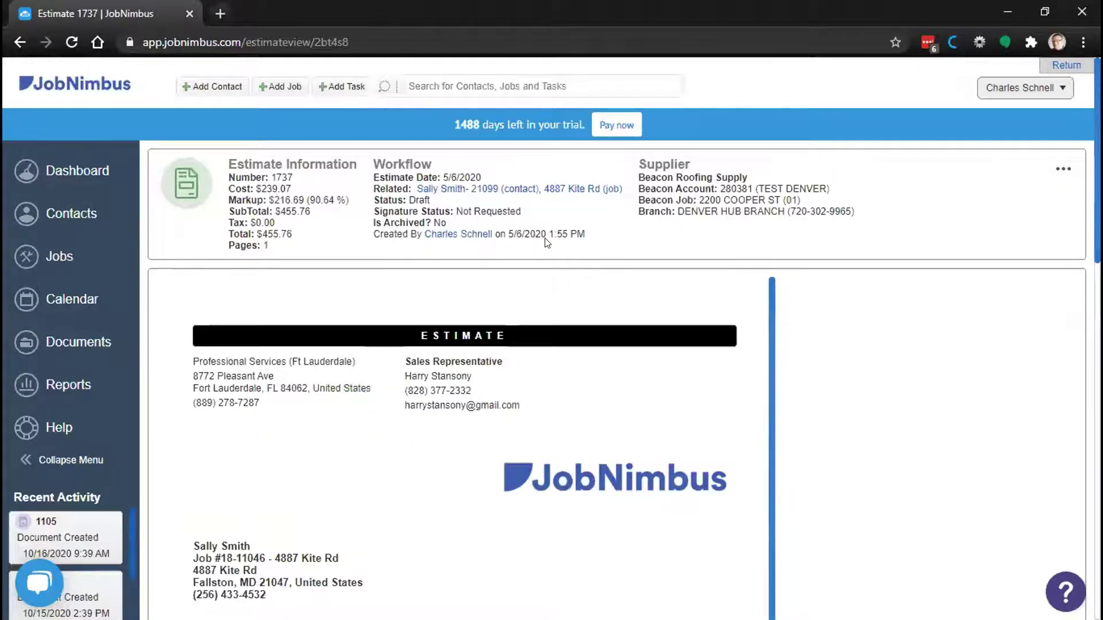
# Step: Search for "prop" and open the Property Management Services contact
pyautogui.click(468, 75)
pyautogui.write('prop')
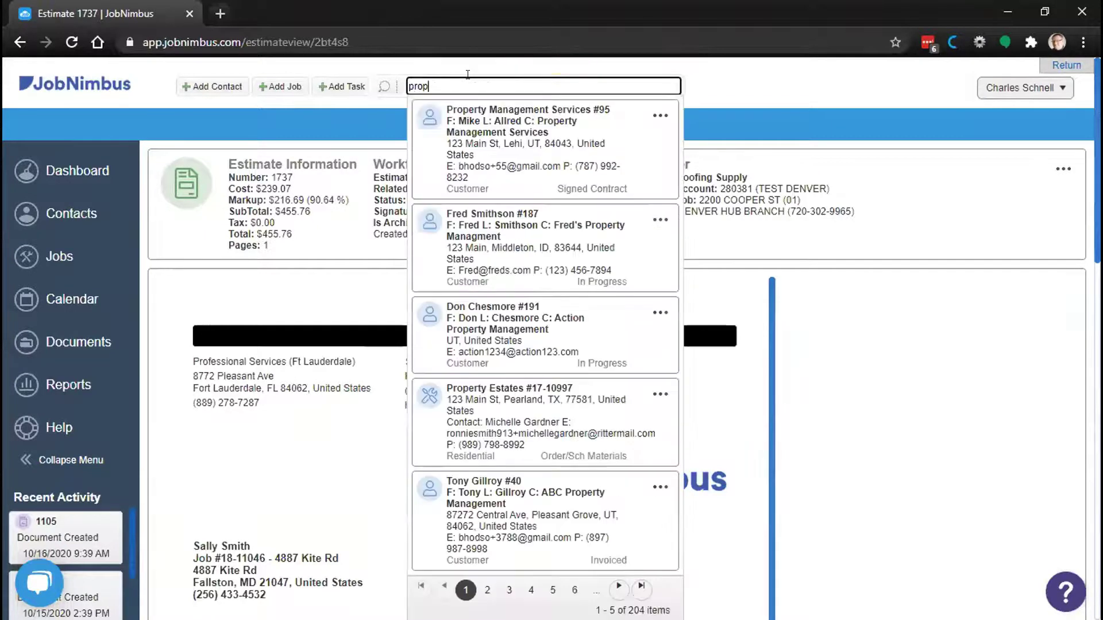
pyautogui.click(575, 130)
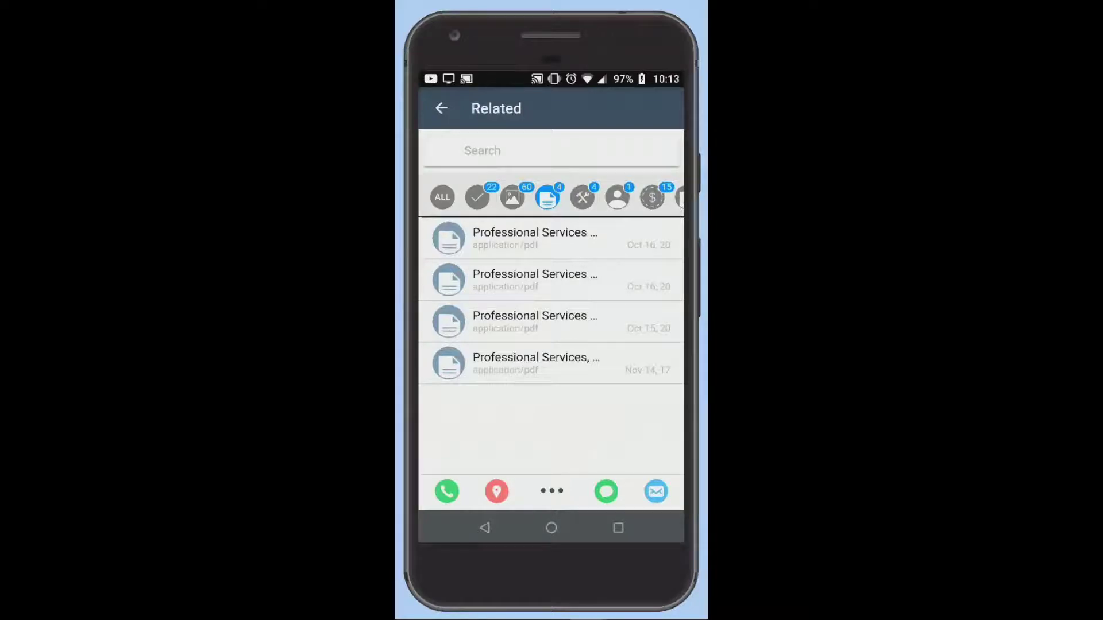
# Step: In the JobNimbus mobile app, go through the contact's related tasks, jobs, contacts, documents and photos by category
pyautogui.click(477, 197)
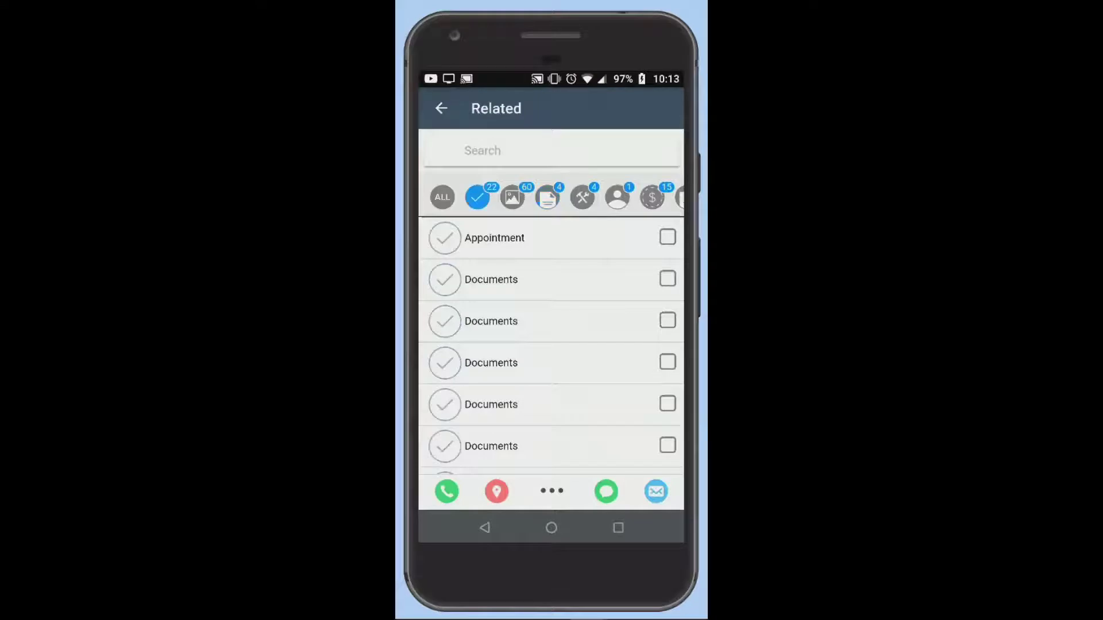
pyautogui.click(582, 197)
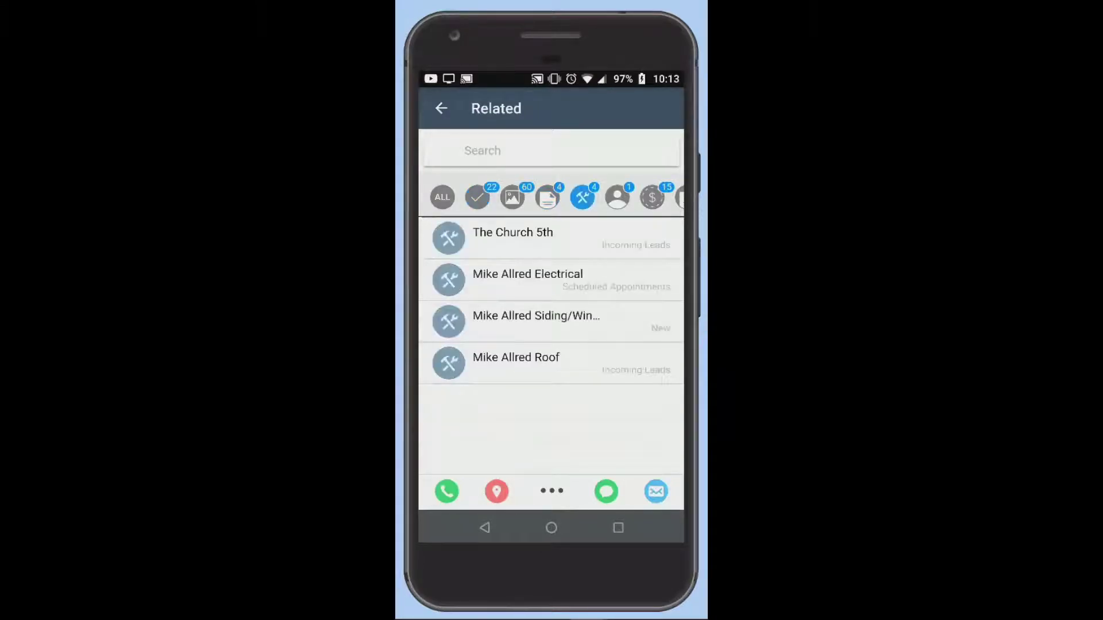
pyautogui.click(617, 197)
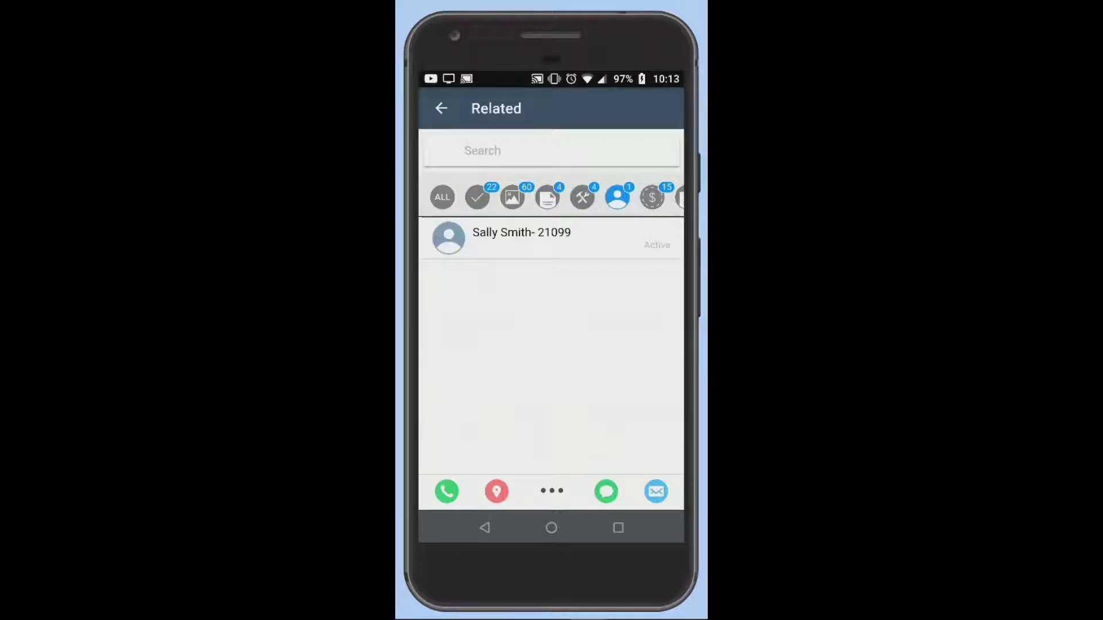
pyautogui.click(547, 197)
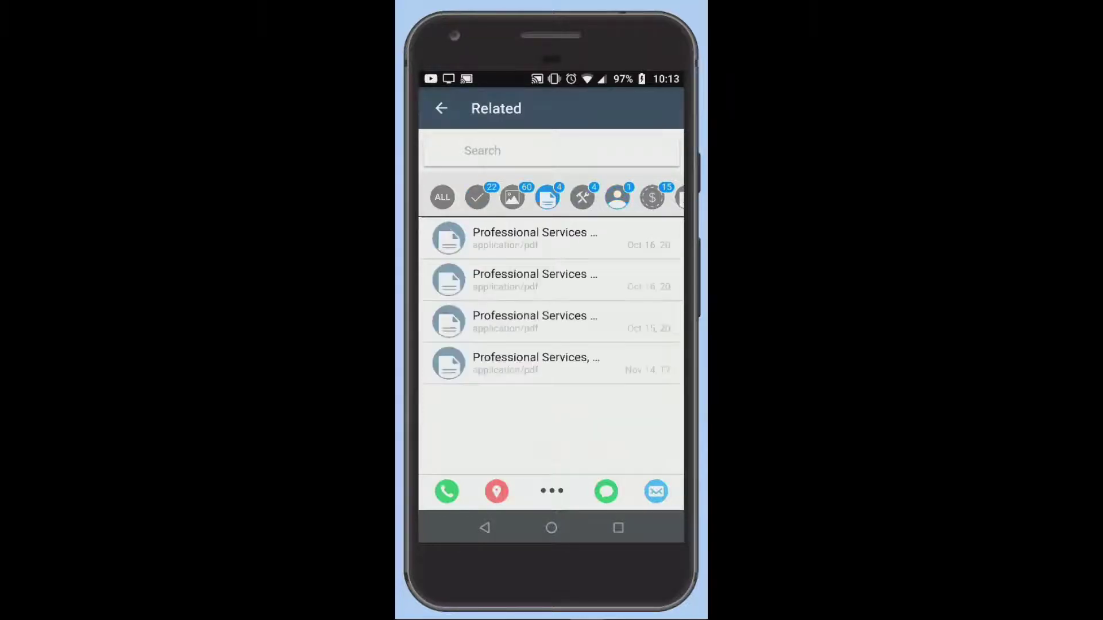
pyautogui.click(512, 197)
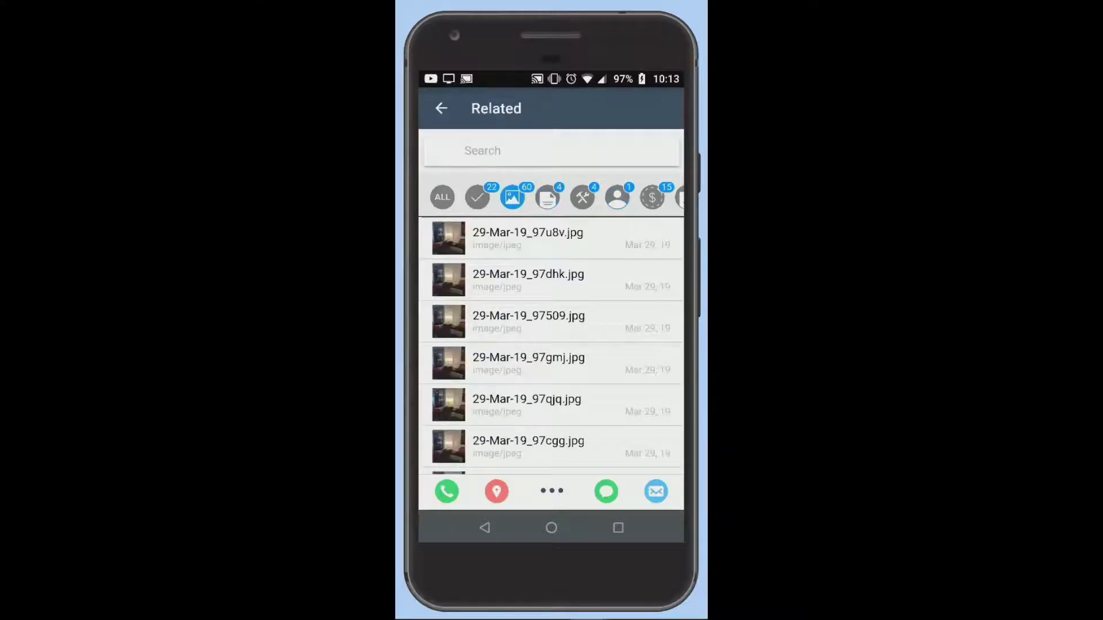
# Step: Look through the contact's related financial records by category, including work orders and invoices
pyautogui.hscroll(3, 552, 197)
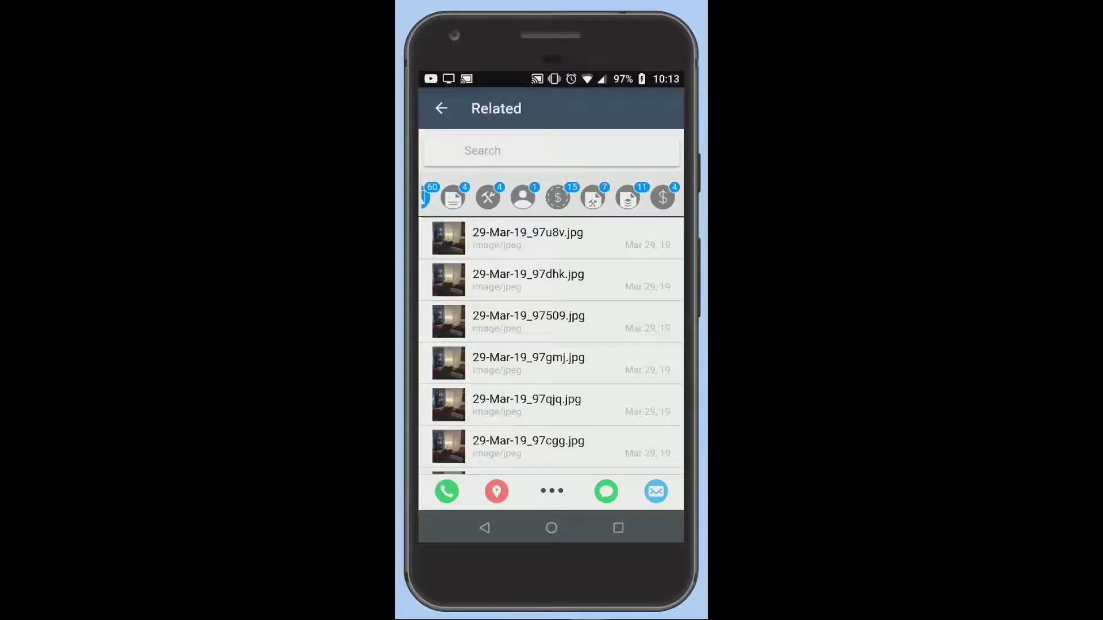
pyautogui.click(557, 198)
pyautogui.click(593, 198)
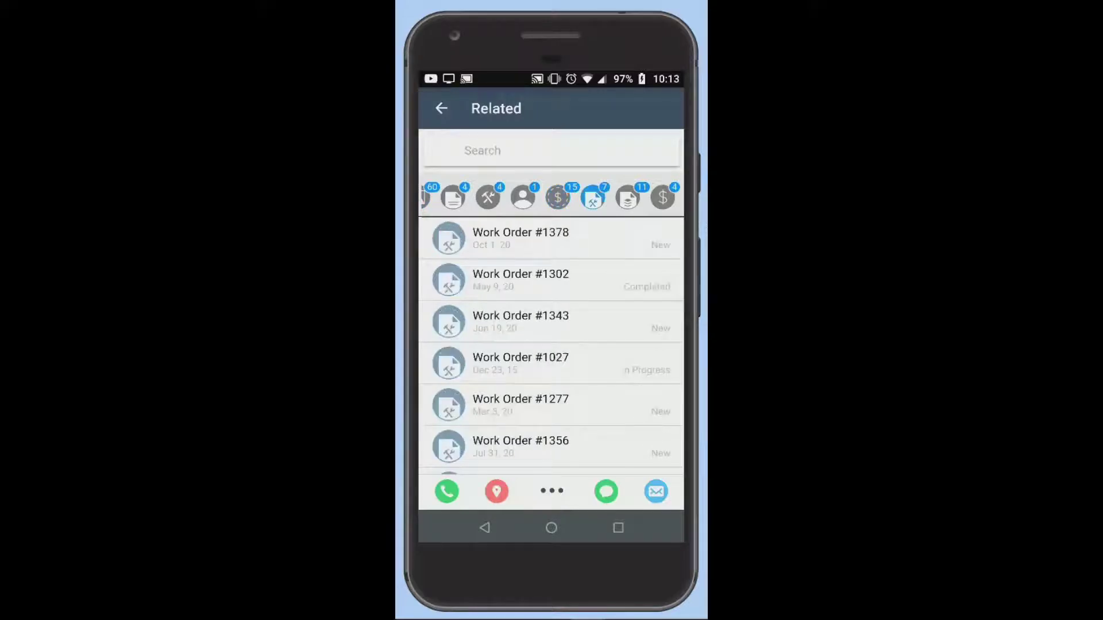
pyautogui.click(628, 198)
pyautogui.click(662, 198)
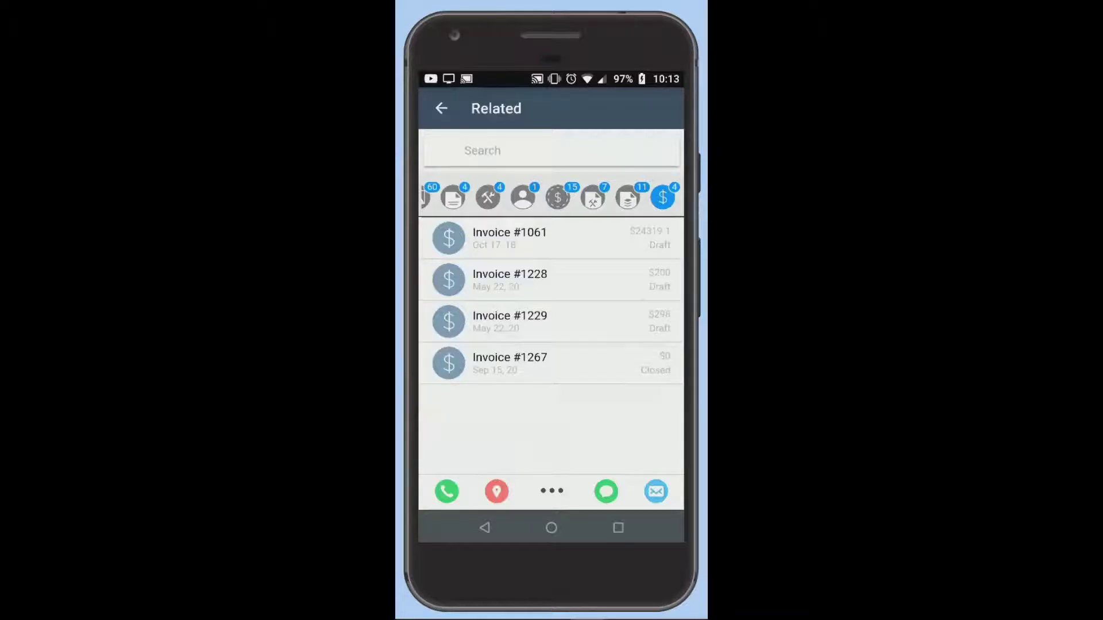
# Step: Filter the related items to photos, view 29-Mar-19_97u8v.jpg full screen with its upload details, and close it
pyautogui.hscroll(-3, 552, 197)
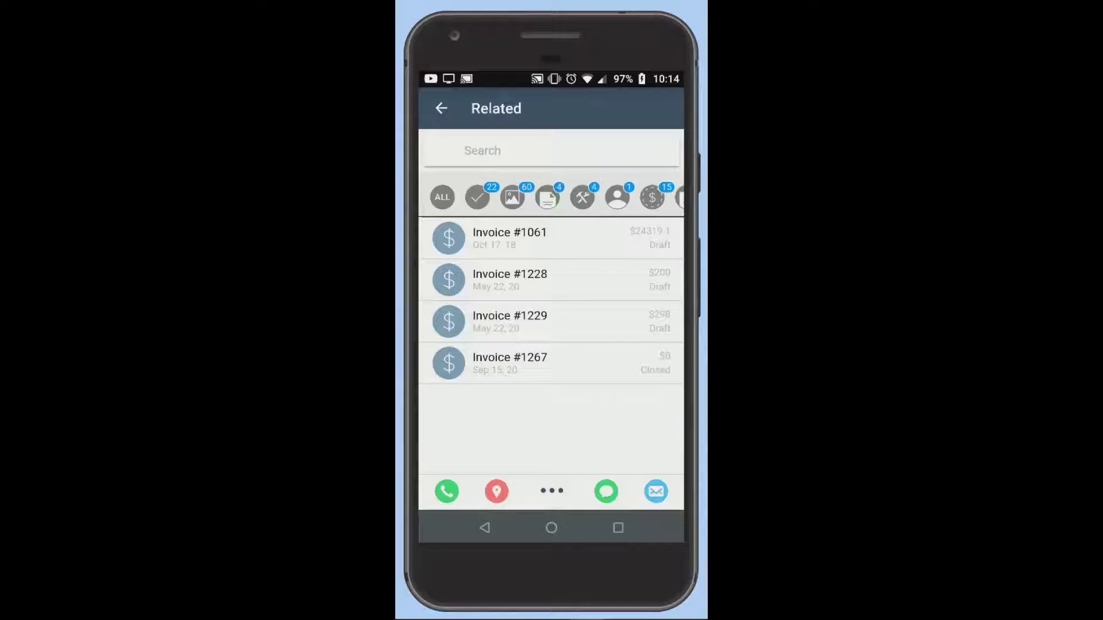
pyautogui.click(512, 197)
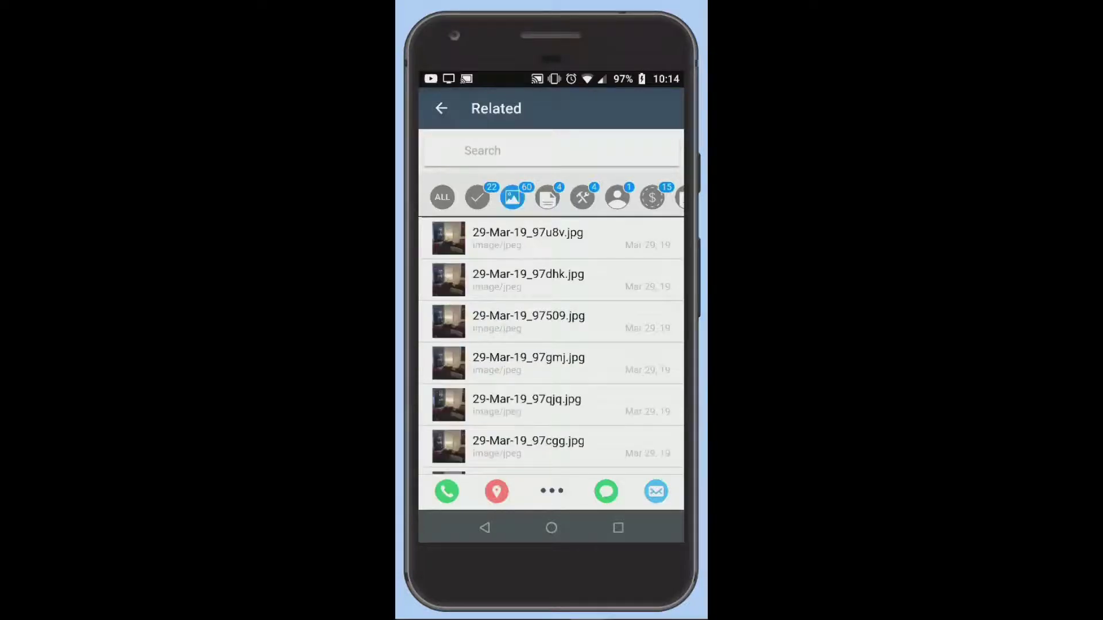
pyautogui.click(527, 238)
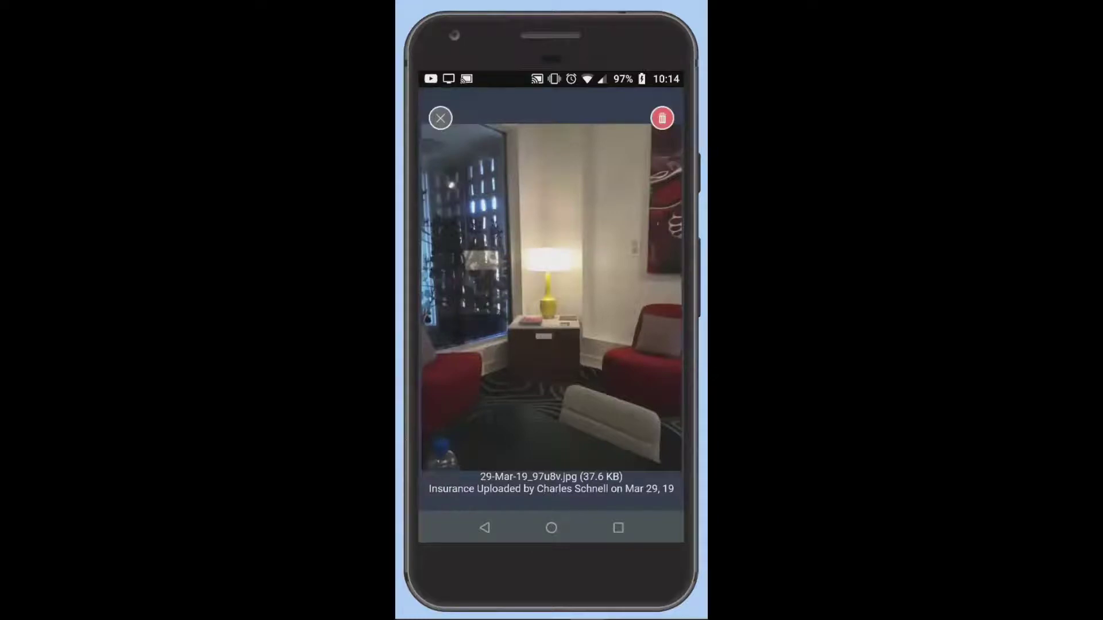
pyautogui.press('Escape')
# Step: Open related document 1106 for editing, review the attached documents and photos available to include, and leave it without changes
pyautogui.click(548, 197)
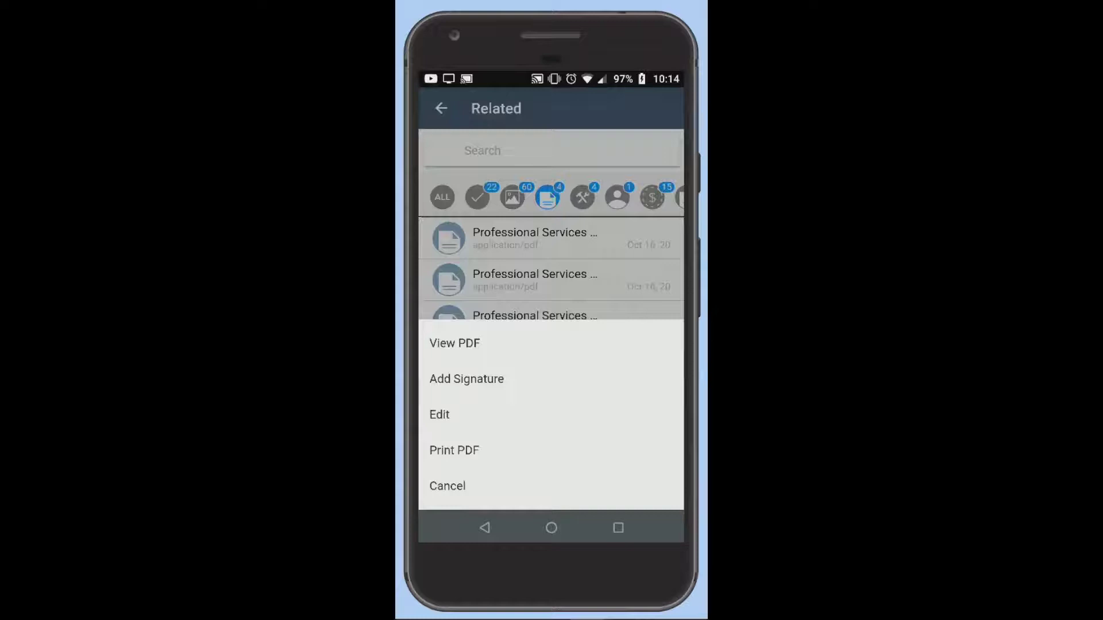
pyautogui.click(439, 414)
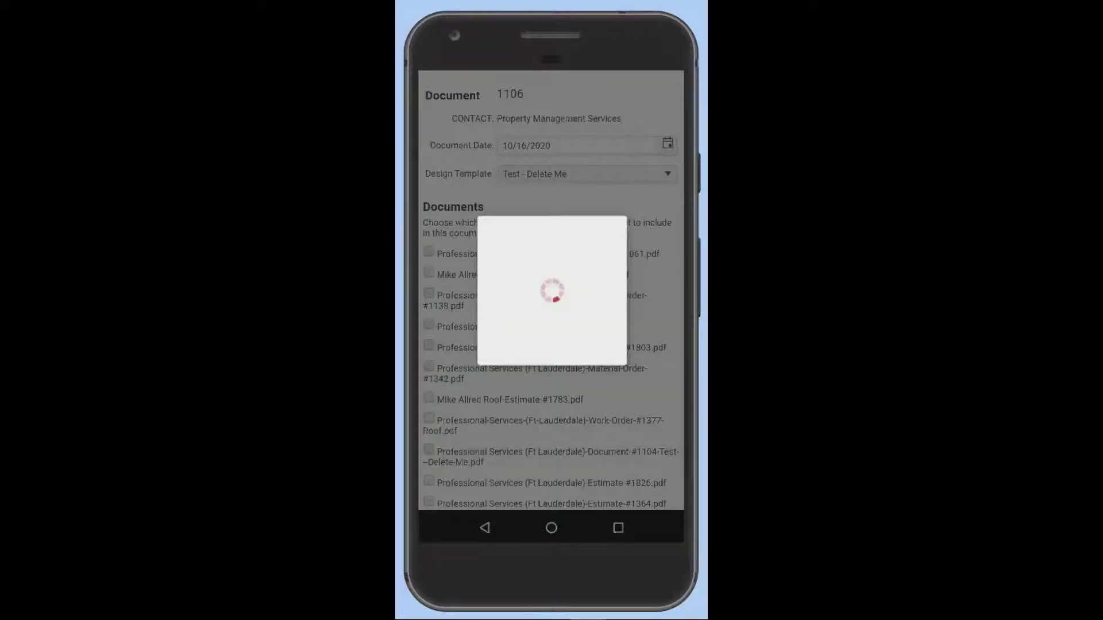
pyautogui.scroll(-5, 551, 290)
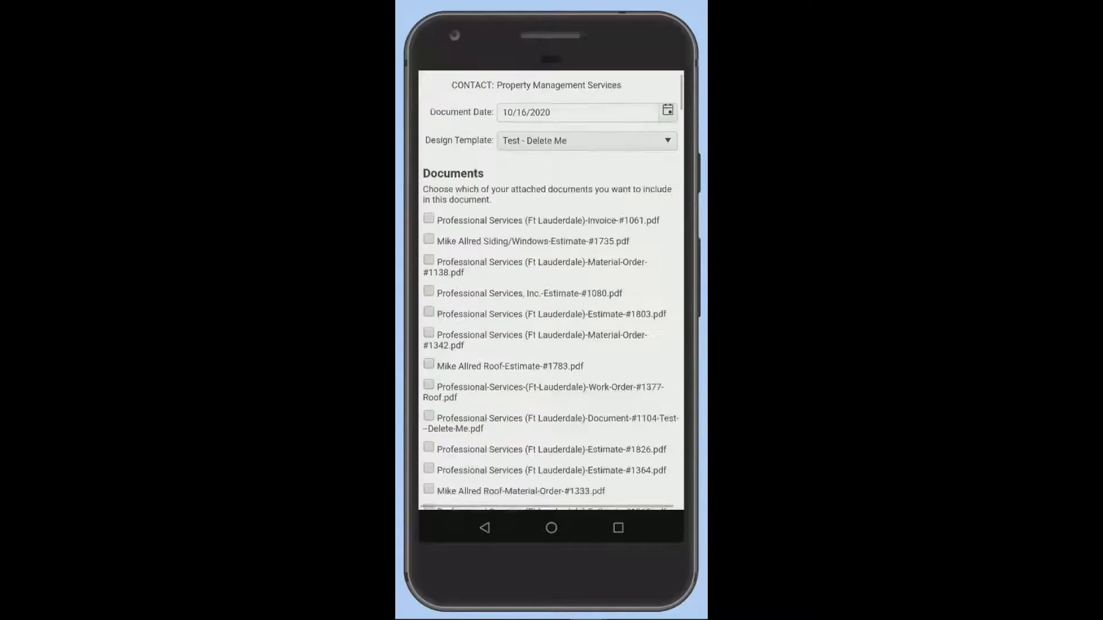
pyautogui.scroll(-5, 551, 290)
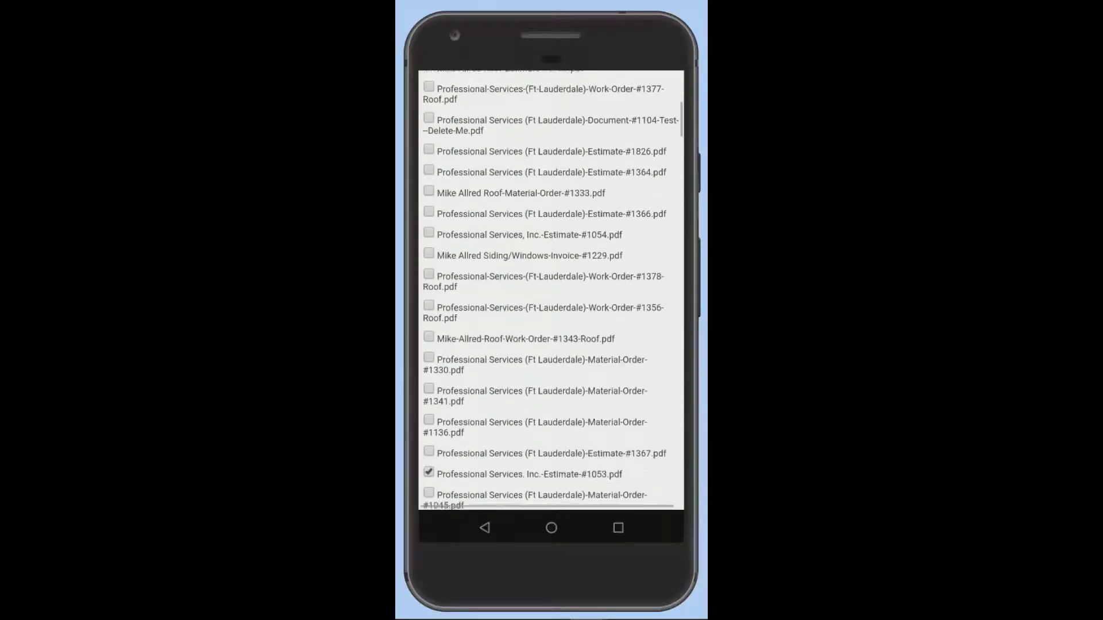
pyautogui.scroll(-10, 551, 291)
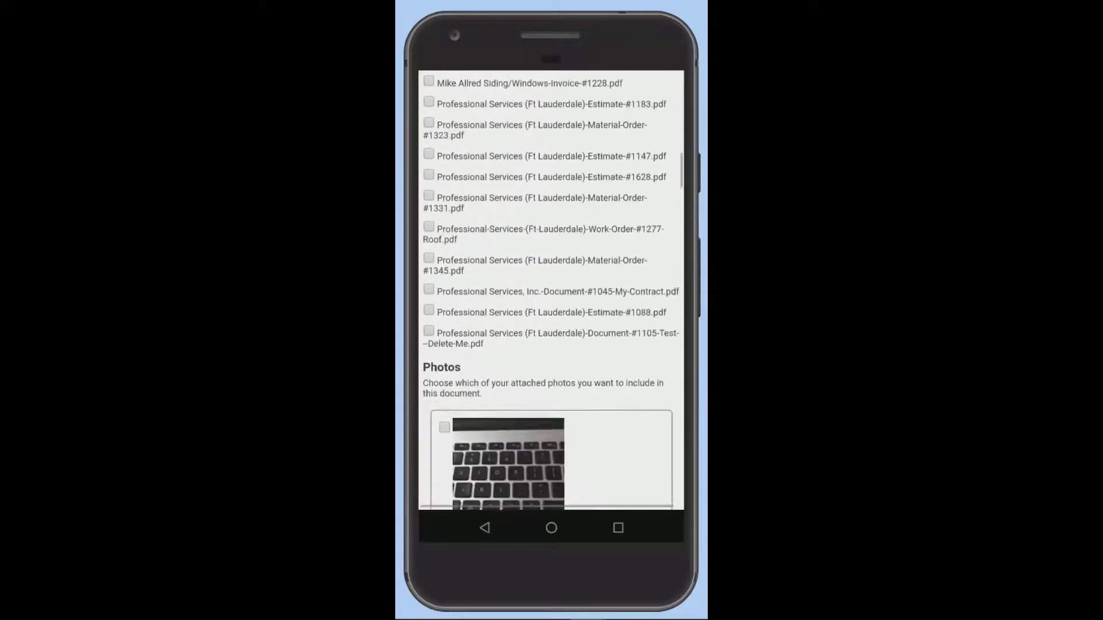
pyautogui.scroll(20, 552, 290)
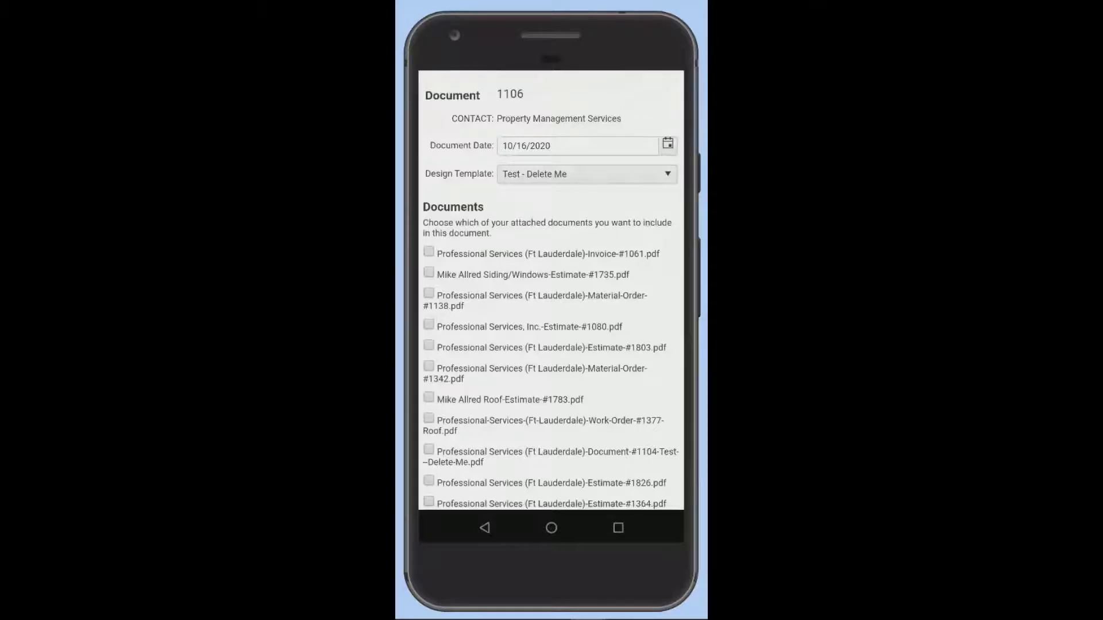
pyautogui.click(484, 527)
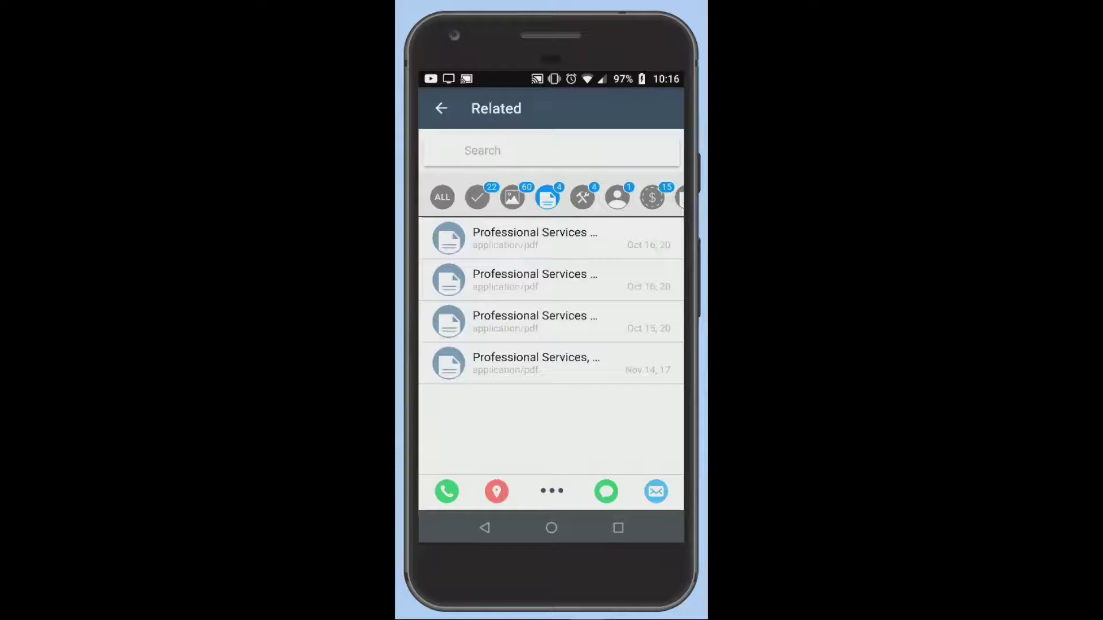
# Step: Return to the contact, look through its available actions, open a new blank document form, and leave it without creating a document
pyautogui.press('Escape')
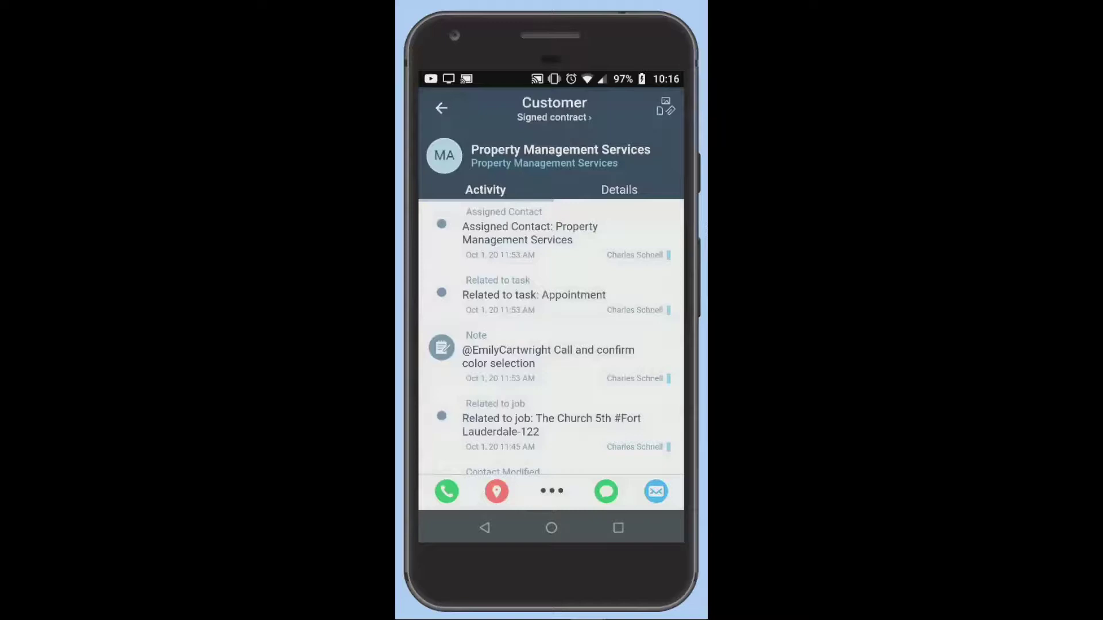
pyautogui.click(552, 491)
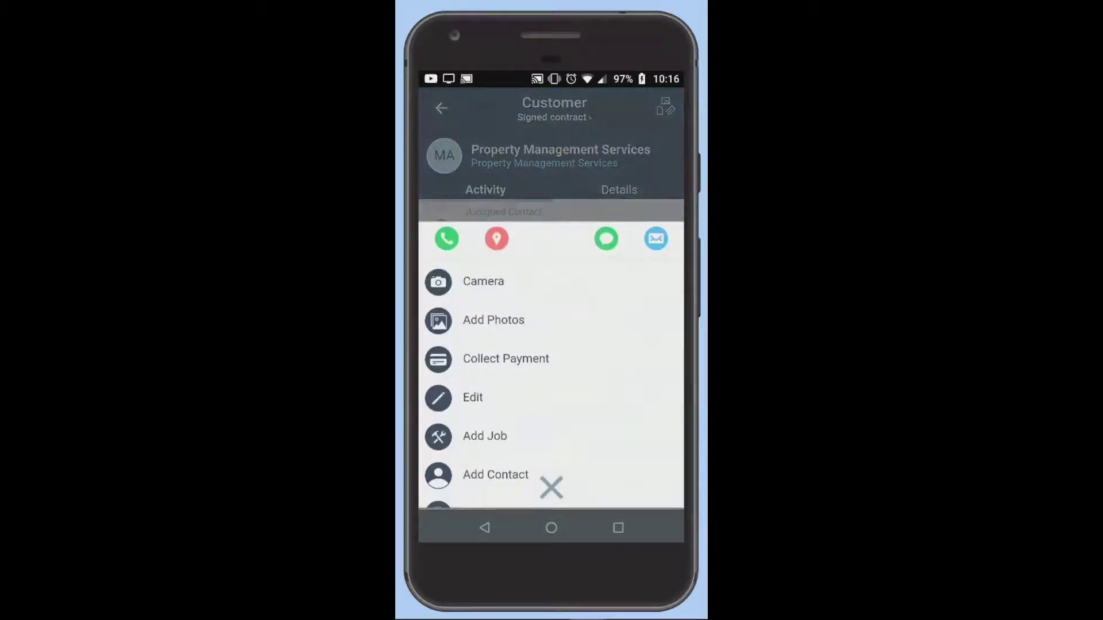
pyautogui.scroll(-4, 552, 385)
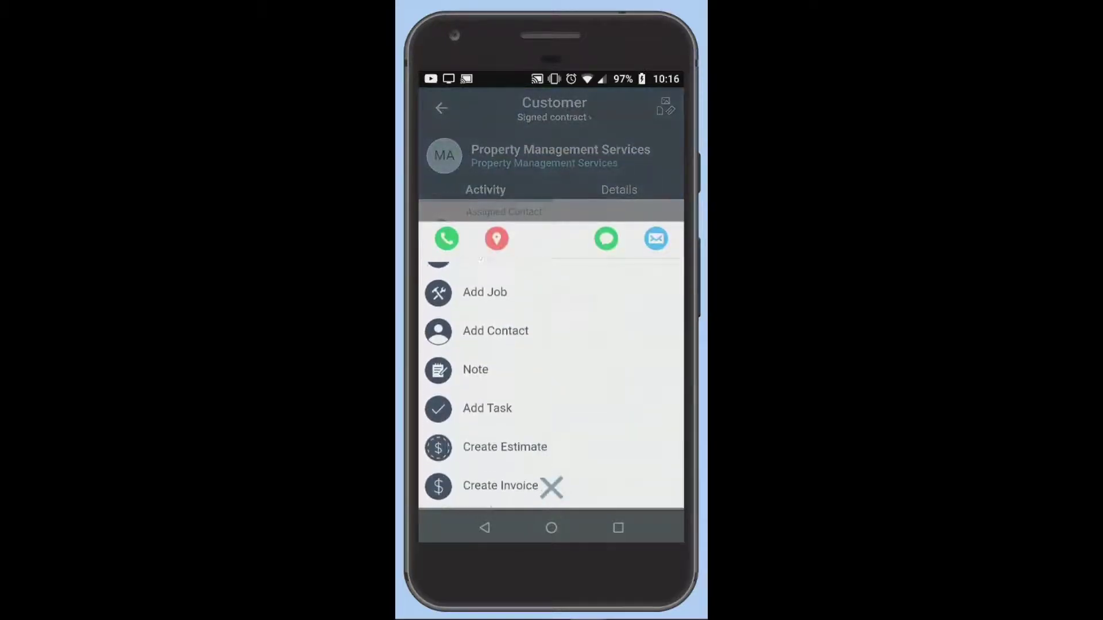
pyautogui.scroll(-1, 552, 385)
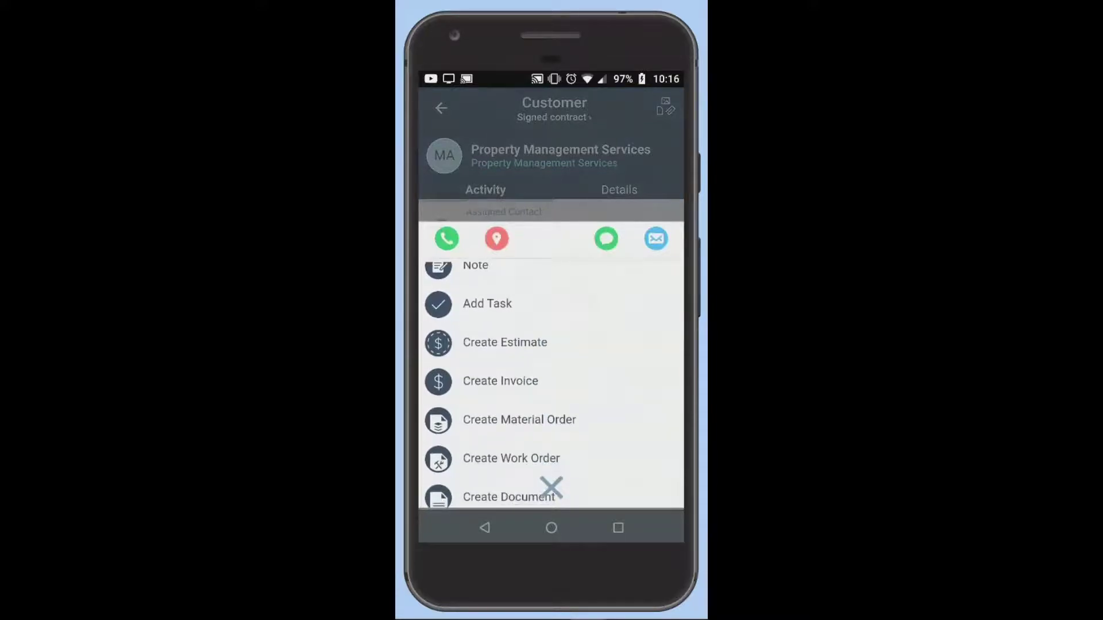
pyautogui.scroll(-3, 551, 385)
pyautogui.scroll(1, 552, 385)
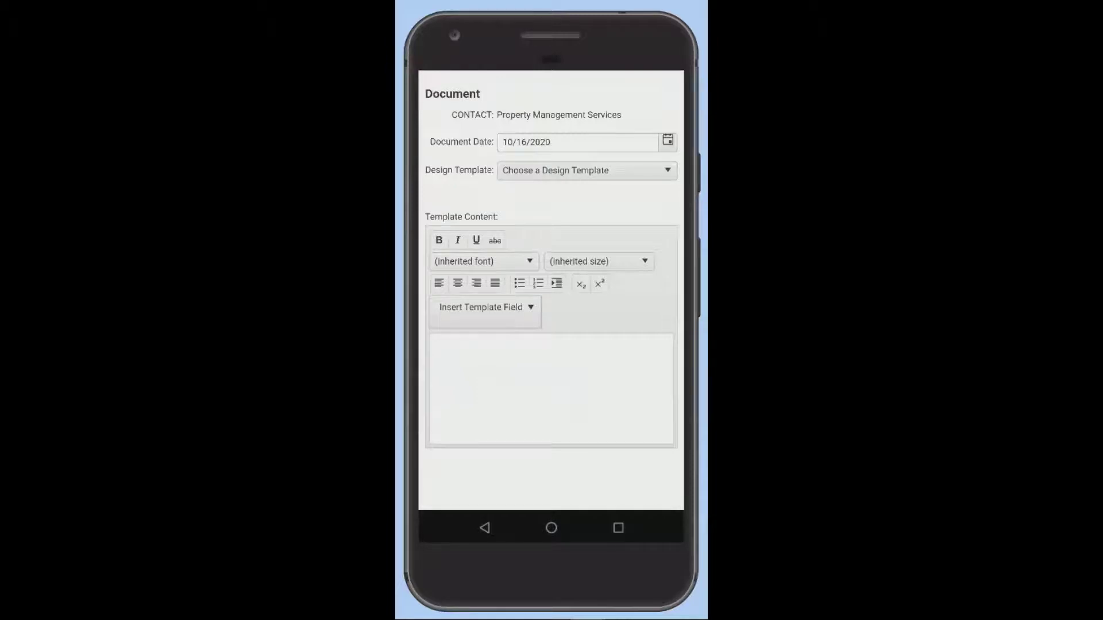
pyautogui.click(484, 528)
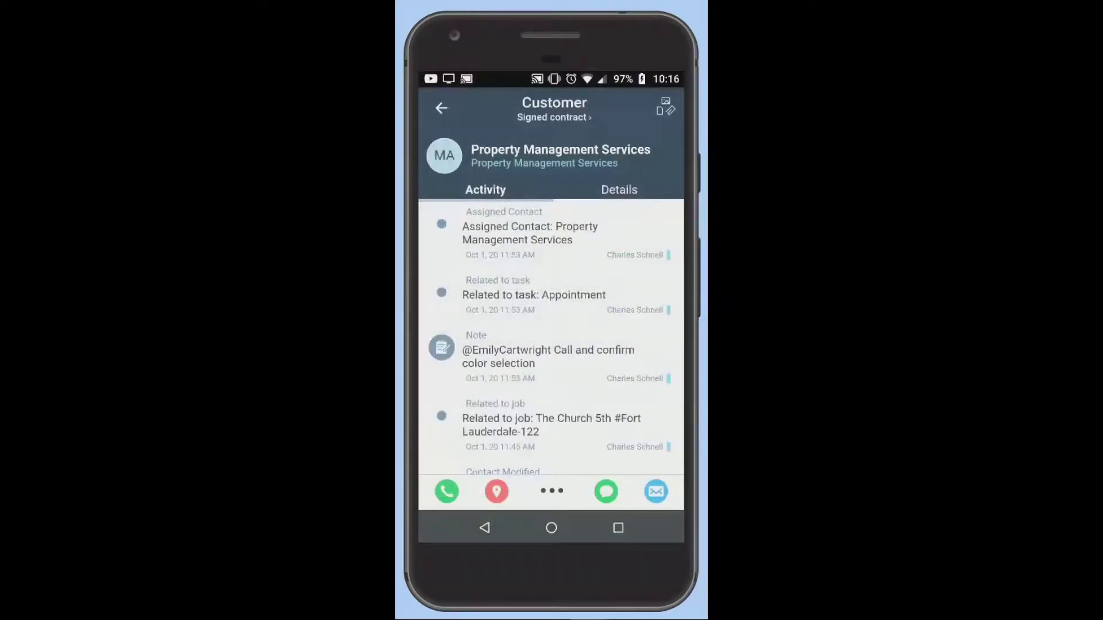
# Step: Open the camera for adding pictures to the contact and leave it without taking a photo
pyautogui.click(552, 491)
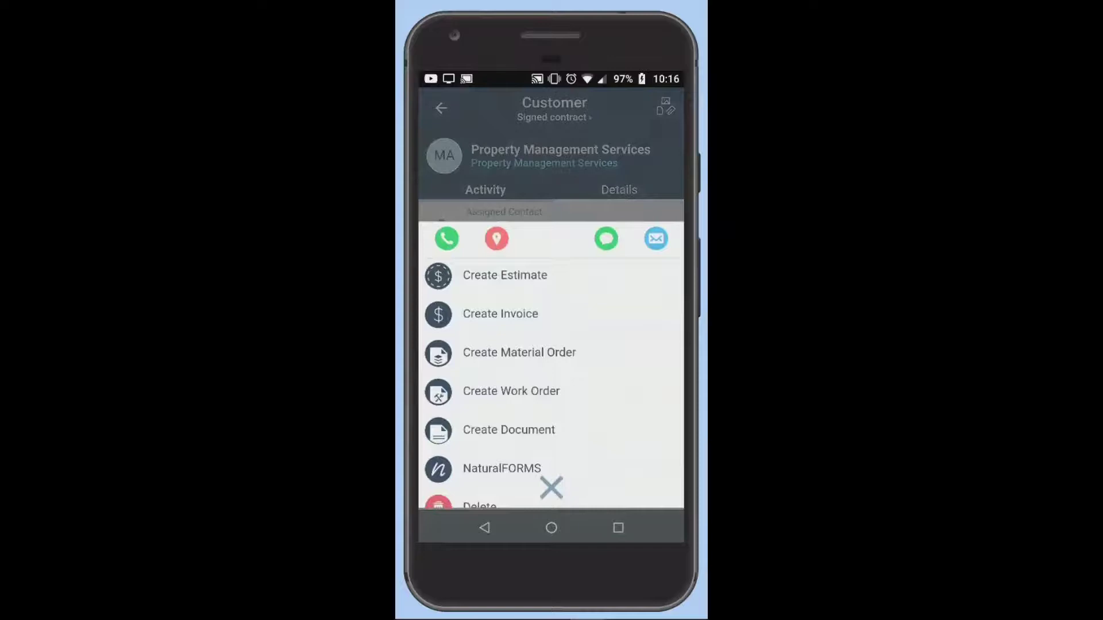
pyautogui.scroll(-5, 552, 374)
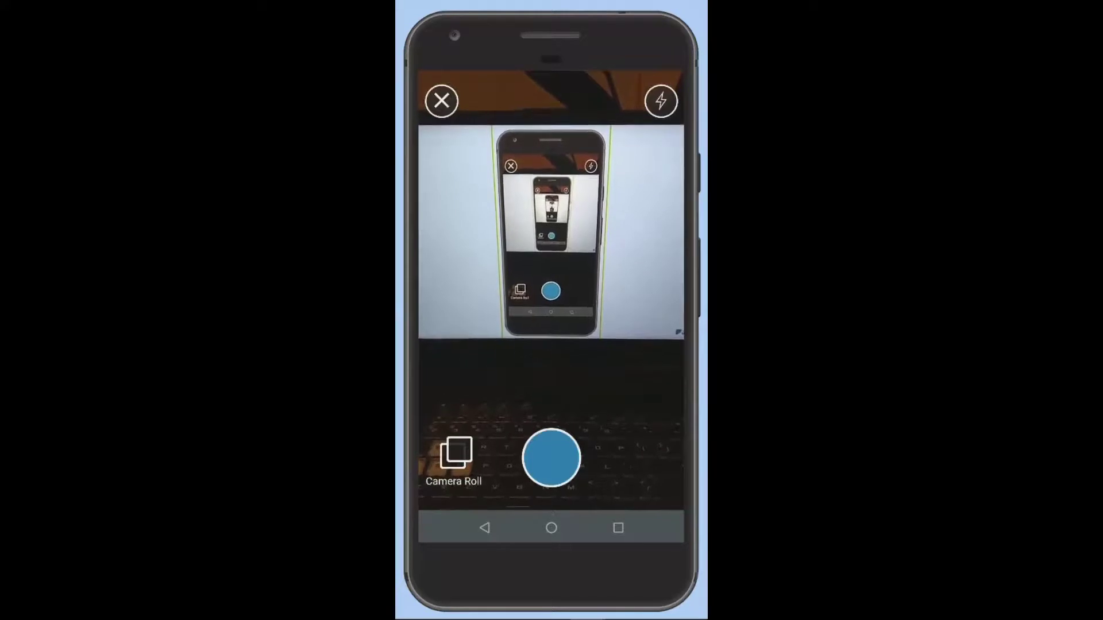
pyautogui.press('Escape')
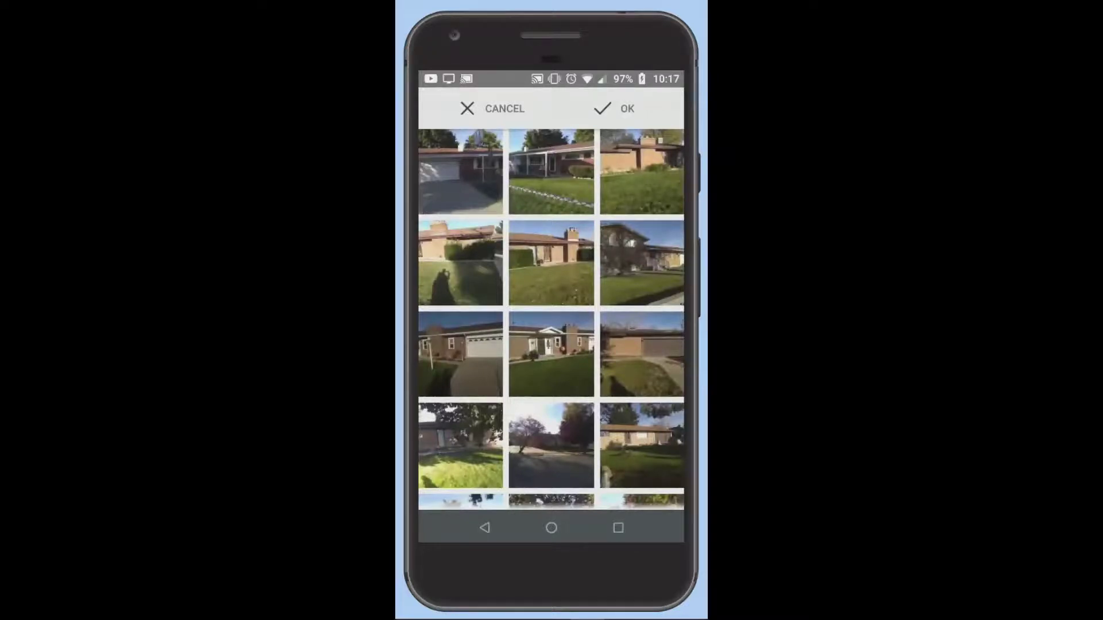
# Step: Select six house photos from the phone's gallery and add them to the contact's photo upload
pyautogui.click(460, 171)
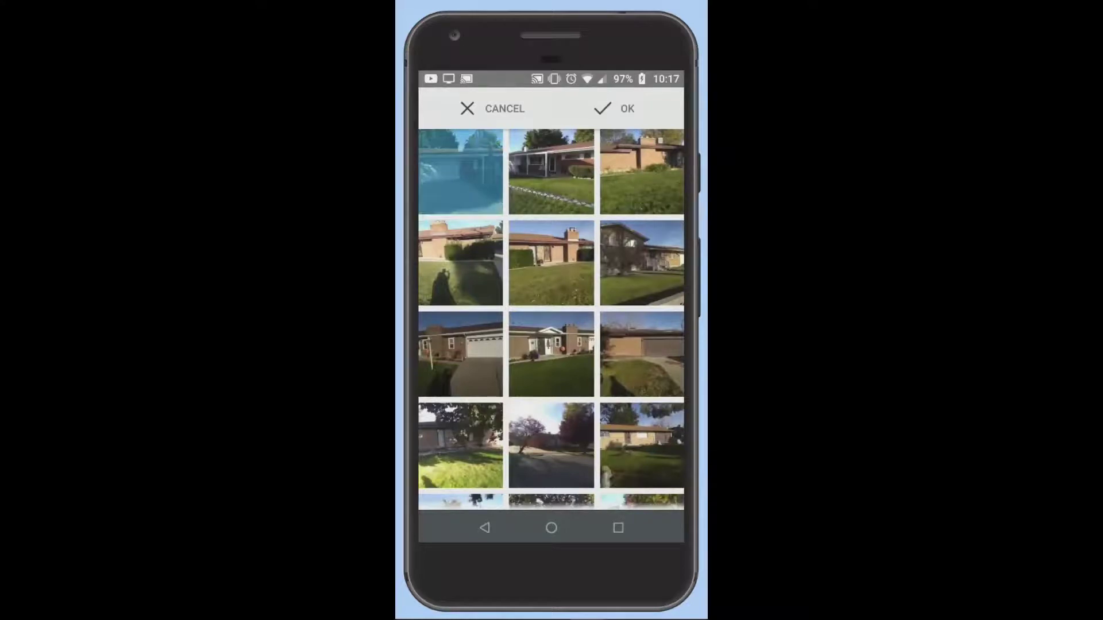
pyautogui.click(551, 263)
pyautogui.click(642, 354)
pyautogui.click(460, 354)
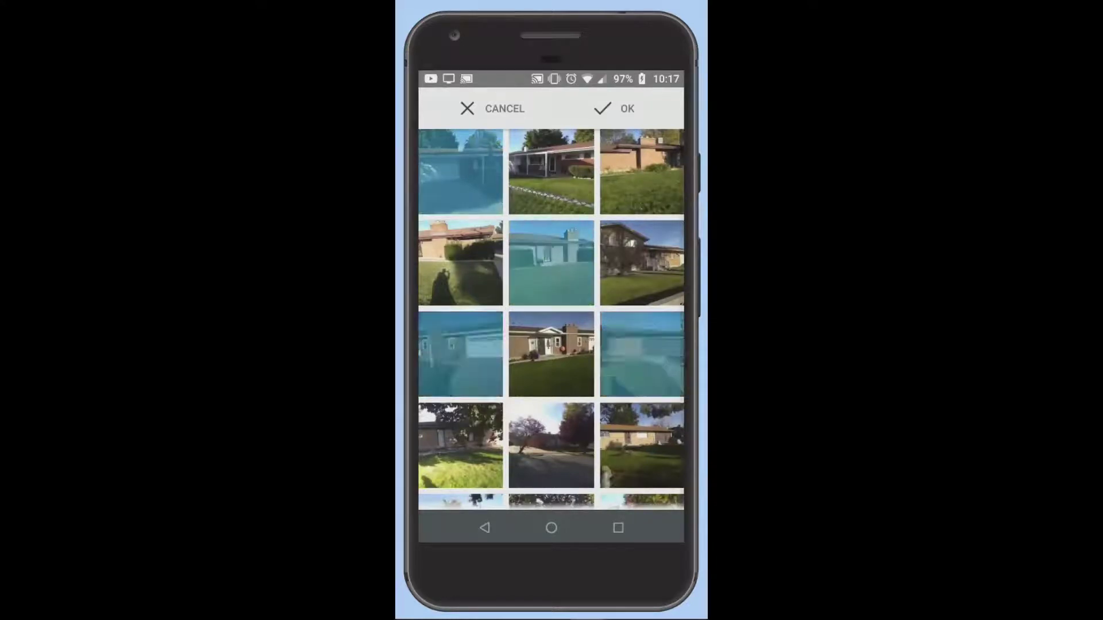
pyautogui.click(642, 172)
pyautogui.click(551, 446)
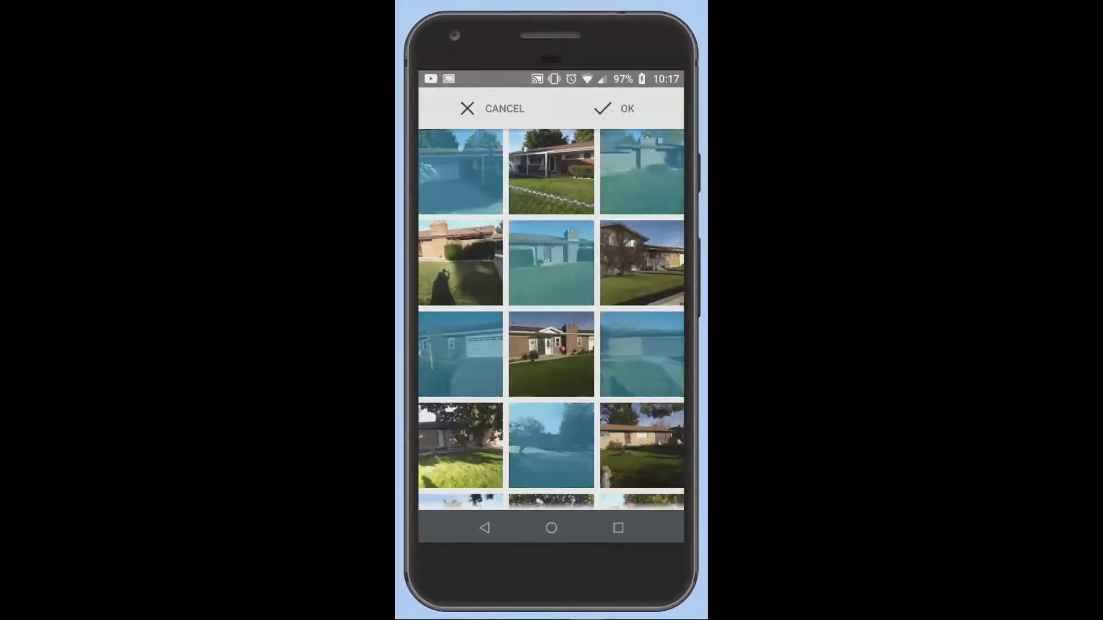
pyautogui.click(614, 108)
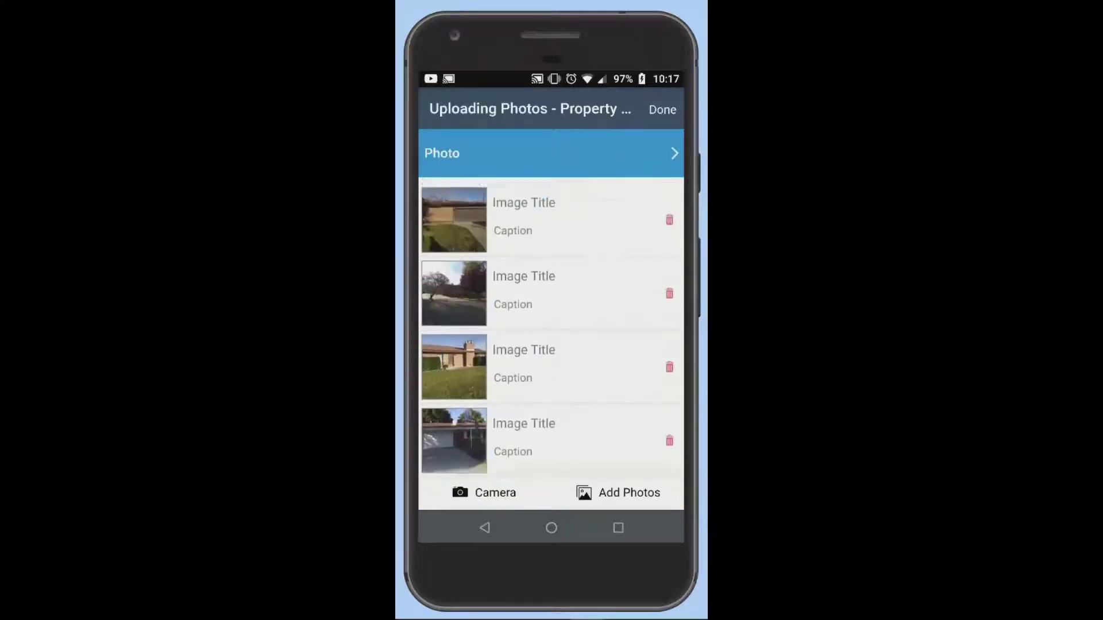
# Step: Open the first photo's caption for editing, leave it empty, and remove the fifth photo from the upload list
pyautogui.click(513, 230)
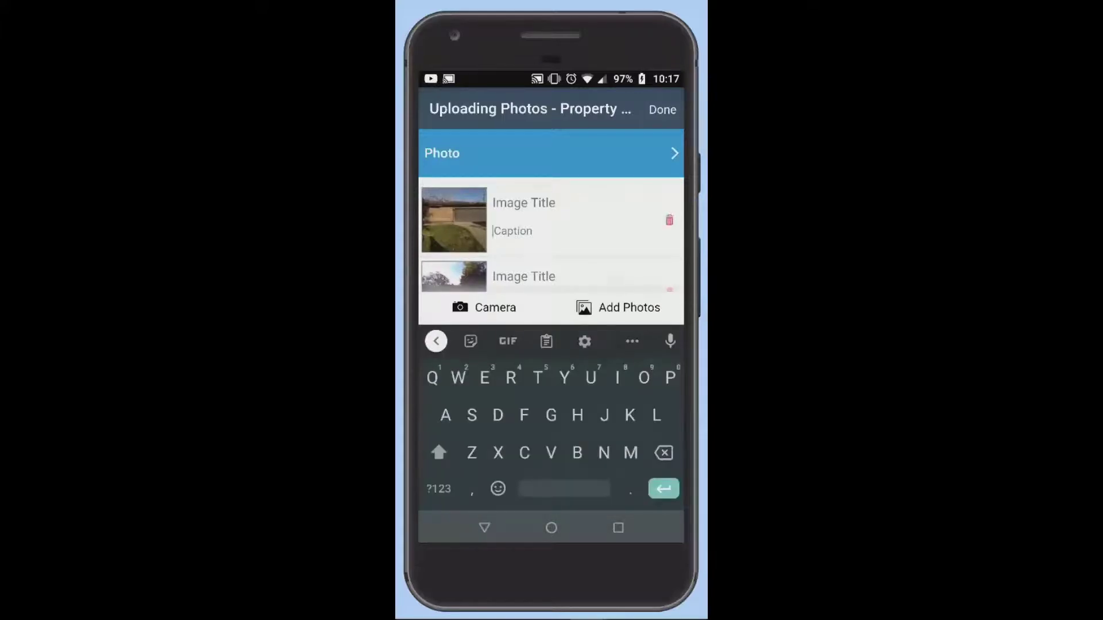
pyautogui.press('Escape')
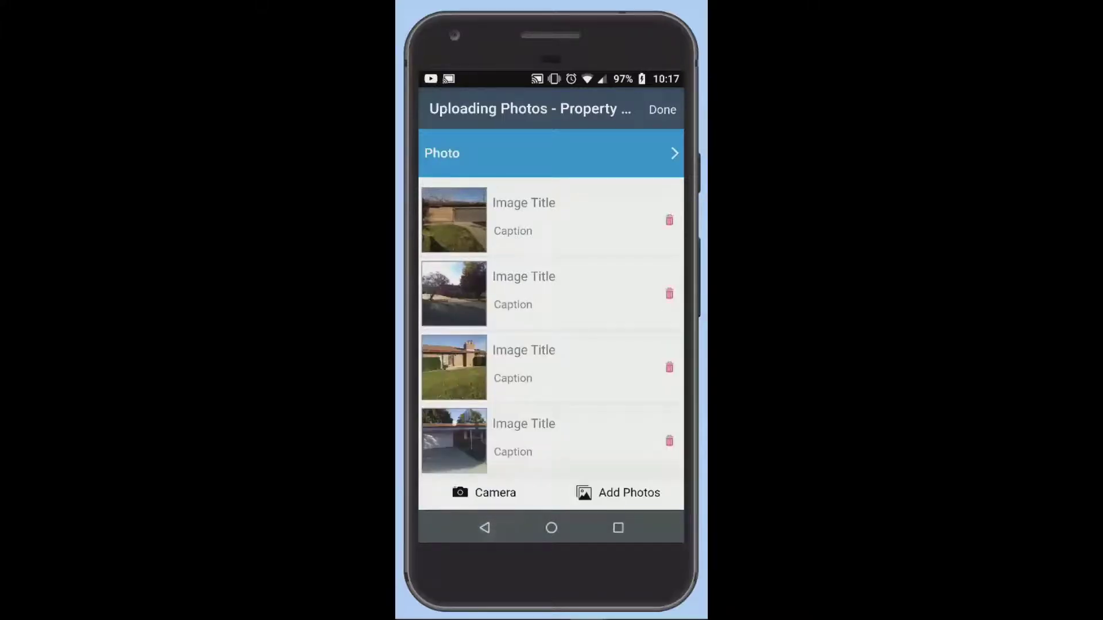
pyautogui.scroll(-3, 549, 327)
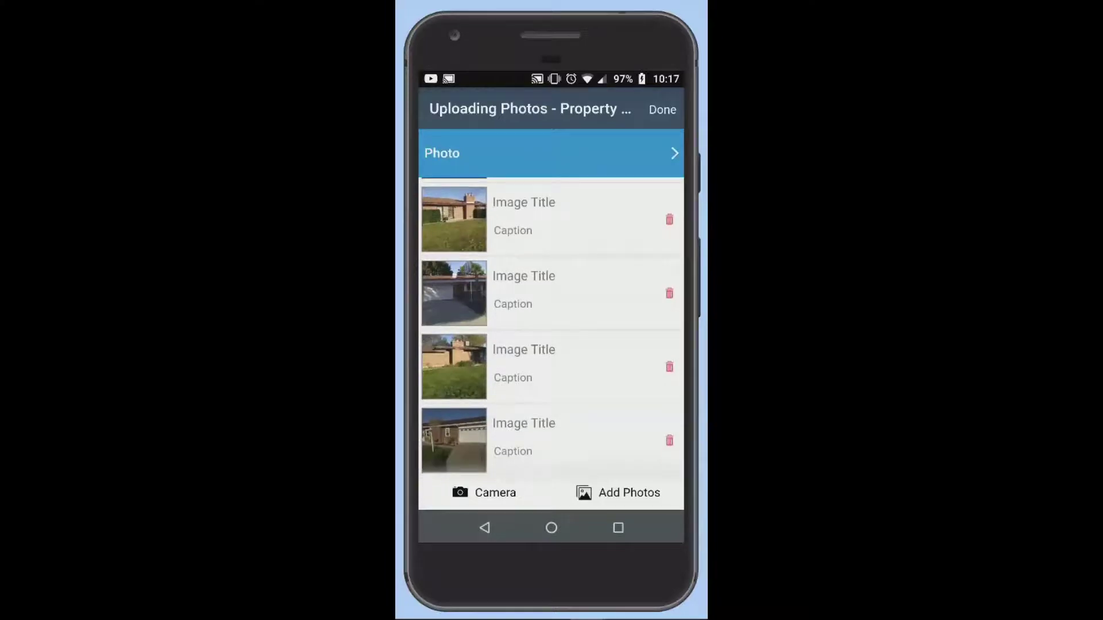
pyautogui.click(617, 346)
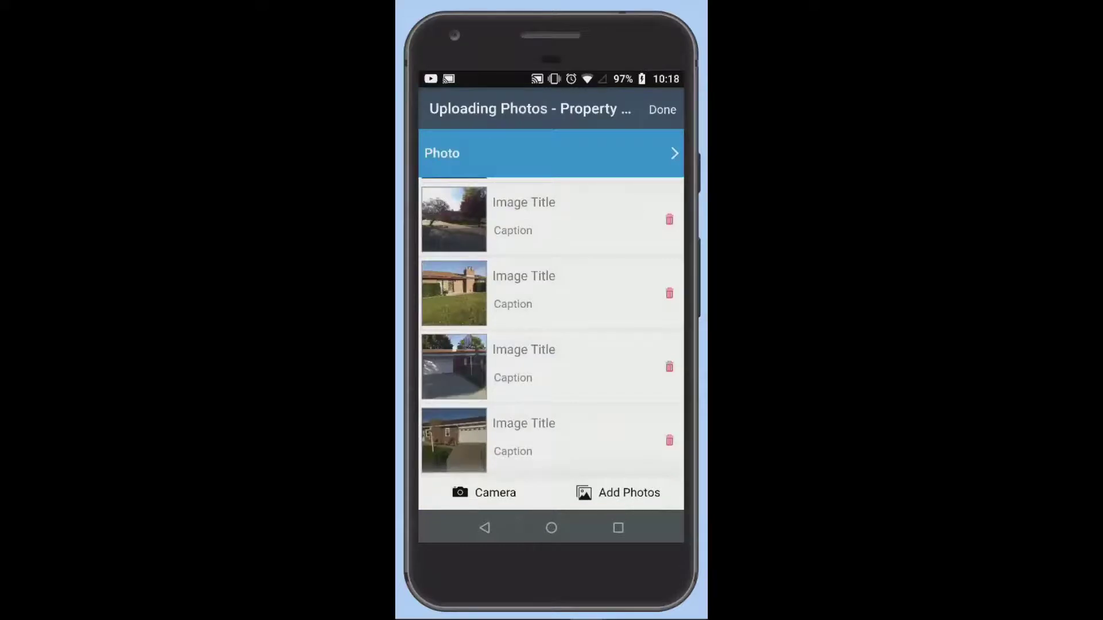
# Step: Review the file types available for the photo upload, keep Photo as the type, and finish the upload
pyautogui.click(552, 153)
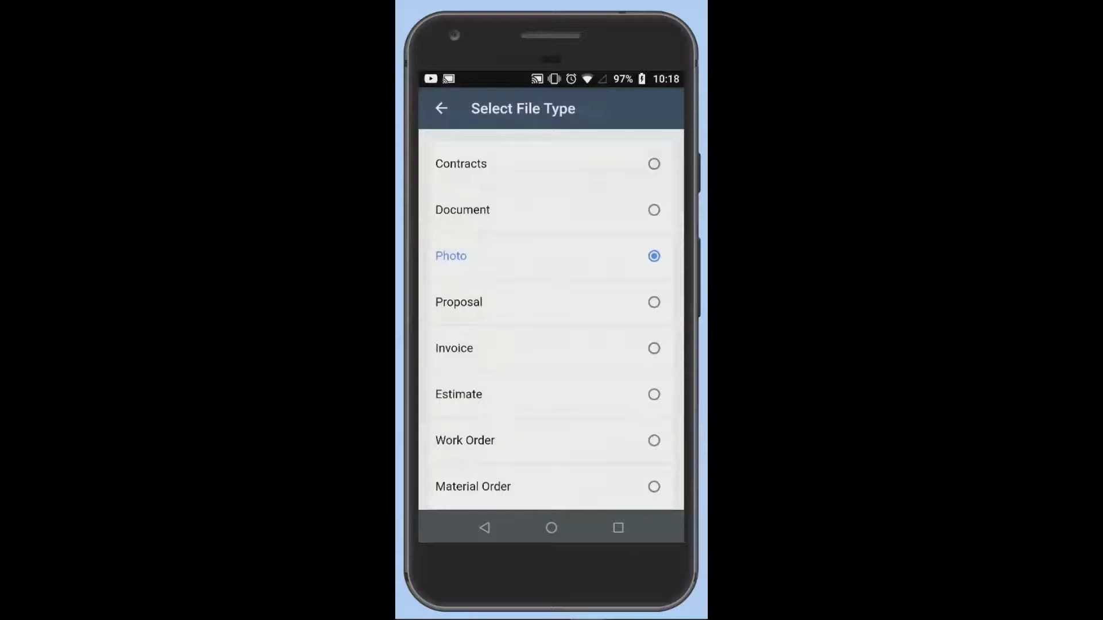
pyautogui.scroll(-5, 551, 319)
pyautogui.scroll(5, 551, 320)
pyautogui.scroll(-5, 552, 319)
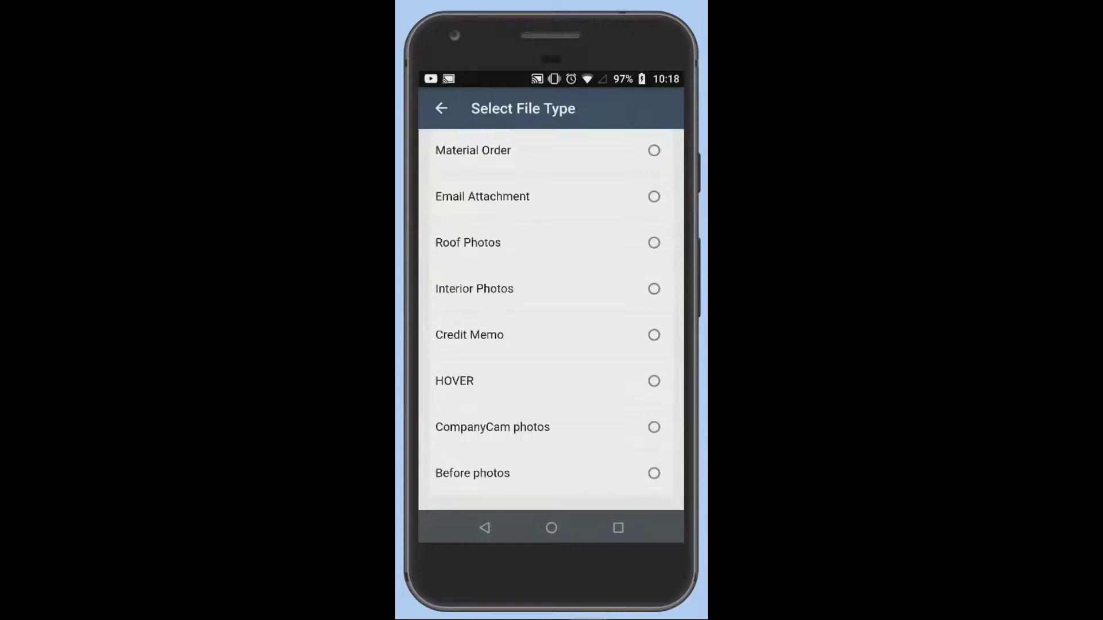
pyautogui.scroll(5, 552, 319)
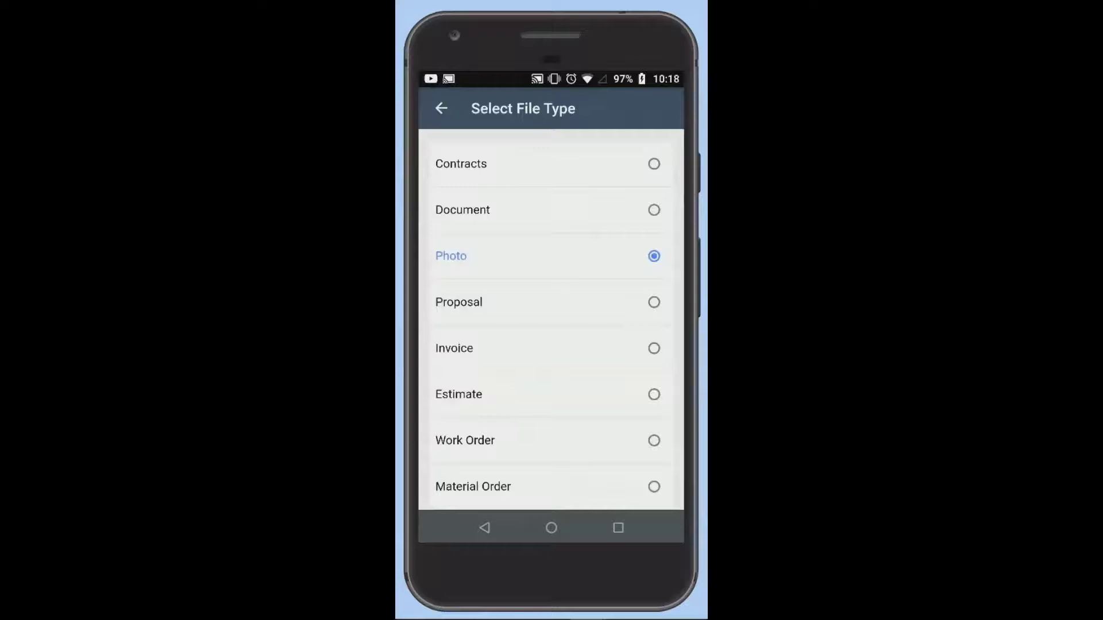
pyautogui.scroll(-2, 551, 319)
pyautogui.scroll(2, 551, 319)
pyautogui.scroll(-6, 551, 320)
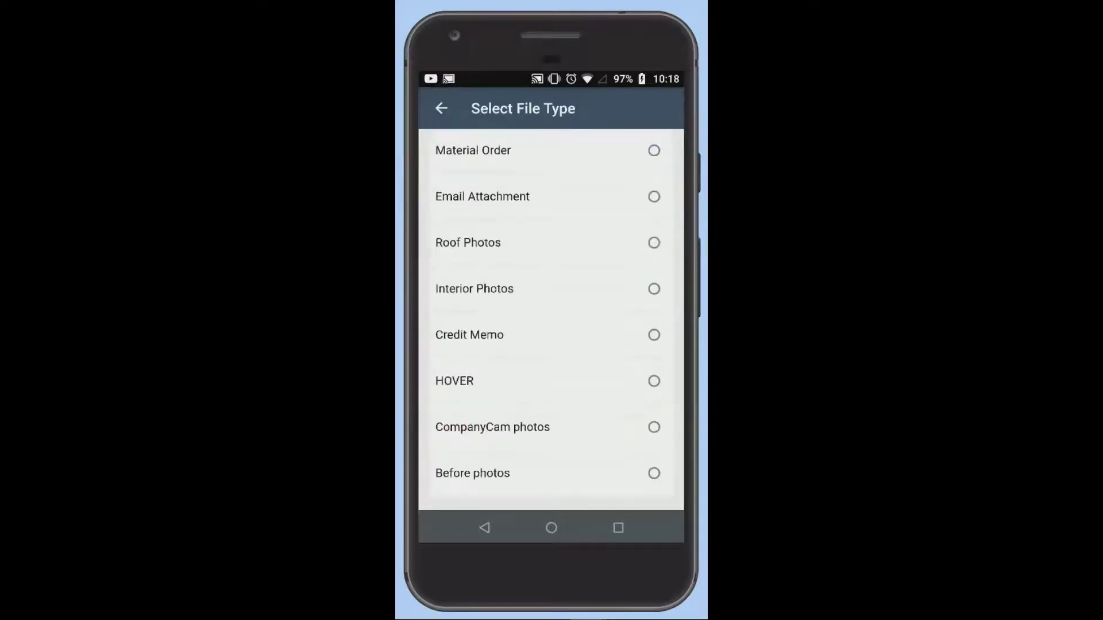
pyautogui.scroll(6, 551, 320)
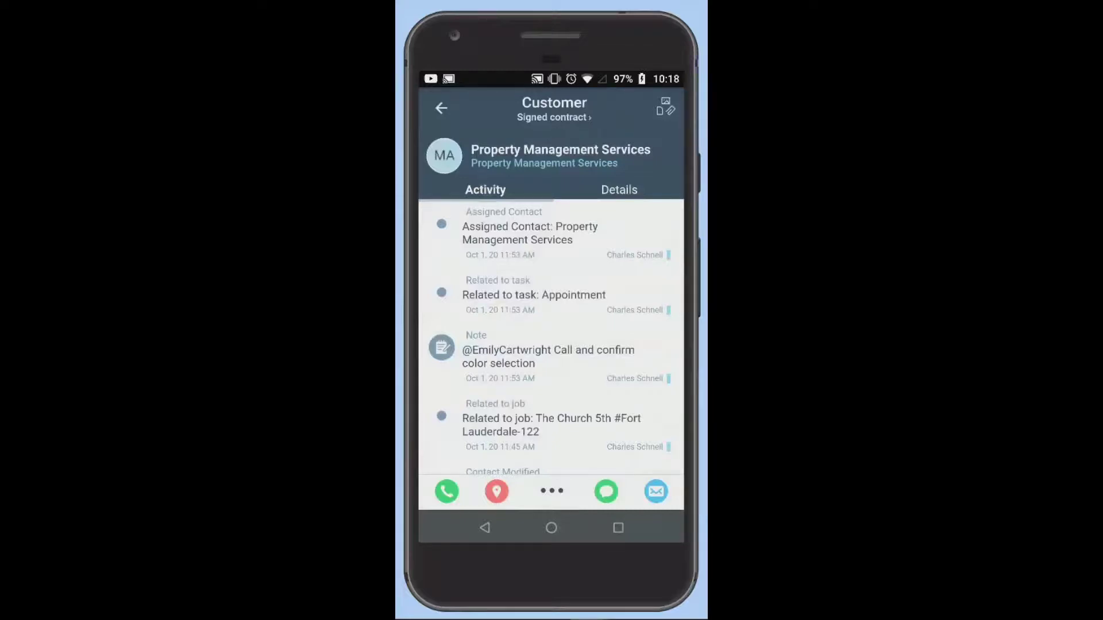
# Step: Switch to the open WNCA IT.pdf in the phone's PDF viewer and send the file to JobNimbus
pyautogui.click(618, 527)
pyautogui.click(619, 528)
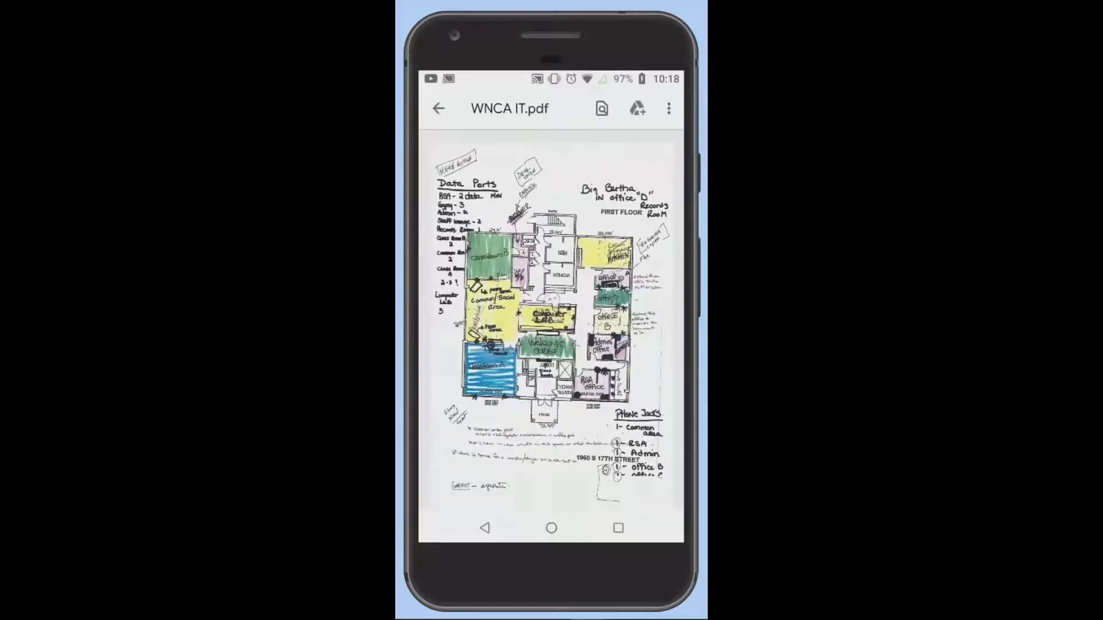
pyautogui.click(669, 108)
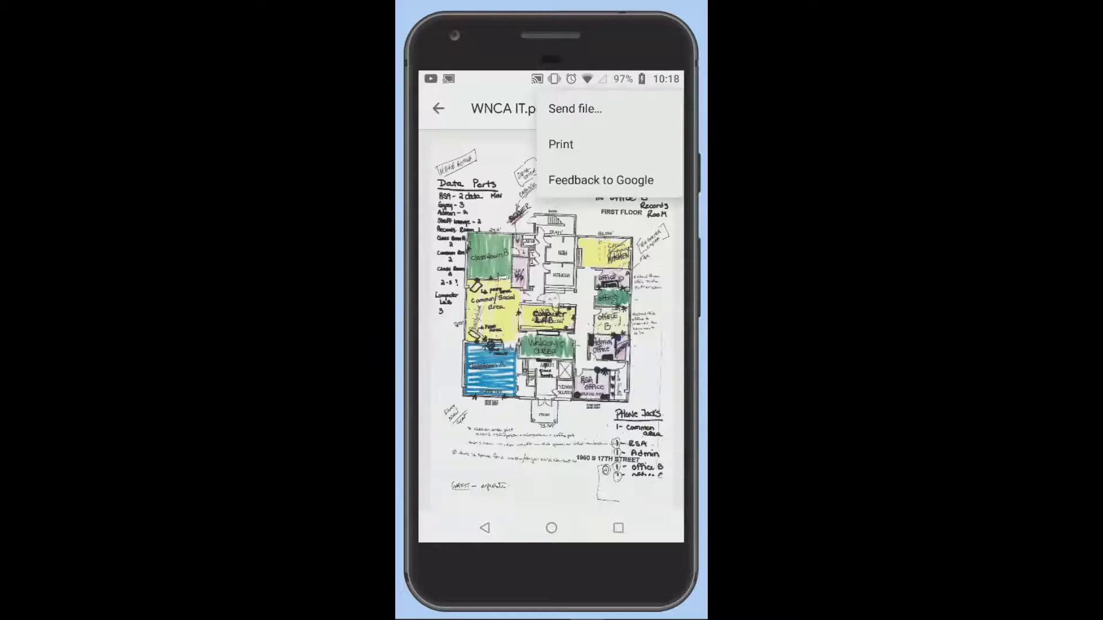
pyautogui.click(575, 108)
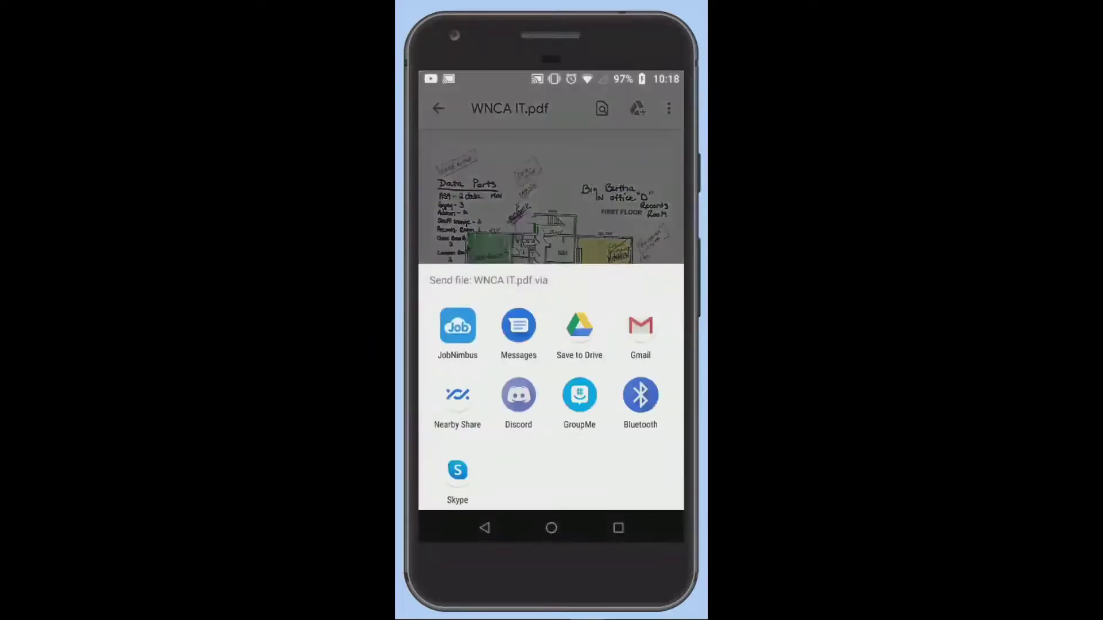
pyautogui.click(458, 332)
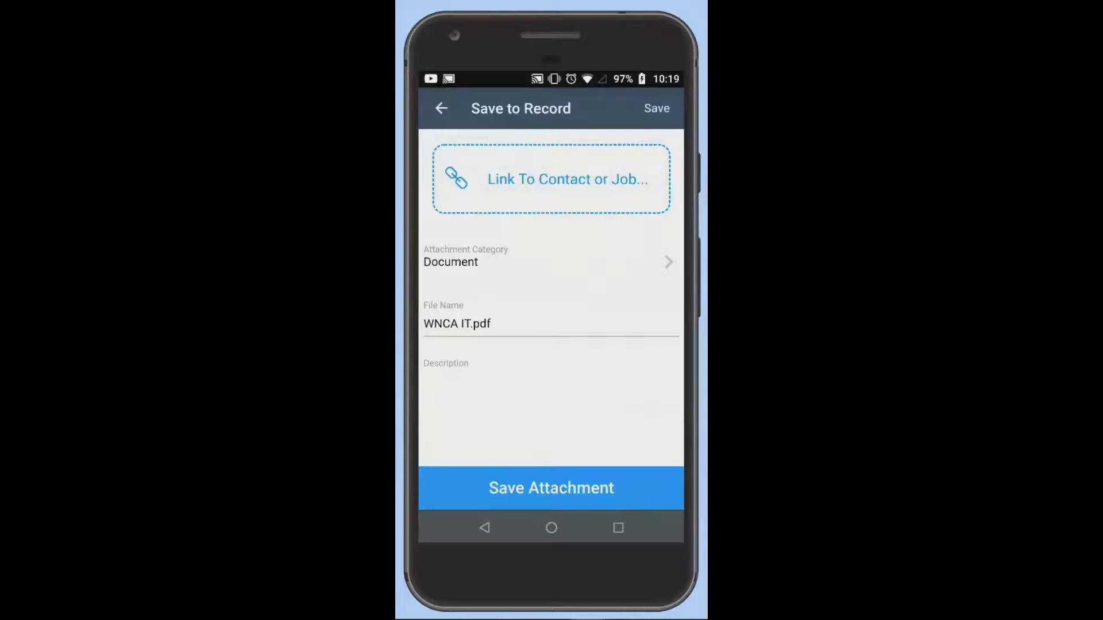
# Step: Link the attachment to the Property Management Services contact by searching for "Propert" and save the link
pyautogui.click(567, 179)
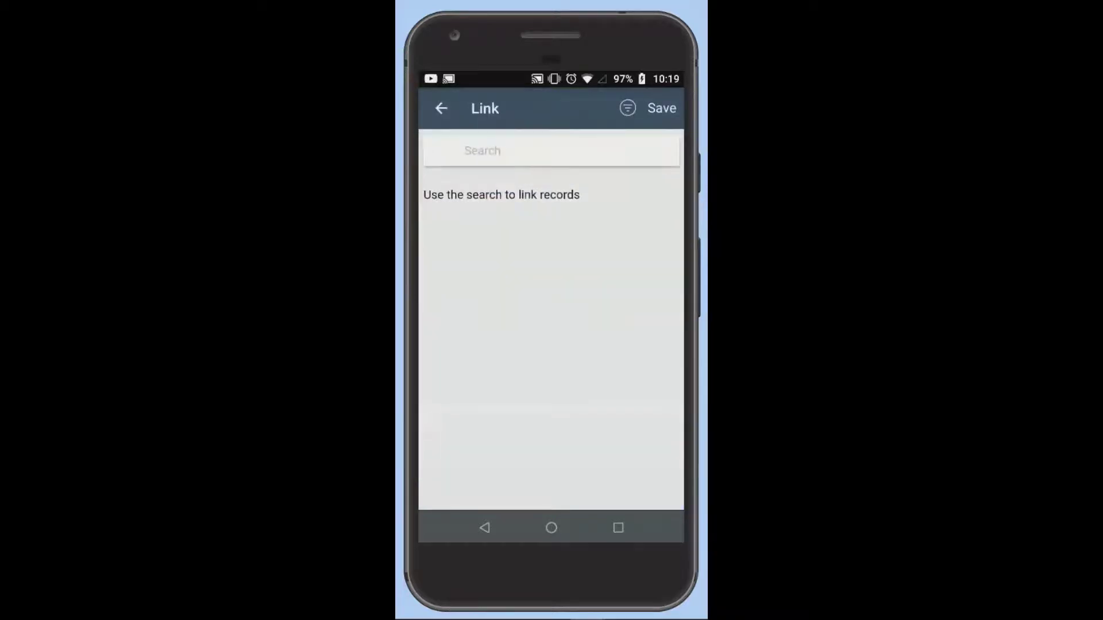
pyautogui.click(482, 150)
pyautogui.write('Propert')
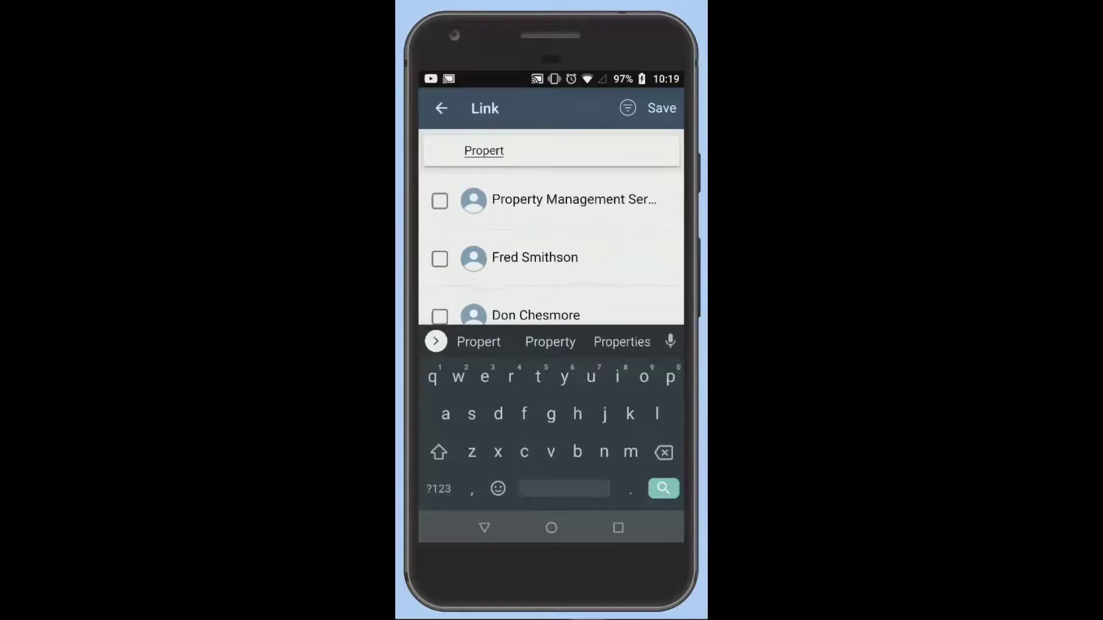
pyautogui.press('Escape')
pyautogui.click(440, 200)
pyautogui.click(662, 108)
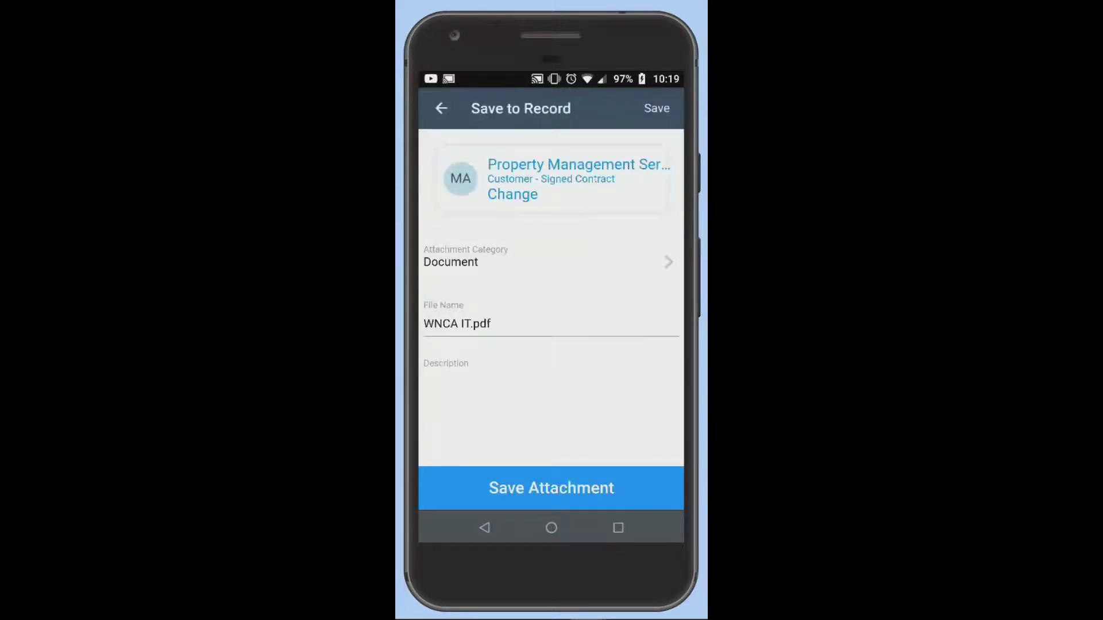
# Step: Review the attachment categories, choose Proposal for WNCA IT.pdf, and save the attachment to the record
pyautogui.click(548, 256)
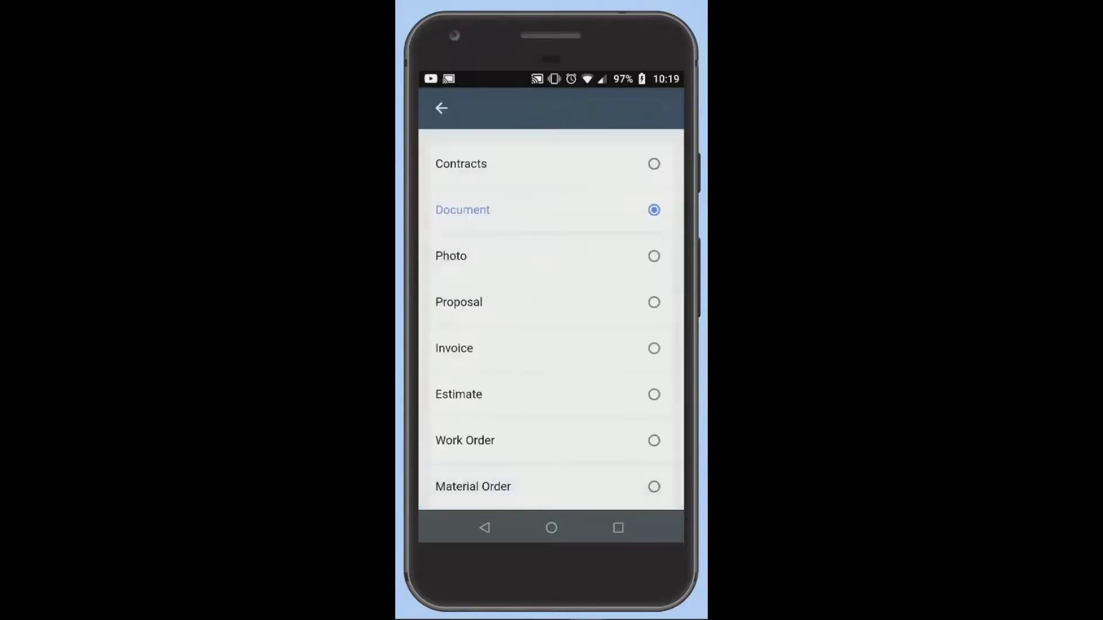
pyautogui.scroll(-5, 550, 319)
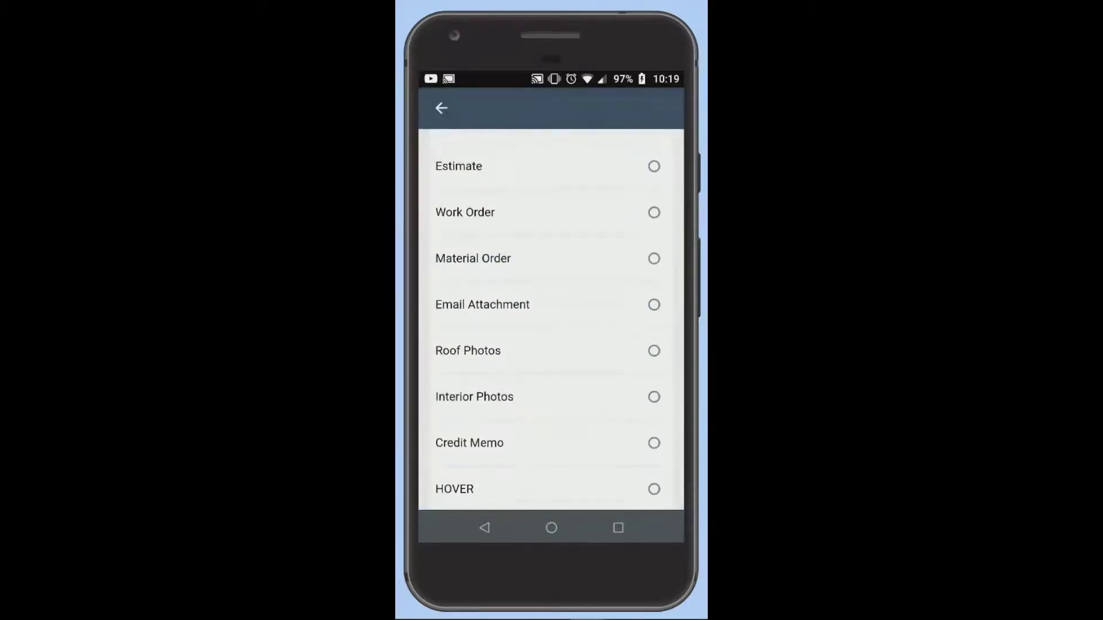
pyautogui.scroll(3, 550, 319)
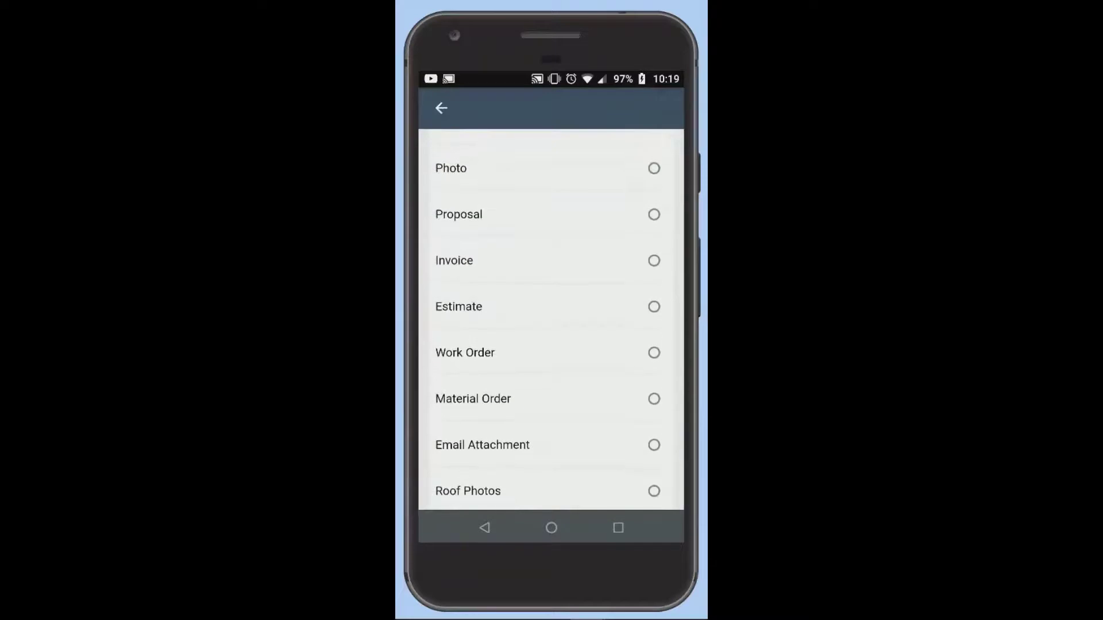
pyautogui.click(550, 214)
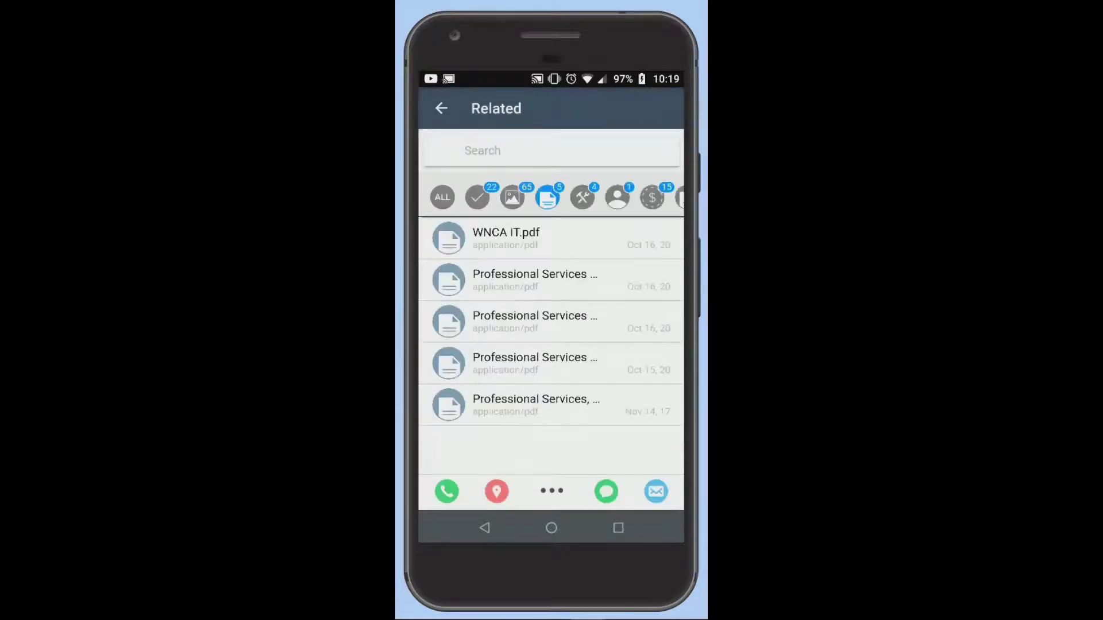
# Step: View the contact's related photos on the phone, and switch to the JobNimbus web app to view the contact's documents and photos
pyautogui.click(513, 197)
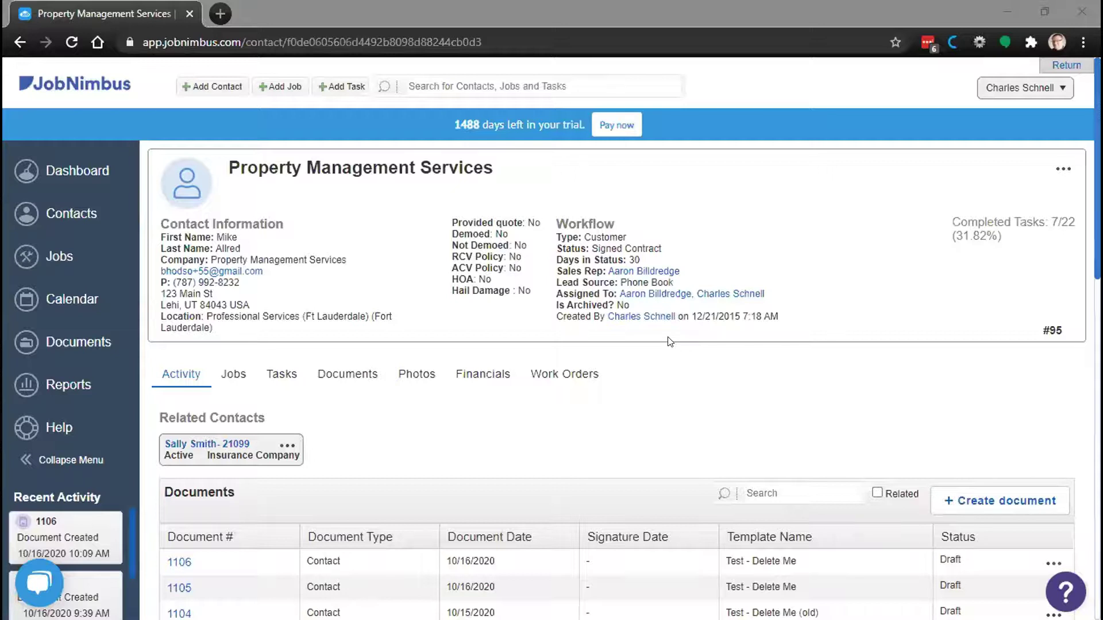
pyautogui.click(349, 374)
pyautogui.click(398, 374)
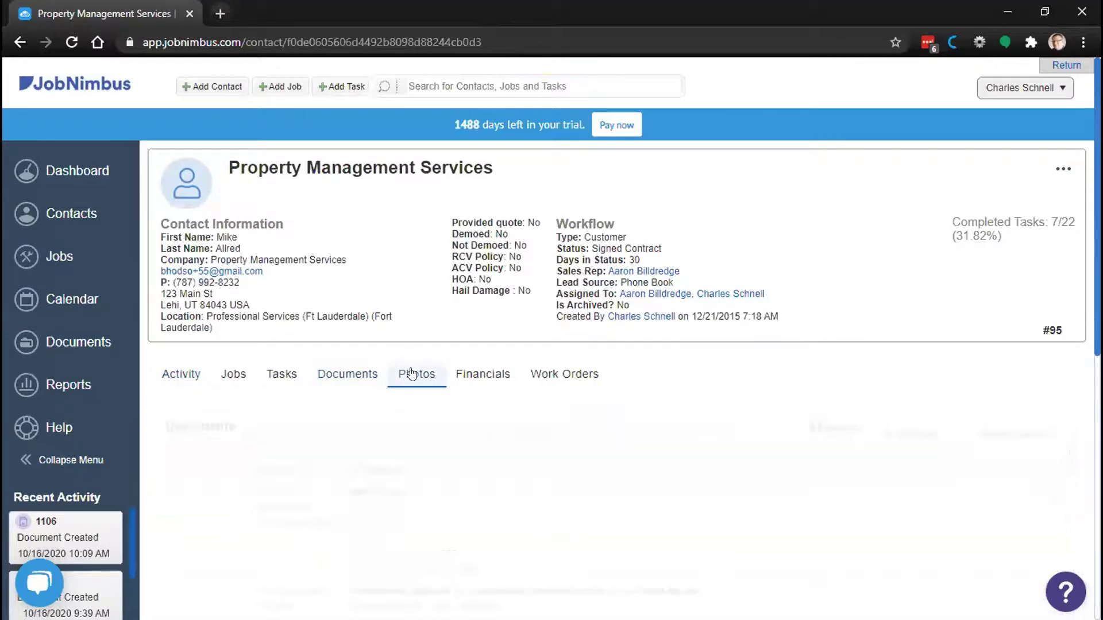
# Step: Review the contact's documents and photos lists, and download the photo 16-Oct-20_1017o5l.jpg
pyautogui.click(356, 375)
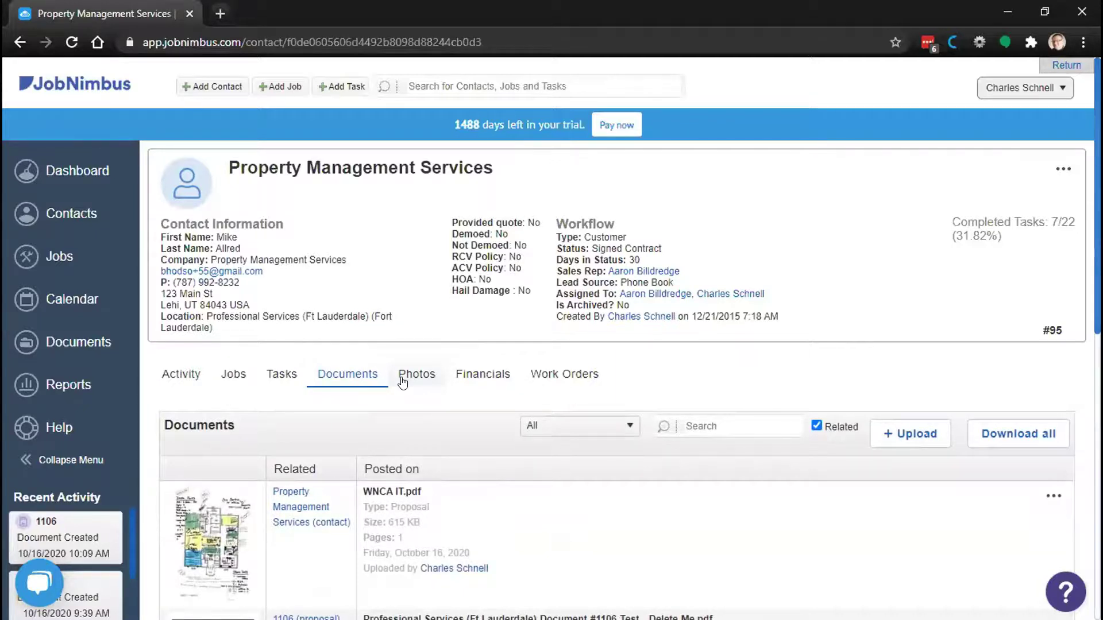
pyautogui.click(403, 381)
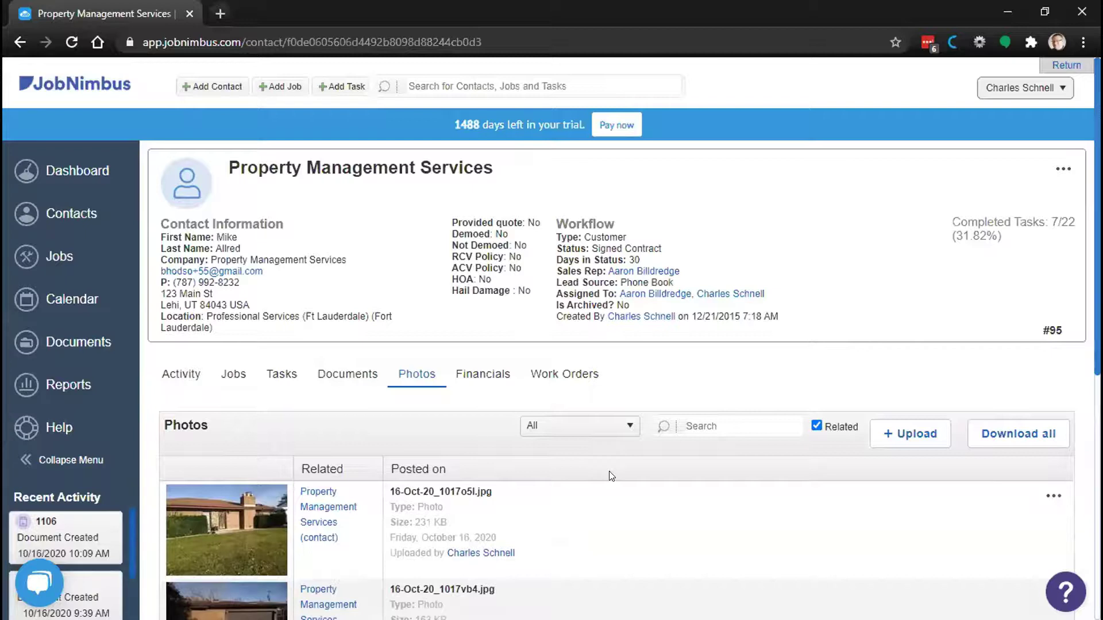
pyautogui.click(605, 432)
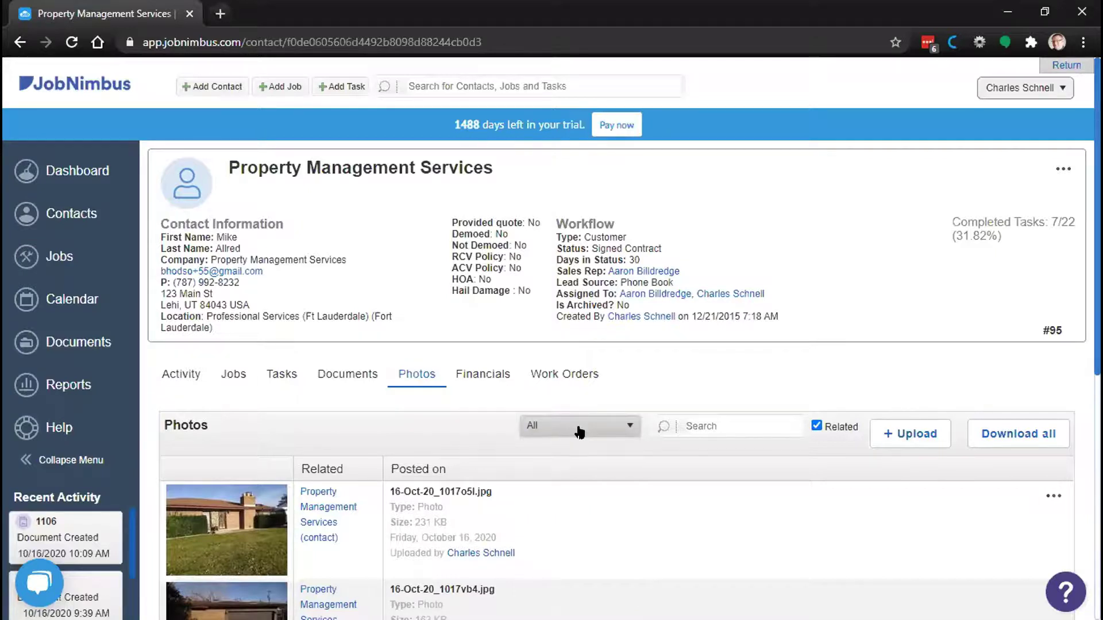
pyautogui.scroll(-3, 819, 463)
pyautogui.scroll(-1, 819, 463)
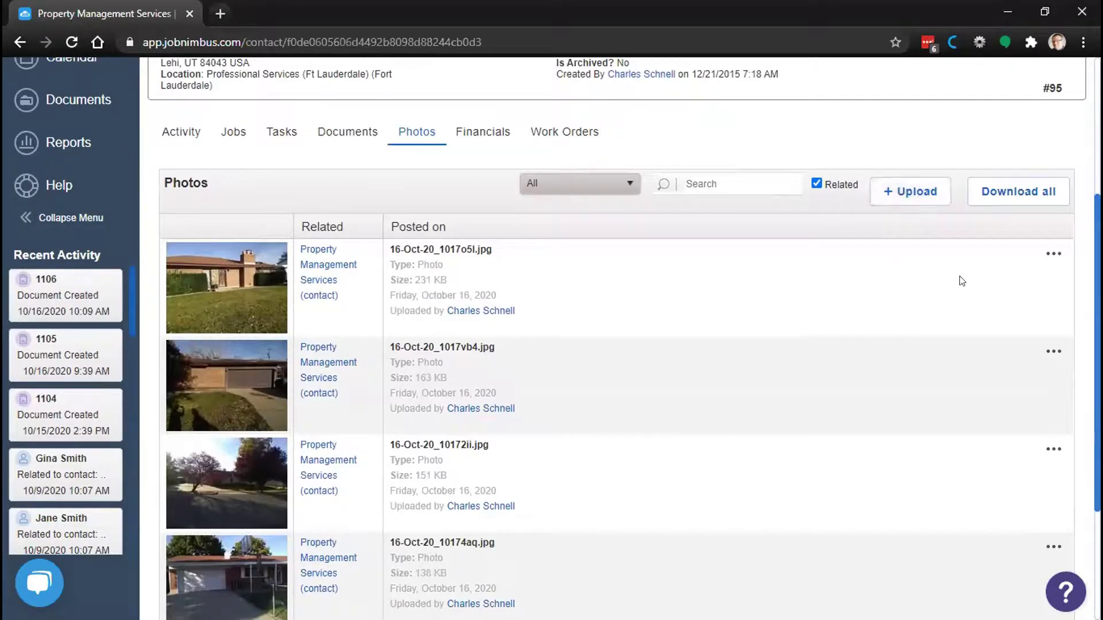
pyautogui.click(1048, 254)
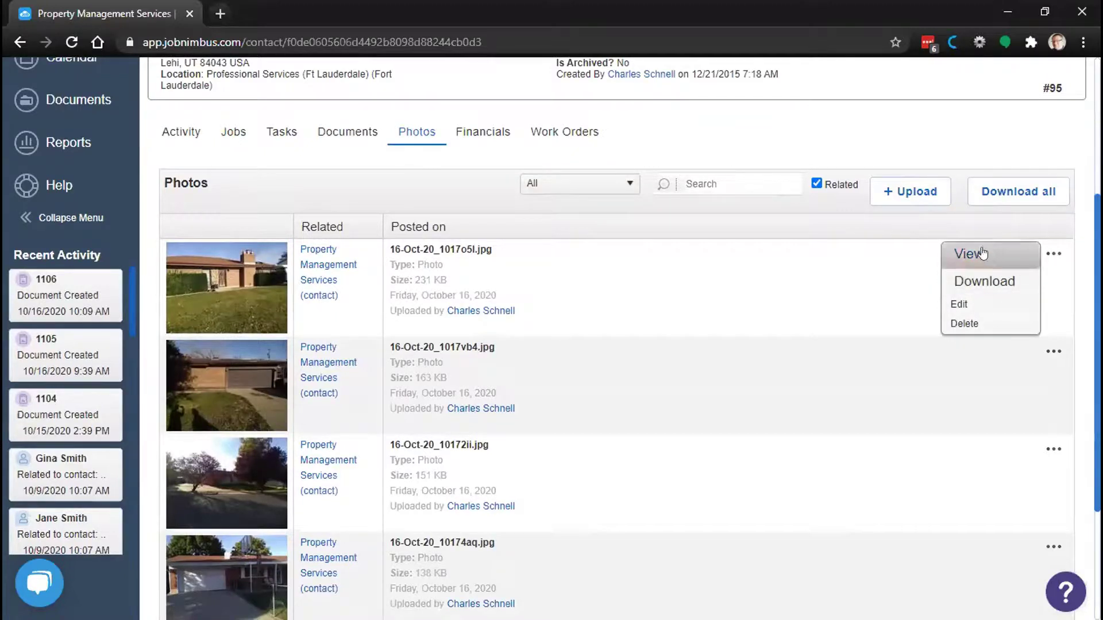
pyautogui.click(992, 282)
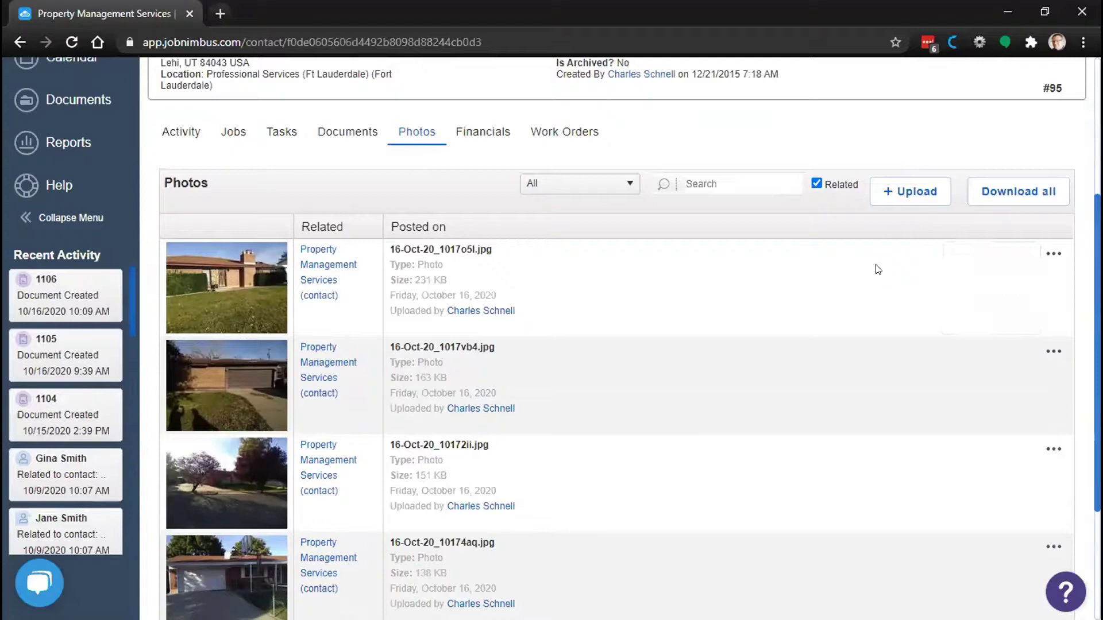
# Step: Show the contact's documents without attachments from related records, and review the list down to its item count
pyautogui.click(333, 135)
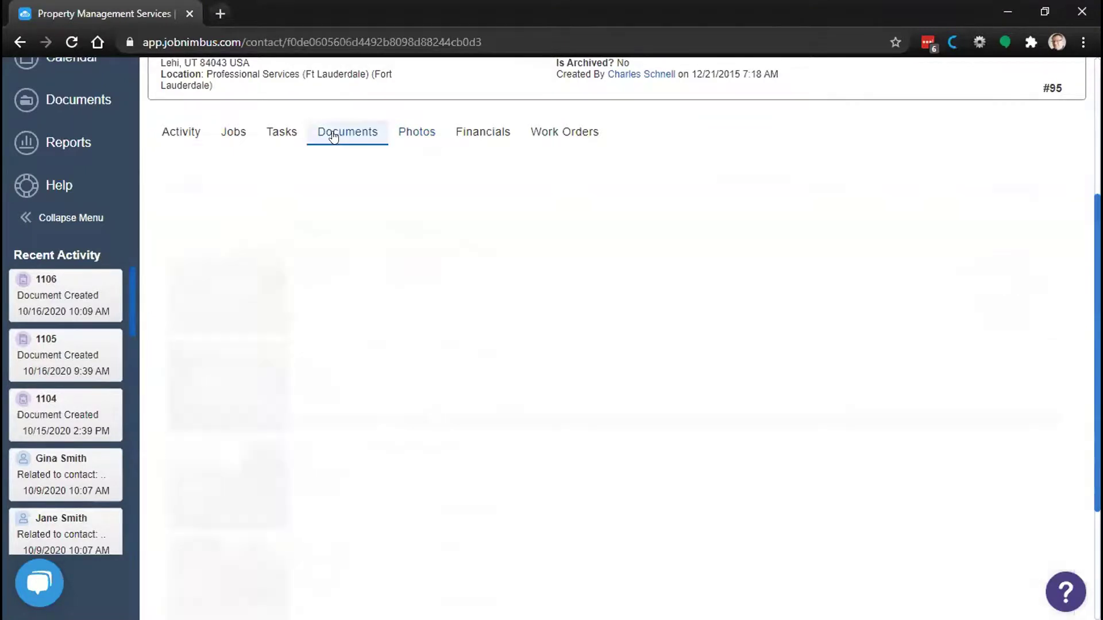
pyautogui.scroll(5, 566, 246)
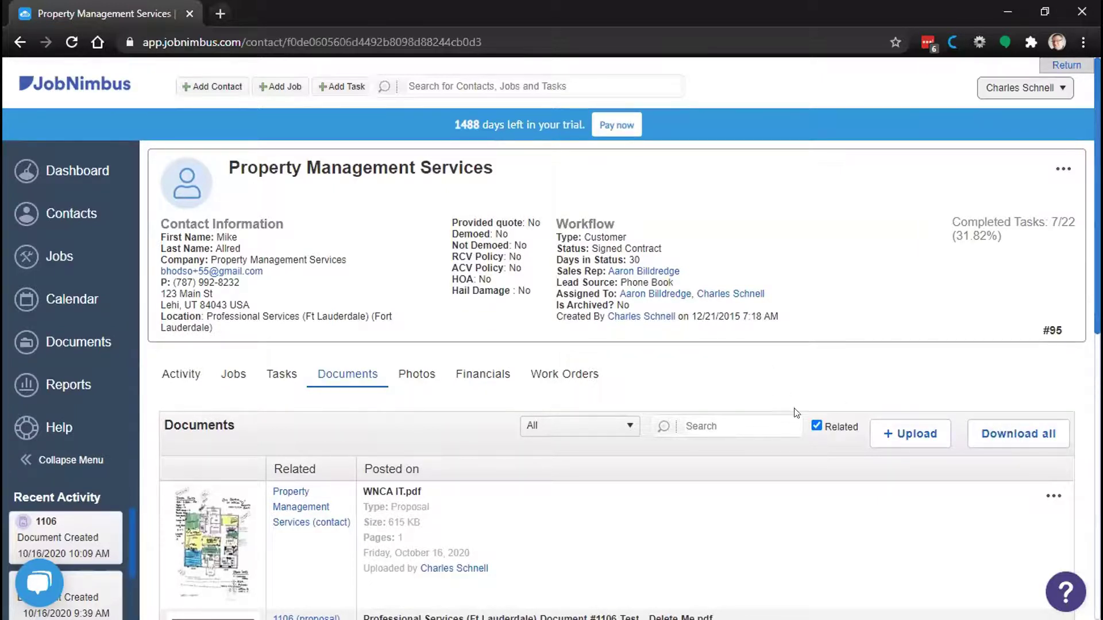
pyautogui.scroll(-3, 810, 412)
pyautogui.scroll(-2, 811, 411)
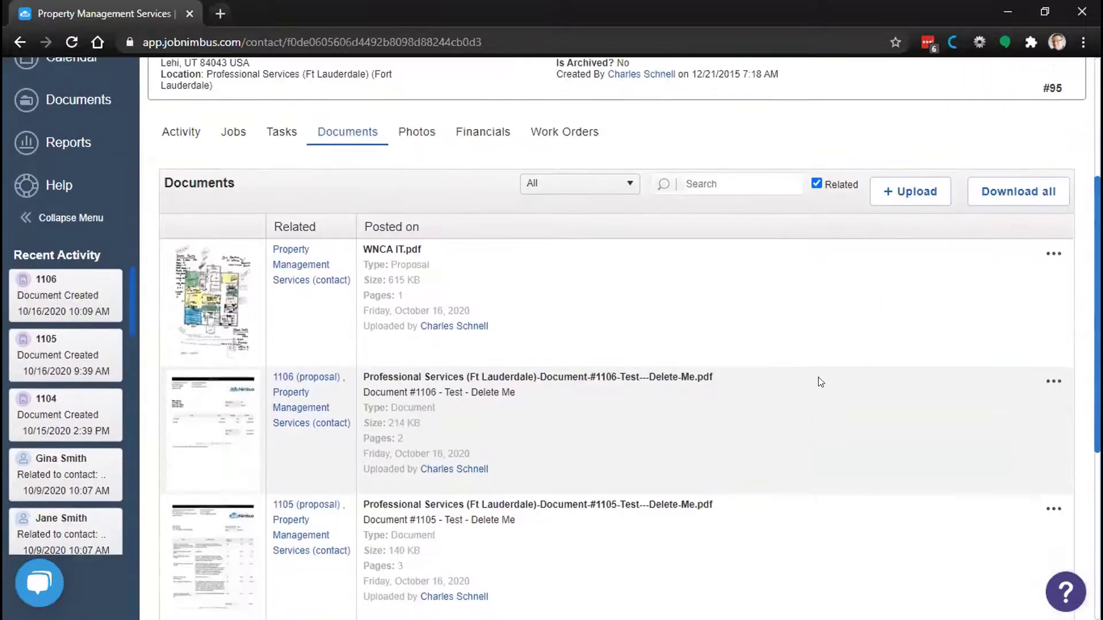
pyautogui.click(816, 184)
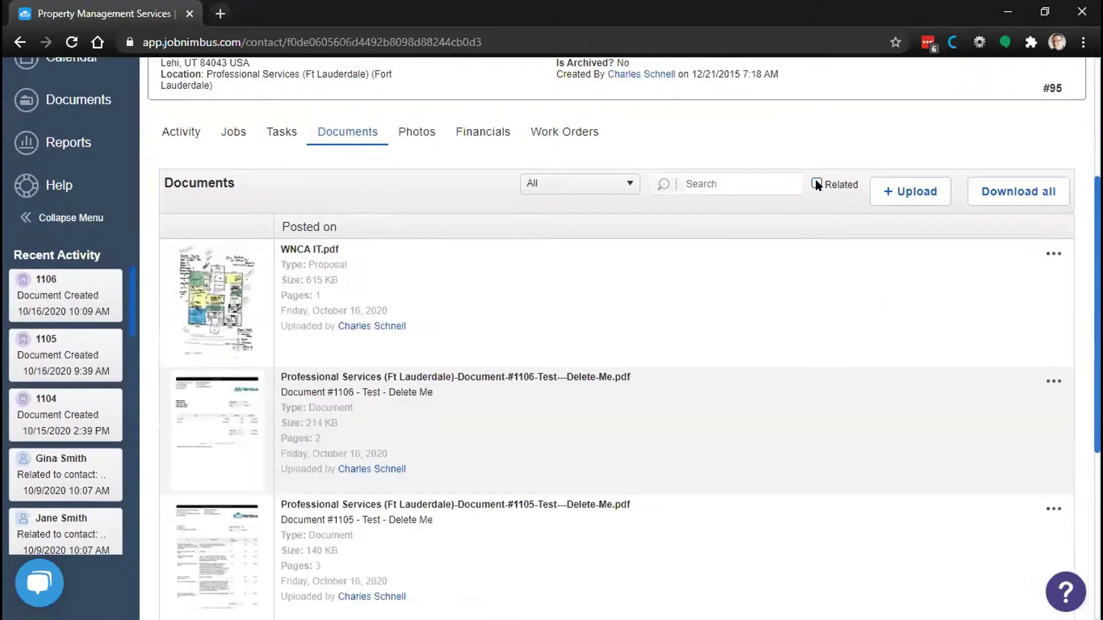
pyautogui.scroll(-4, 819, 265)
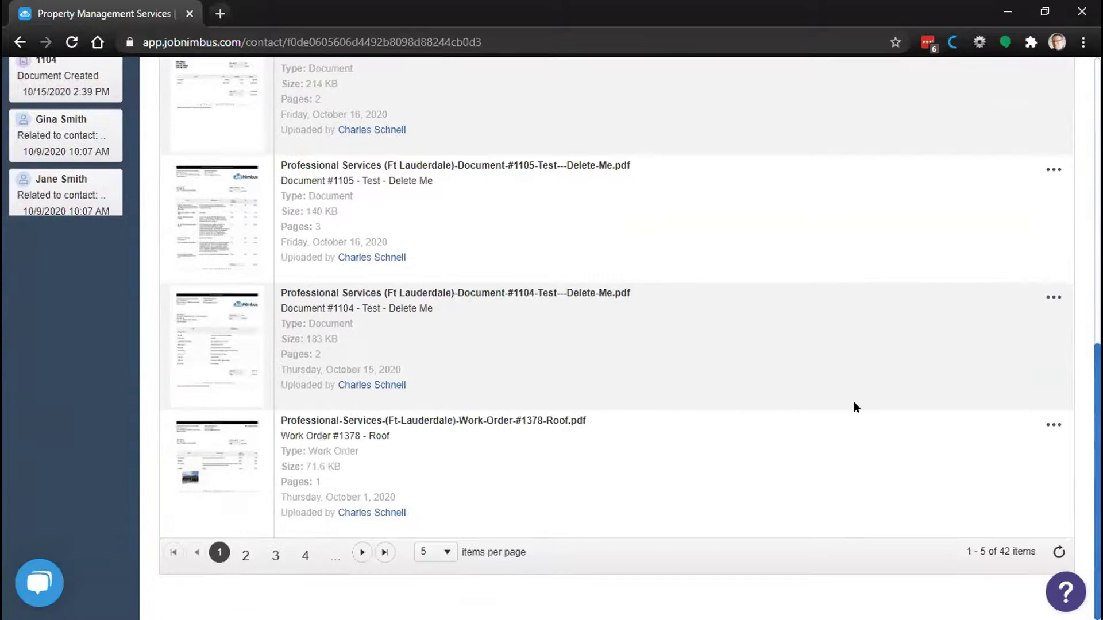
pyautogui.scroll(7, 938, 501)
pyautogui.scroll(3, 937, 497)
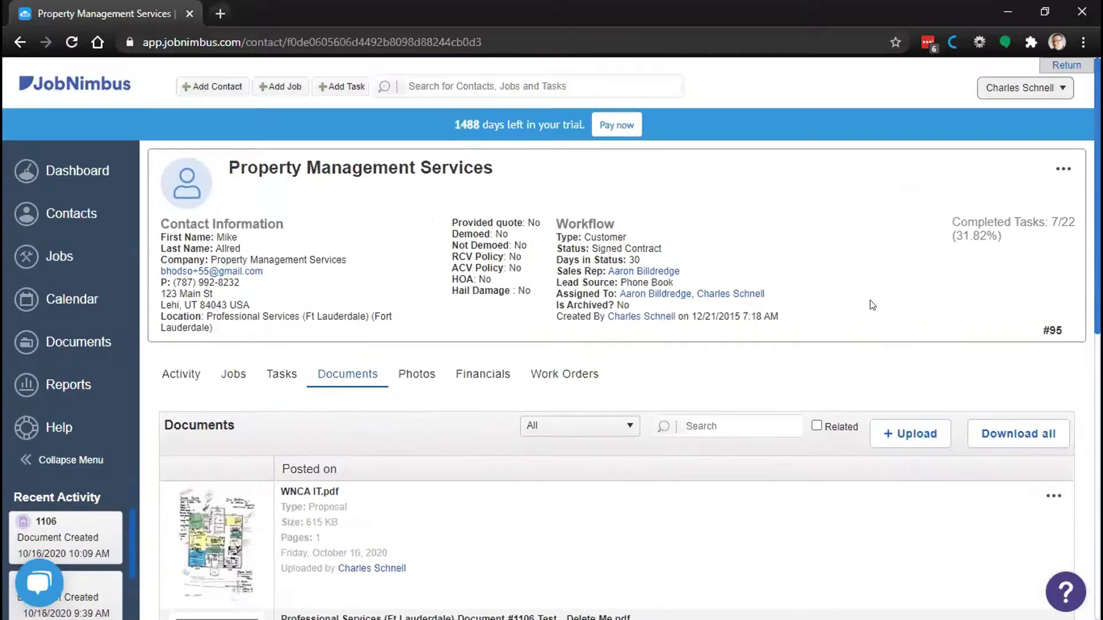
# Step: Include related attachments in the contact's documents list again and check the item count for comparison
pyautogui.click(817, 426)
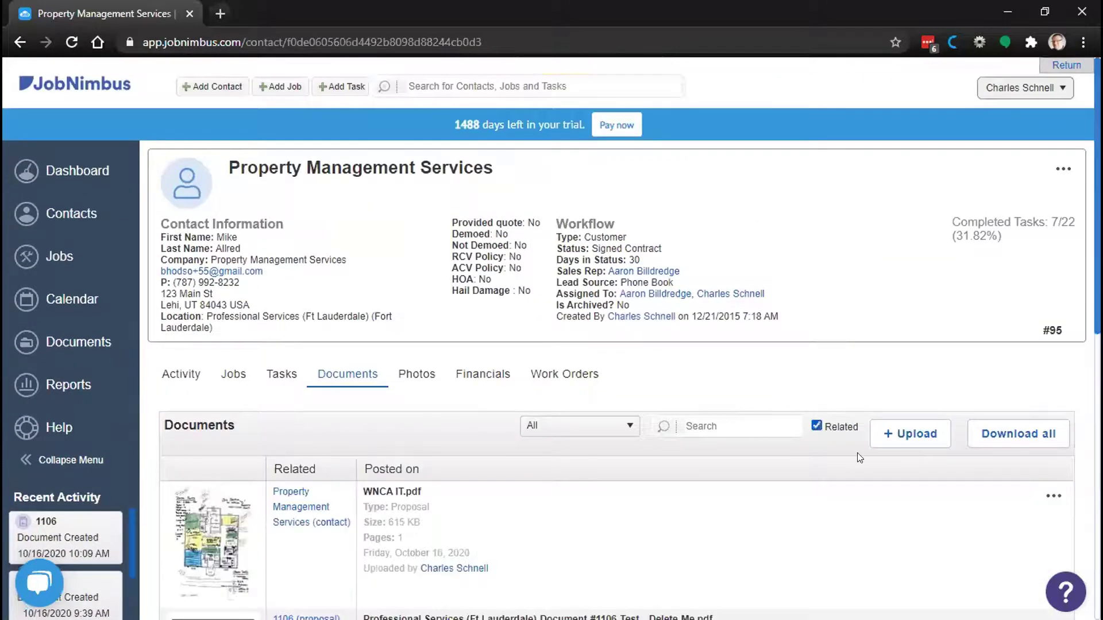
pyautogui.scroll(-10, 857, 453)
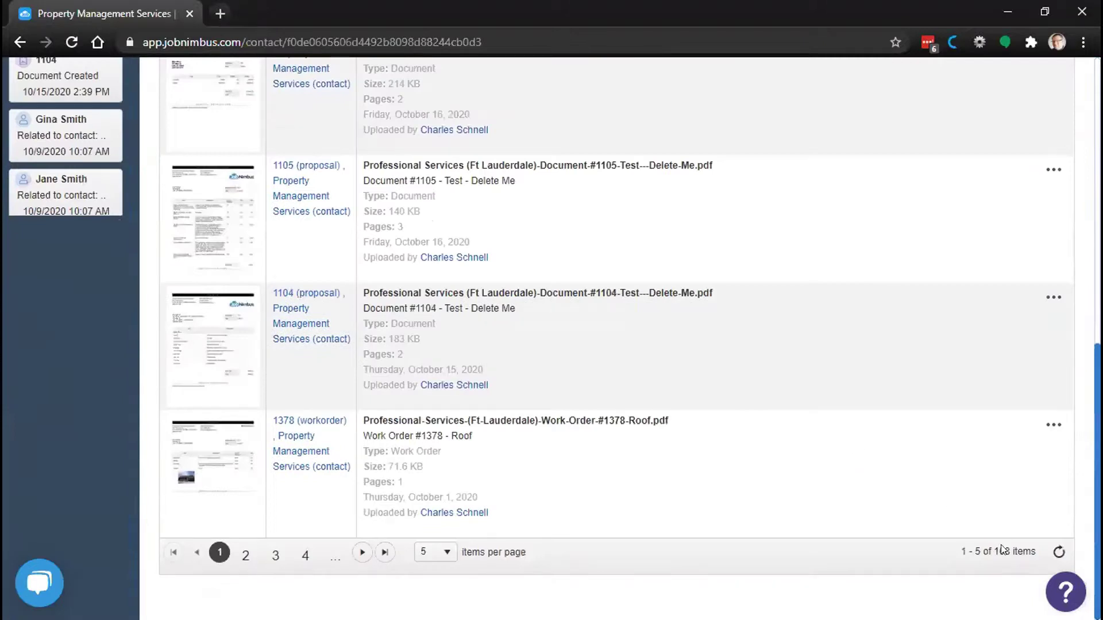
pyautogui.scroll(10, 902, 498)
# Step: Exclude related attachments, prepare the Download all file for the contact's documents, and close the download window
pyautogui.click(816, 425)
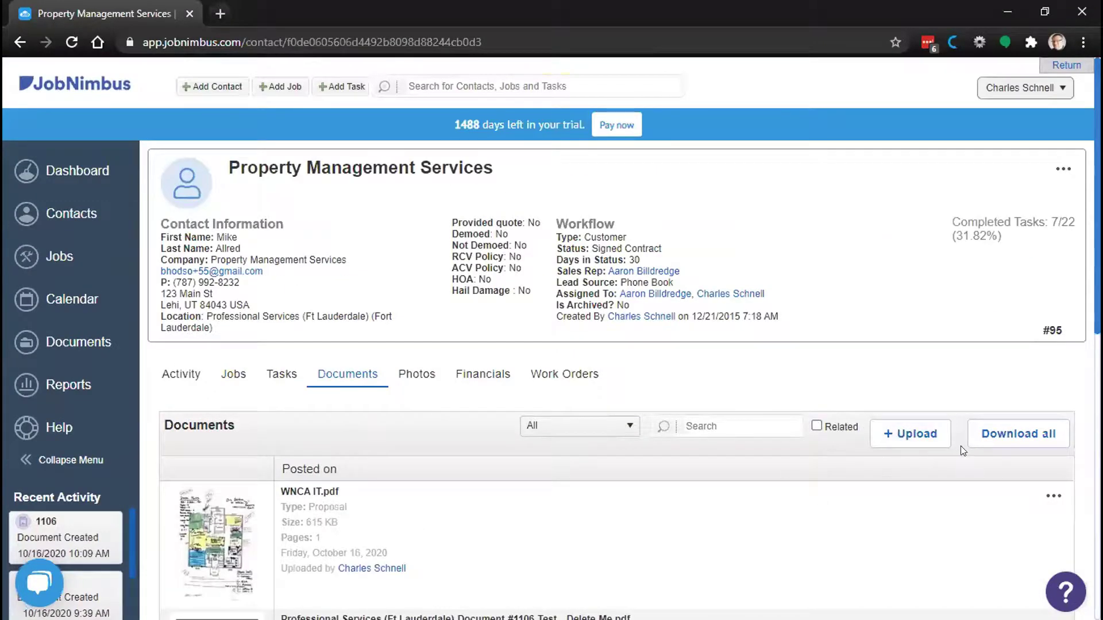
pyautogui.click(1005, 435)
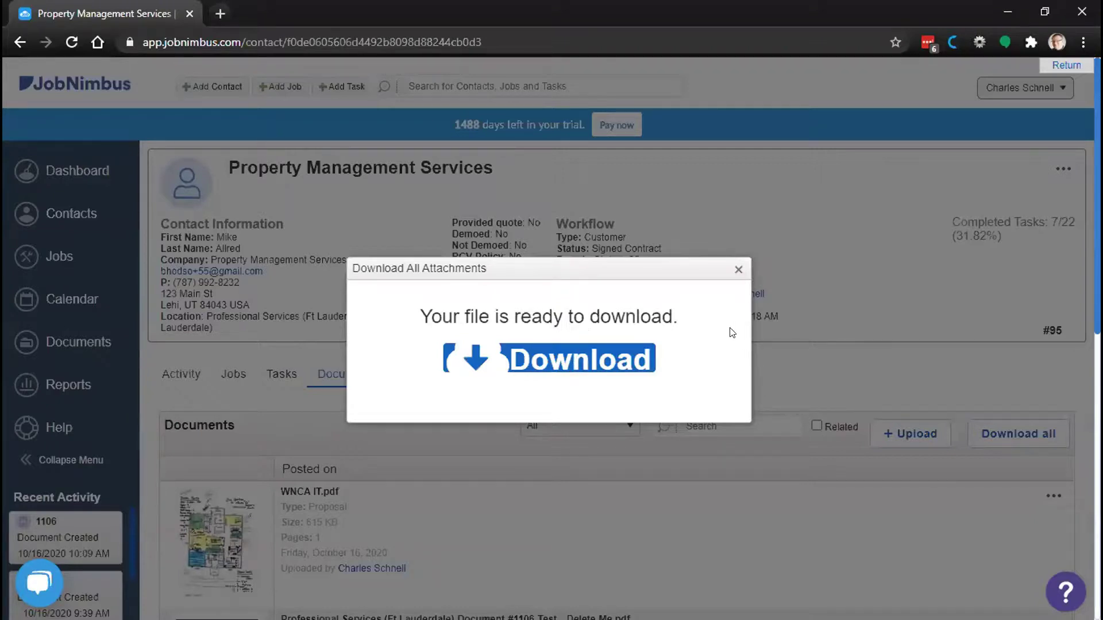
pyautogui.click(736, 278)
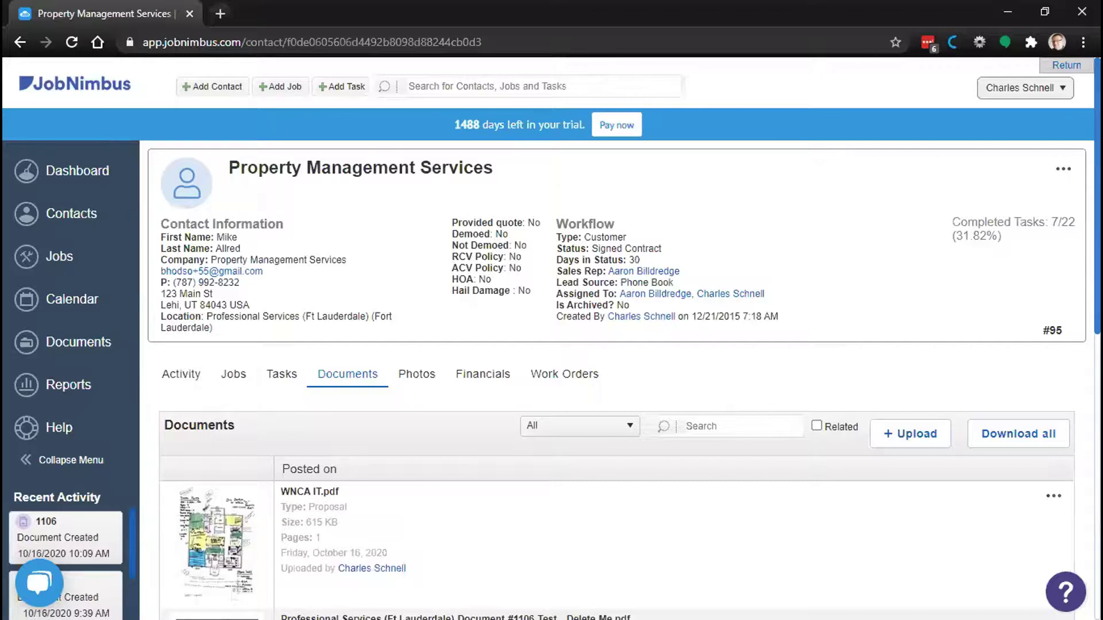
# Step: View the contact's photos, and go to the general settings to review the Auto-resize images resolution options without changing the selection
pyautogui.click(423, 374)
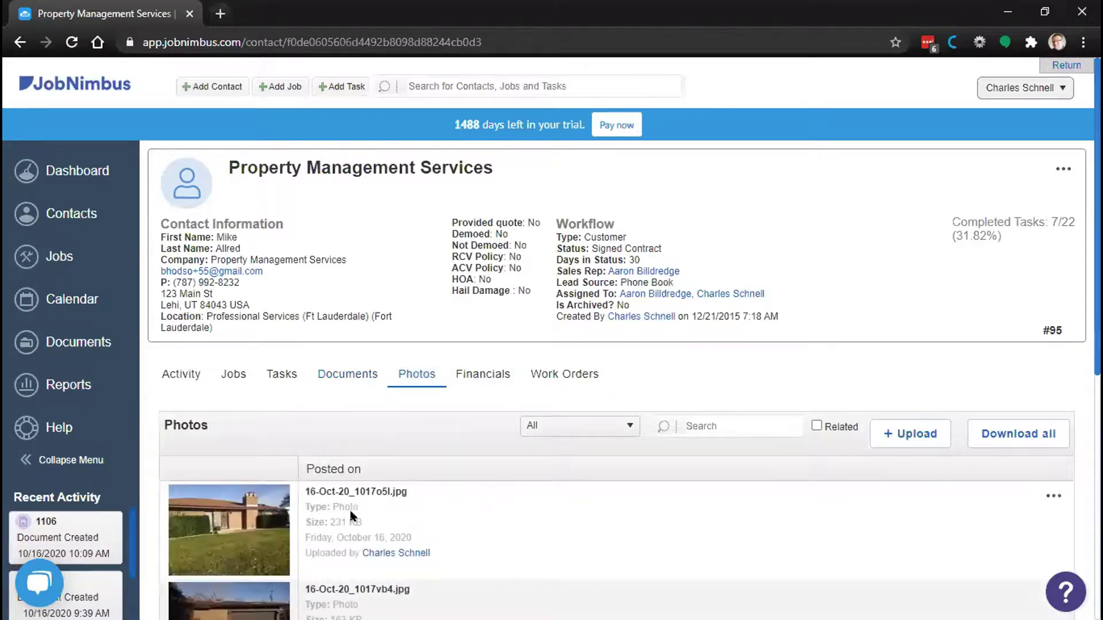
pyautogui.click(1029, 88)
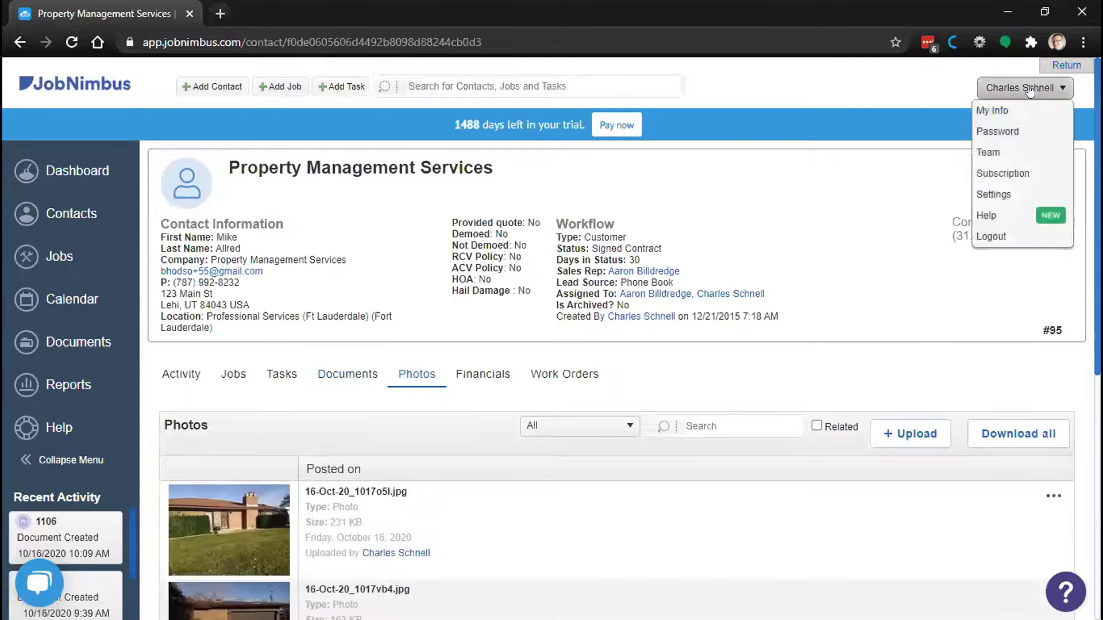
pyautogui.click(996, 194)
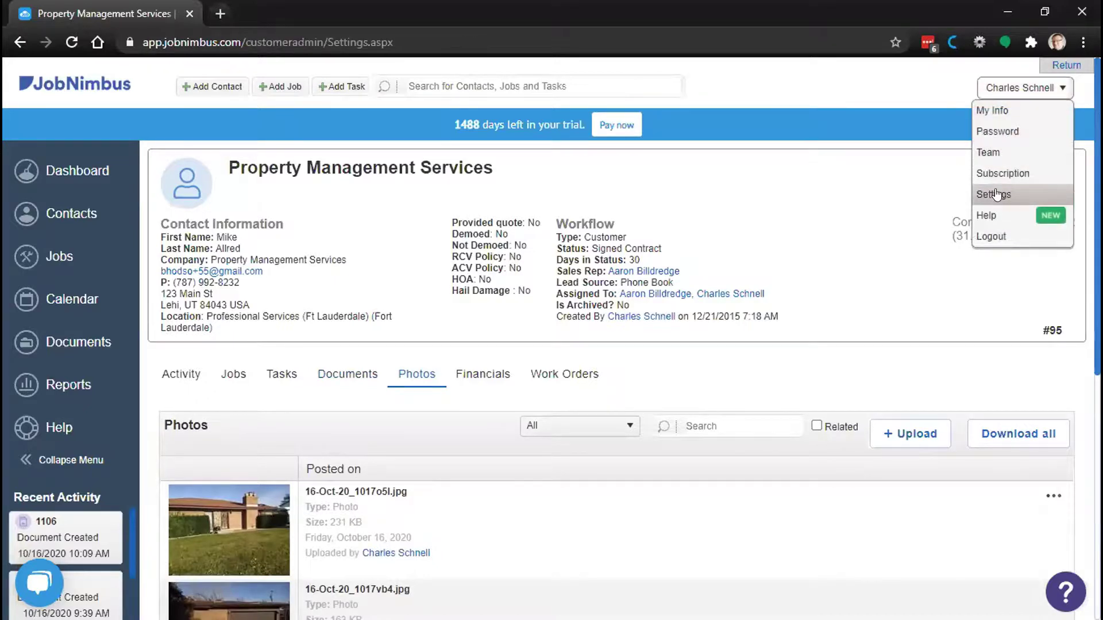
pyautogui.scroll(-1, 1001, 193)
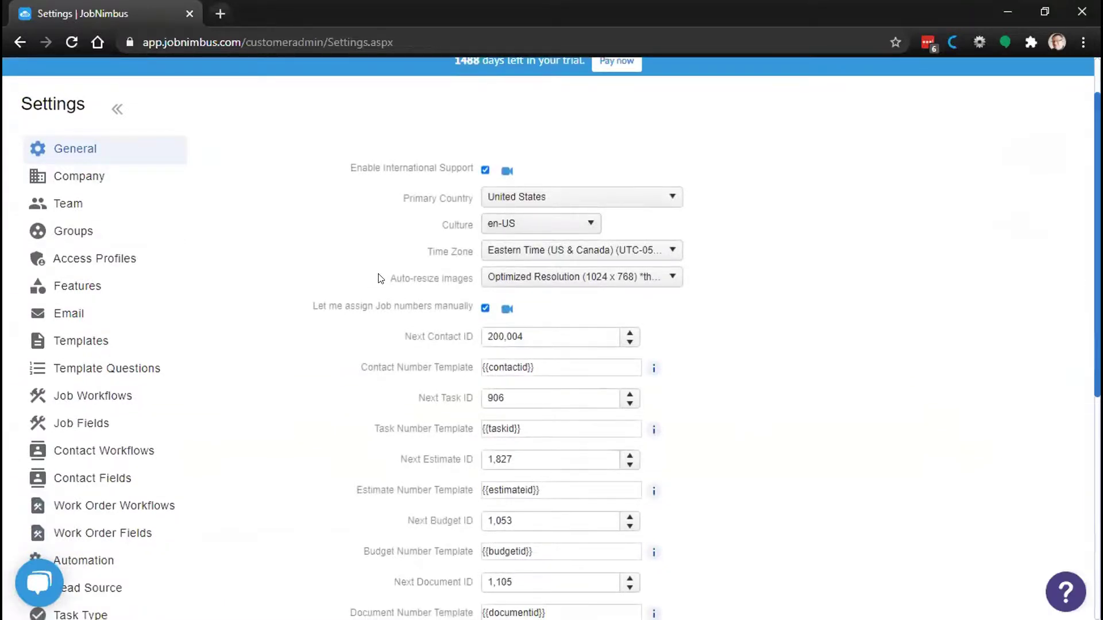
pyautogui.click(668, 279)
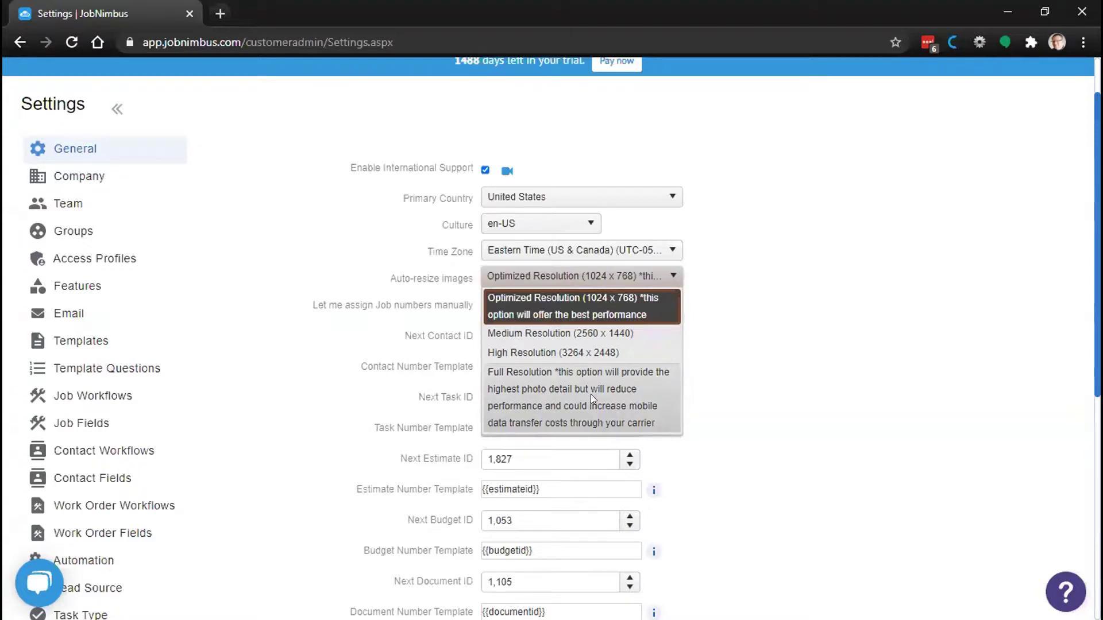
pyautogui.click(872, 264)
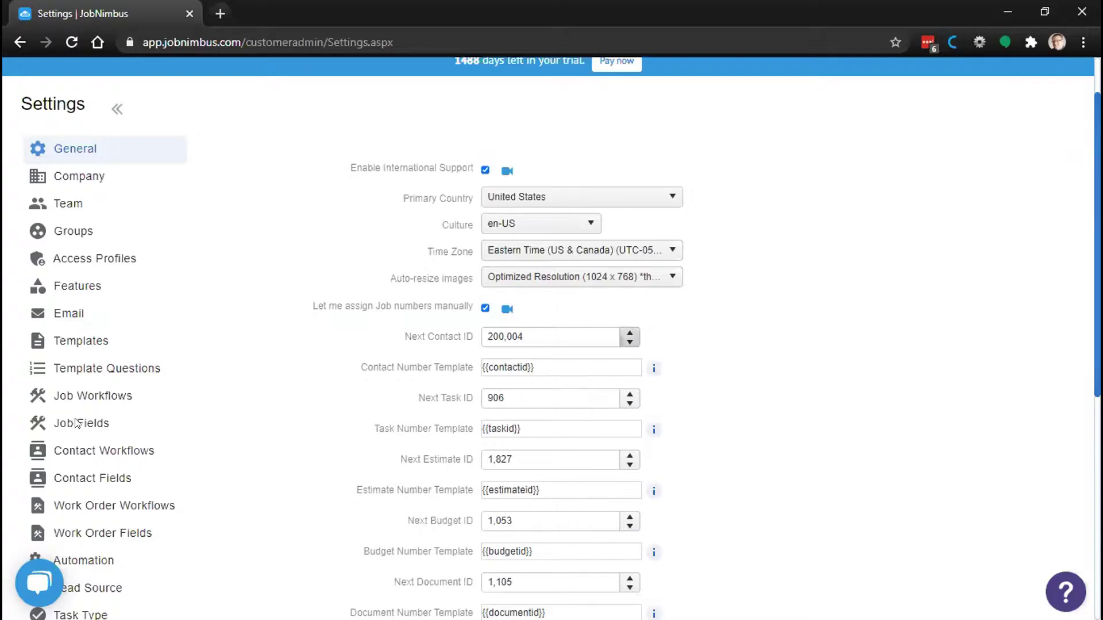
# Step: Review the template types that can be added, and inspect the email template "We Look Forward to Working with You!" without changing it
pyautogui.click(101, 342)
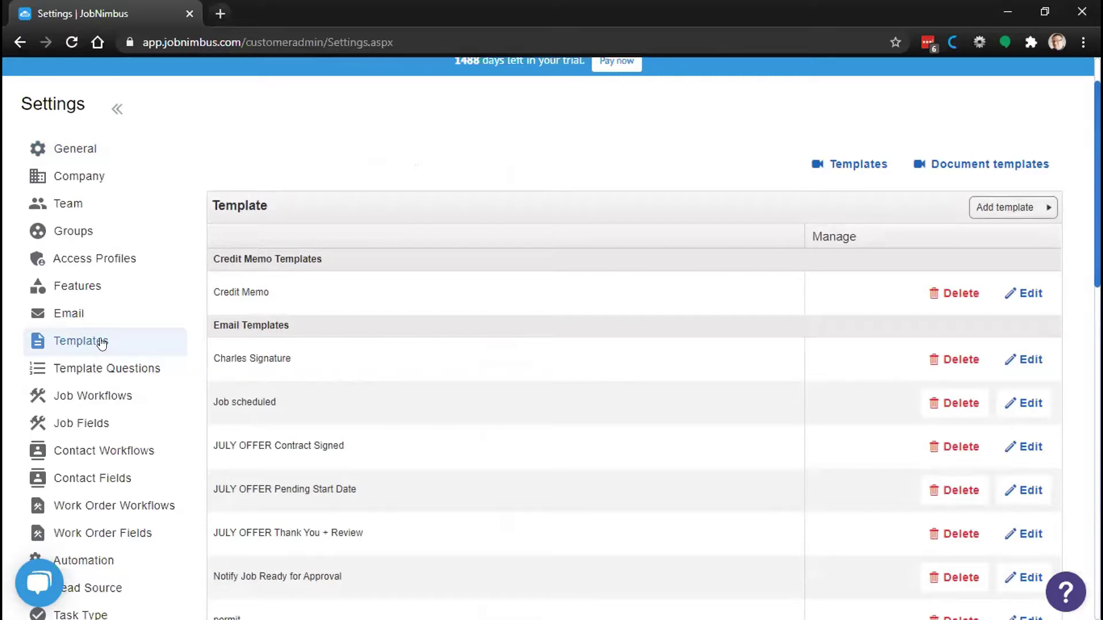
pyautogui.click(1019, 213)
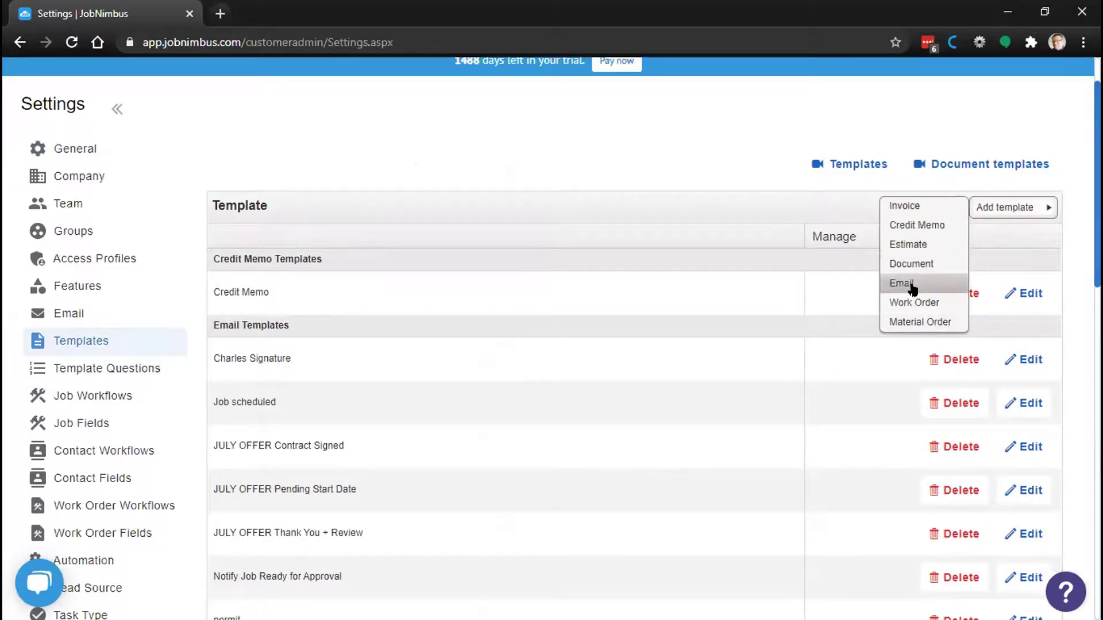
pyautogui.scroll(-5, 450, 389)
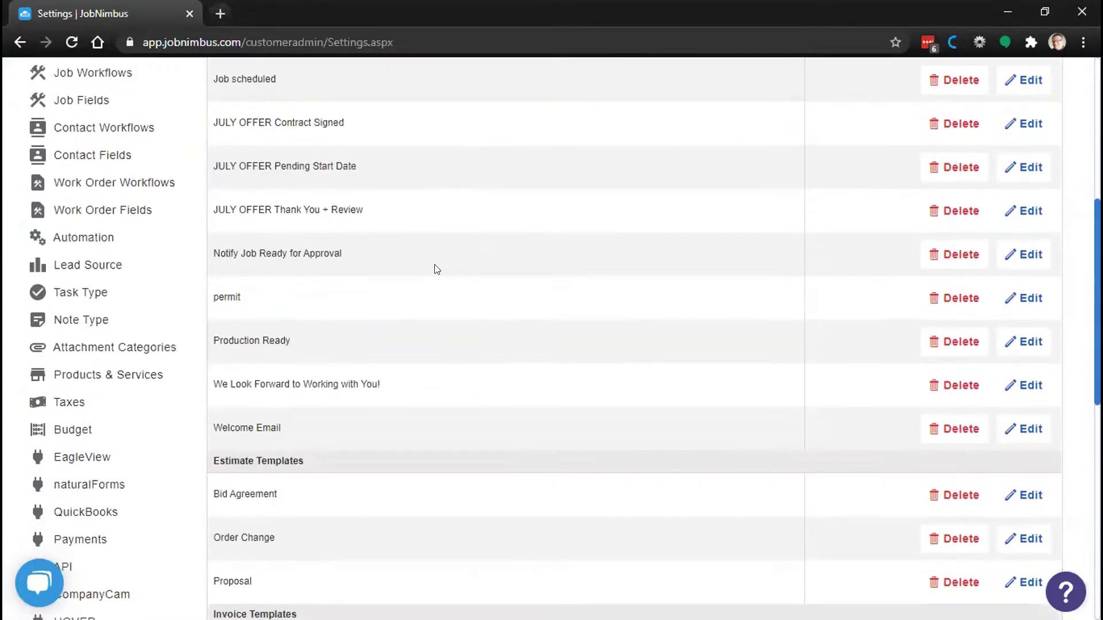
pyautogui.scroll(3, 437, 269)
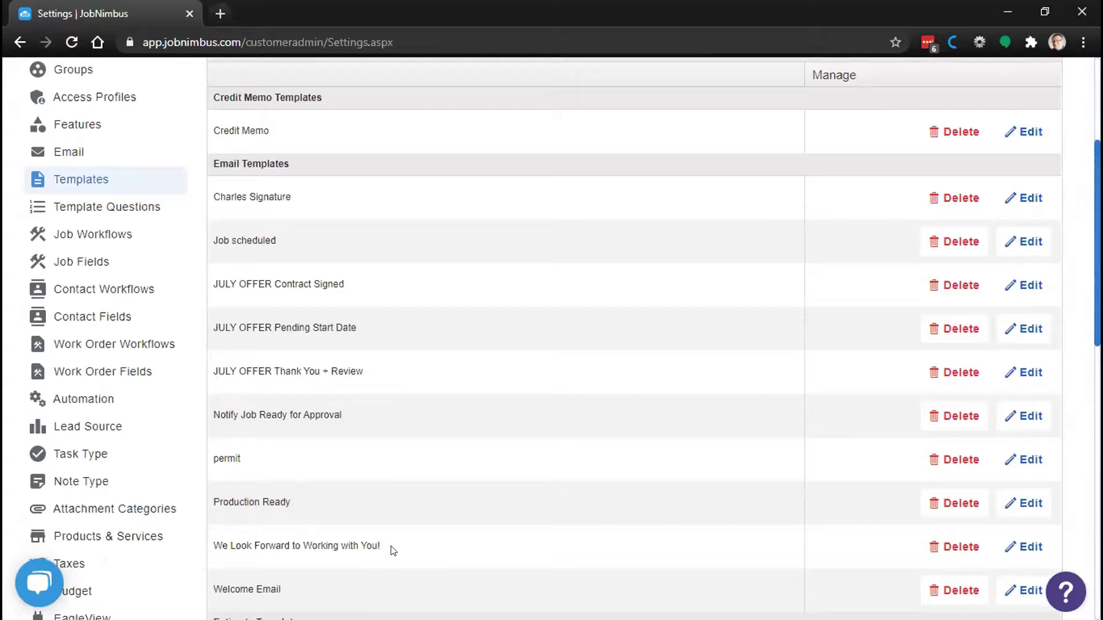
pyautogui.click(1029, 547)
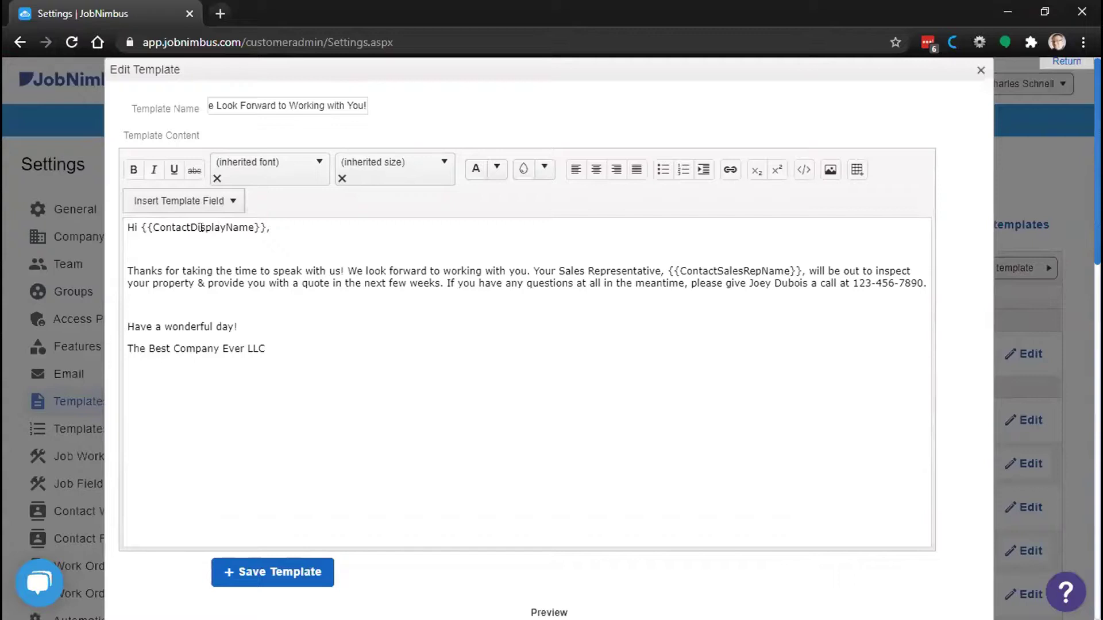
pyautogui.click(976, 76)
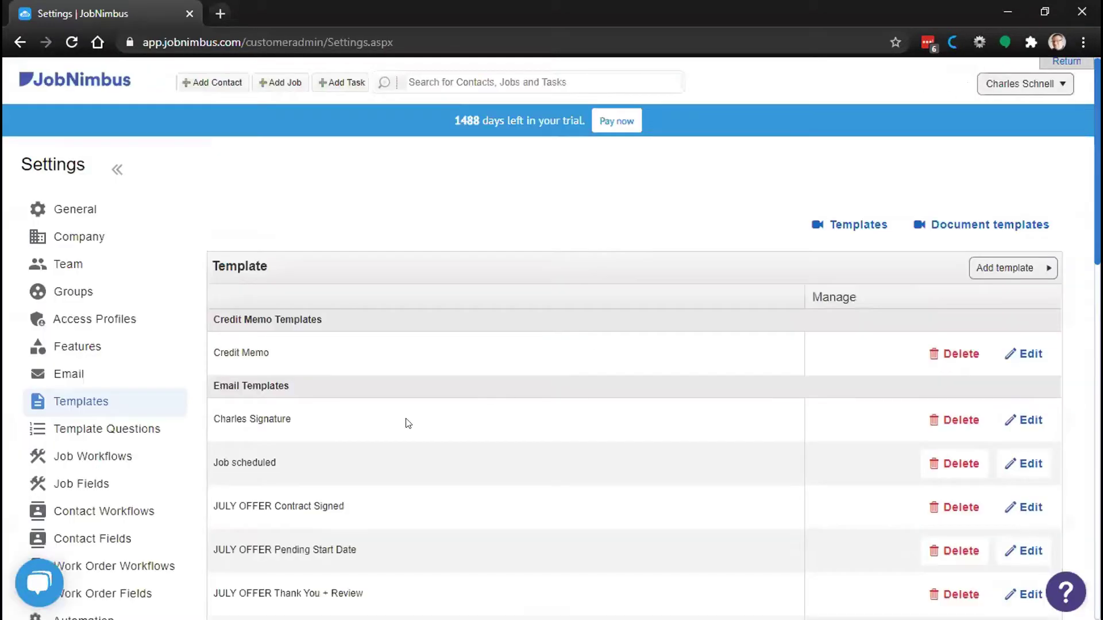
# Step: Look through the estimate, invoice, material order, document and work order templates in the settings
pyautogui.scroll(-11, 393, 425)
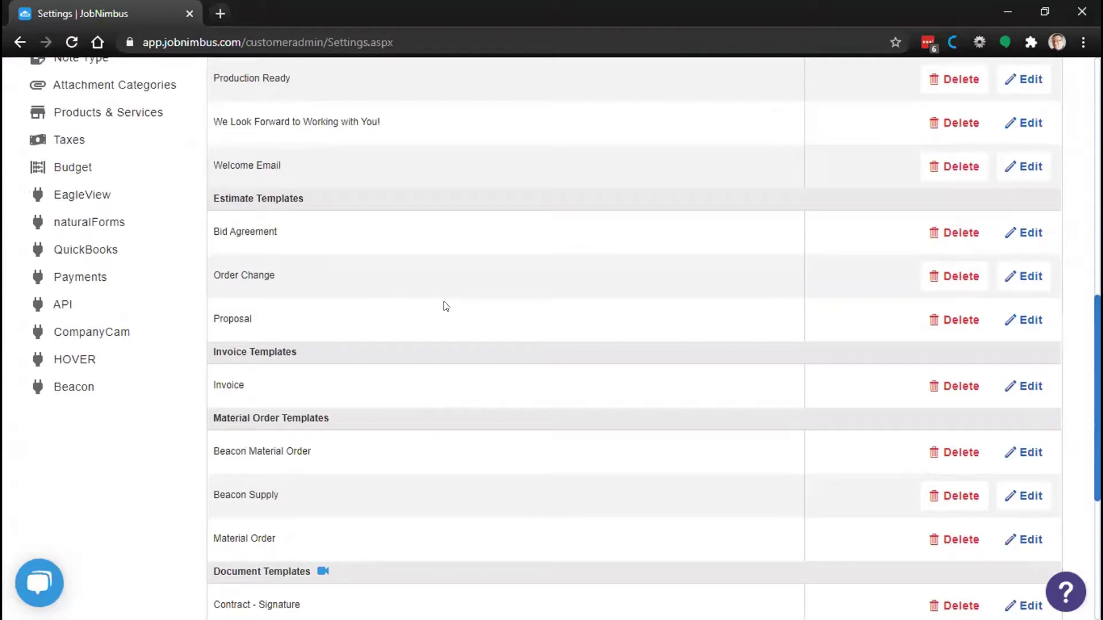
pyautogui.scroll(-5, 423, 487)
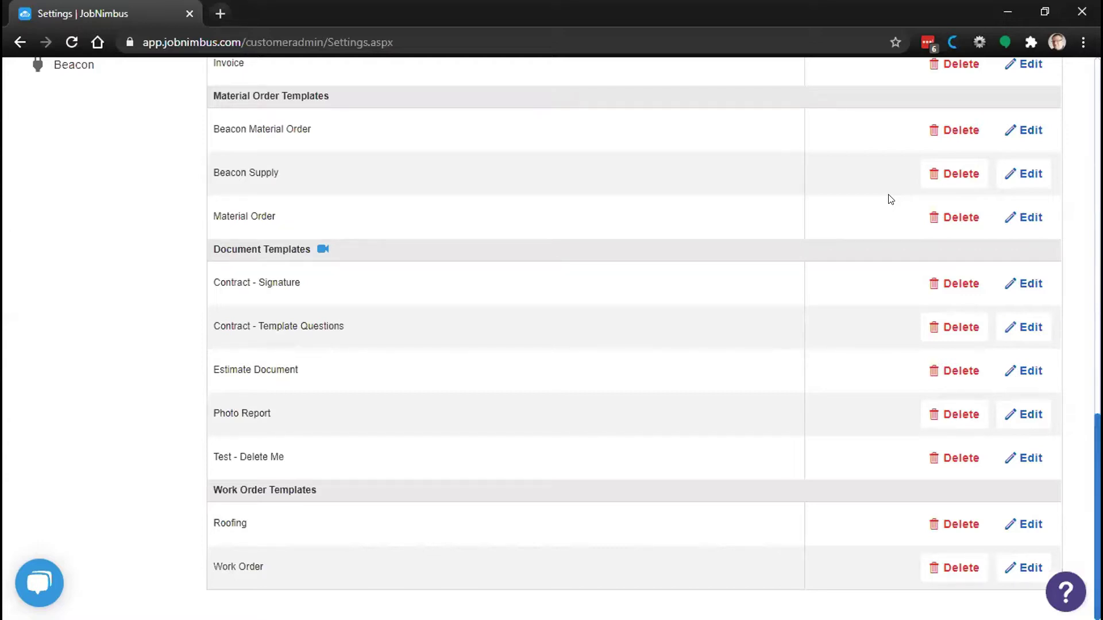
pyautogui.scroll(3, 666, 202)
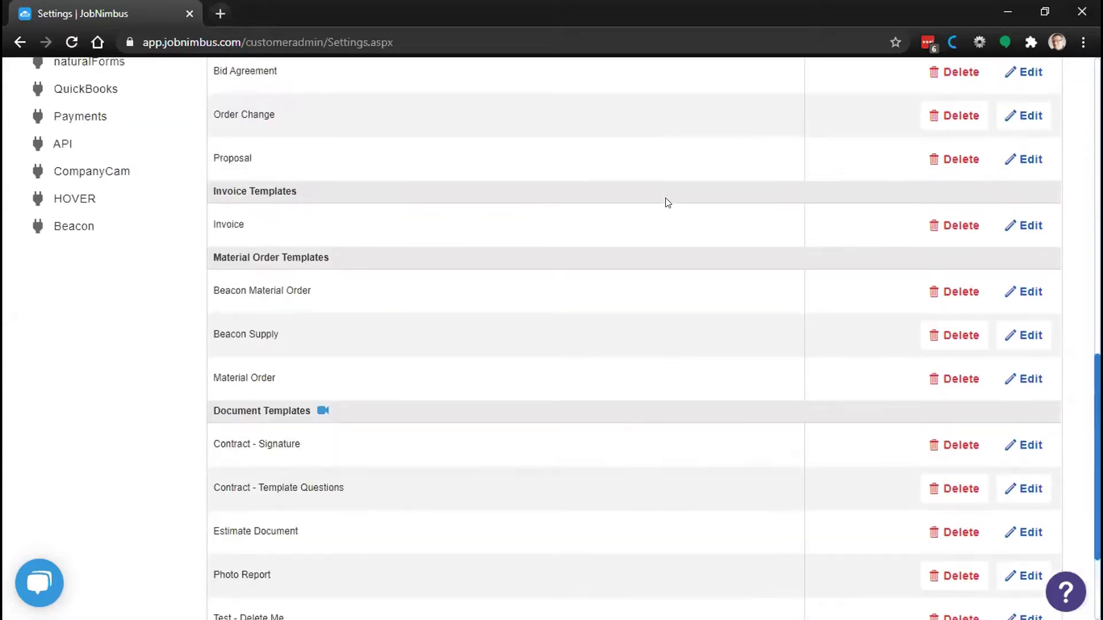
pyautogui.scroll(14, 666, 203)
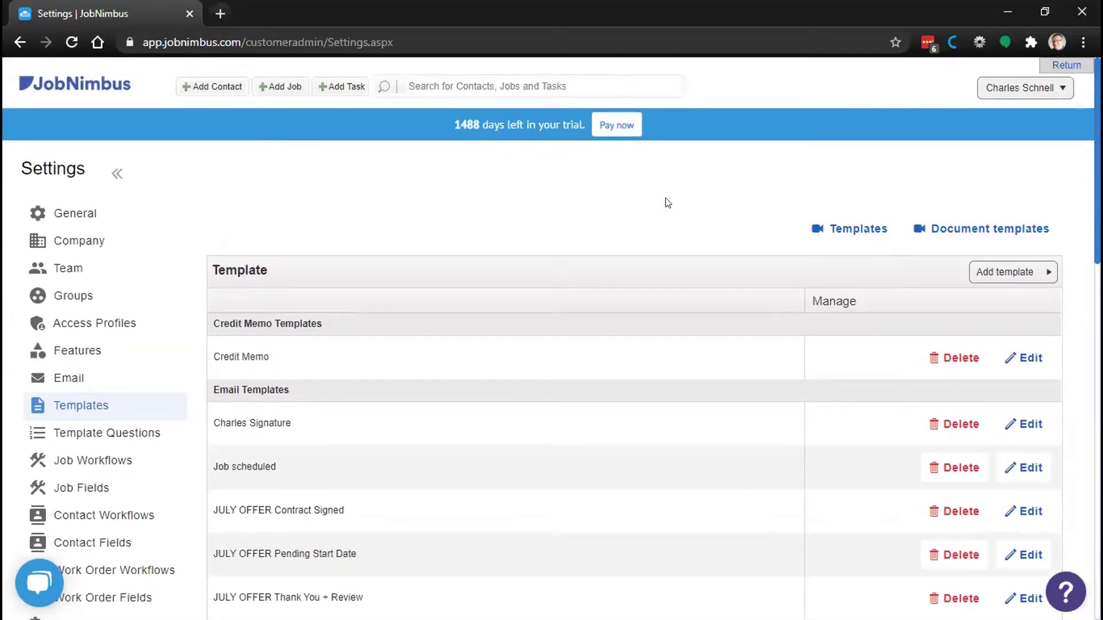
# Step: Open the JobNimbus Features settings and examine the Company Documents feature
pyautogui.click(86, 359)
pyautogui.scroll(-1, 414, 402)
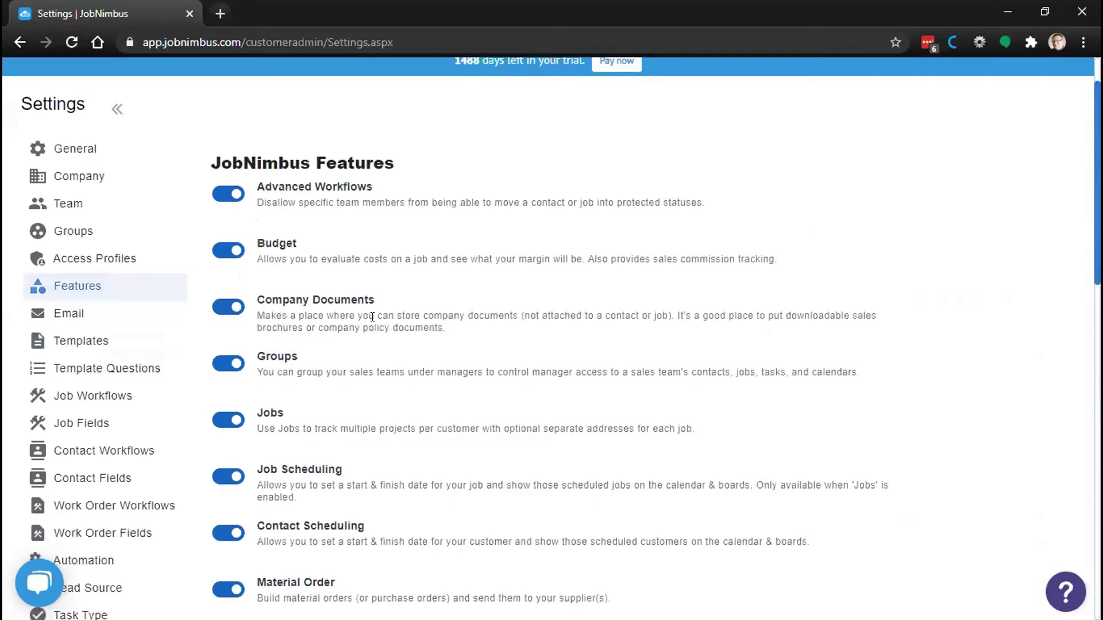
pyautogui.scroll(1, 373, 317)
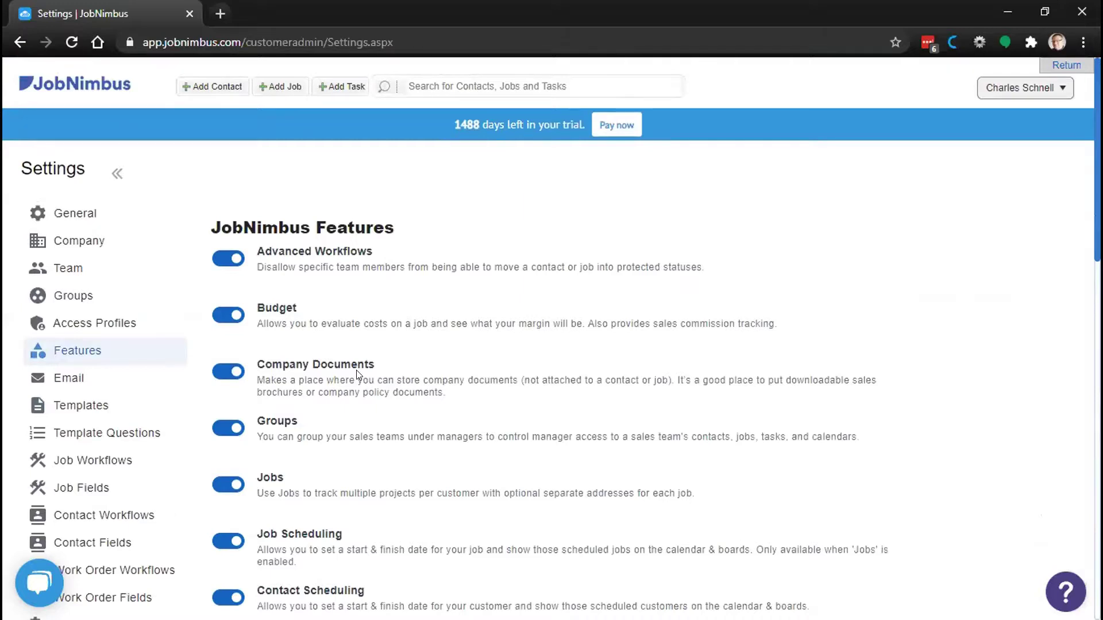
# Step: Leave the settings and examine the files listed in the company Documents area
pyautogui.click(123, 168)
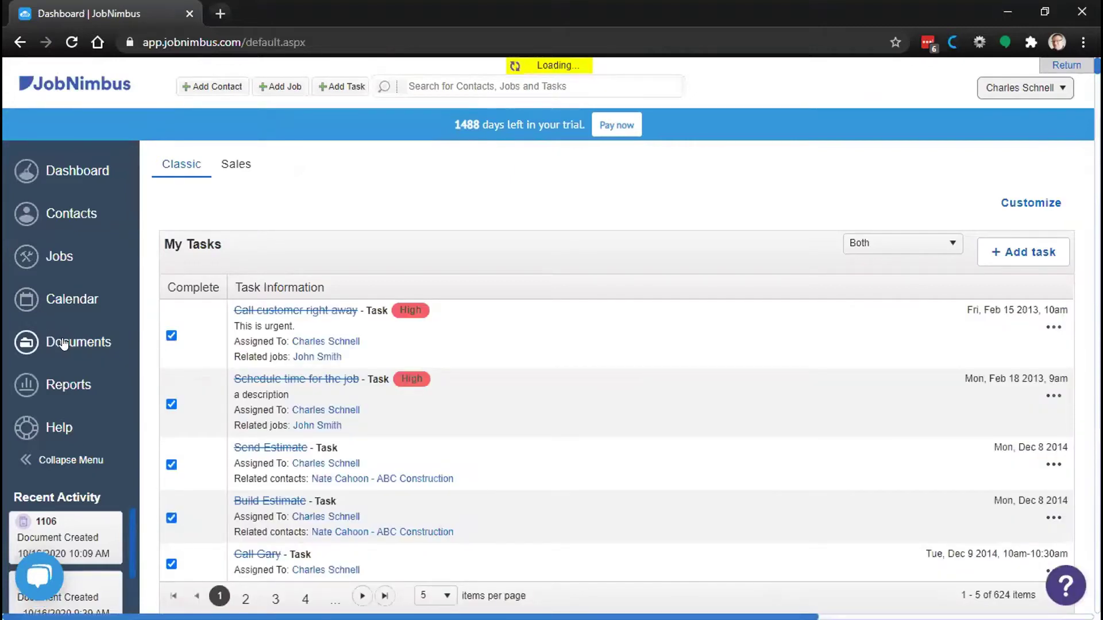
pyautogui.click(63, 343)
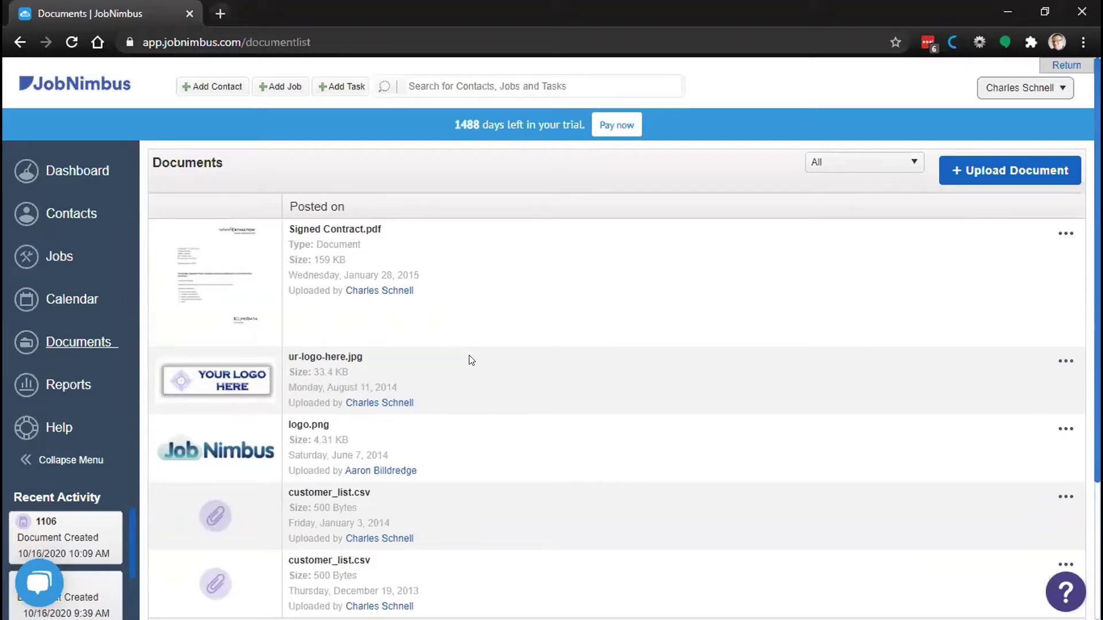
pyautogui.scroll(-3, 530, 392)
pyautogui.scroll(3, 529, 391)
pyautogui.scroll(-3, 521, 423)
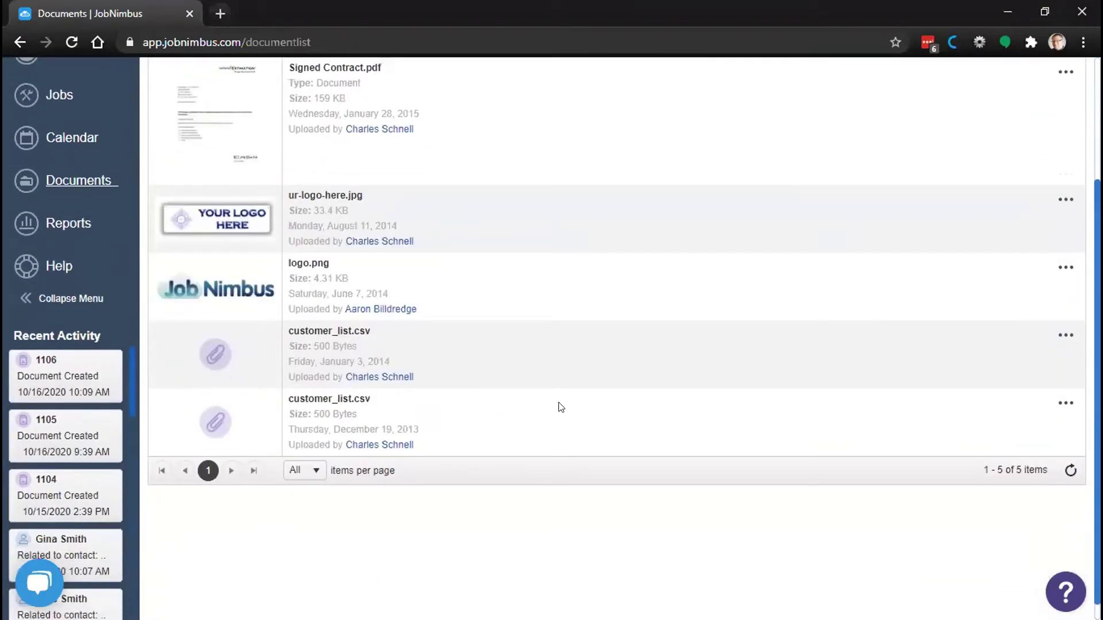
pyautogui.scroll(2, 561, 408)
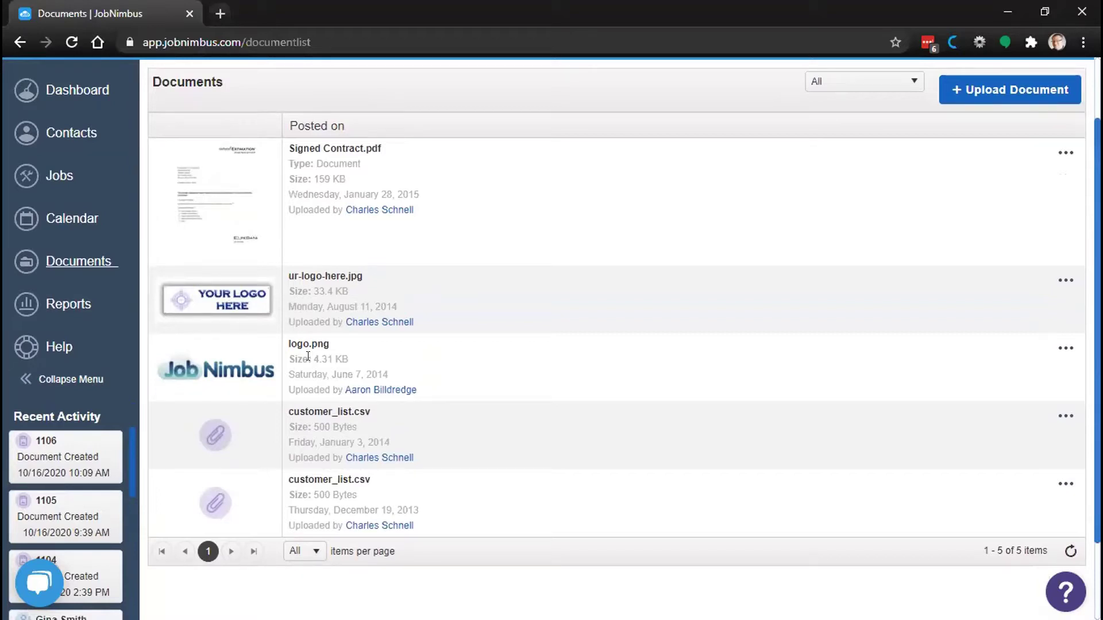
pyautogui.scroll(2, 433, 383)
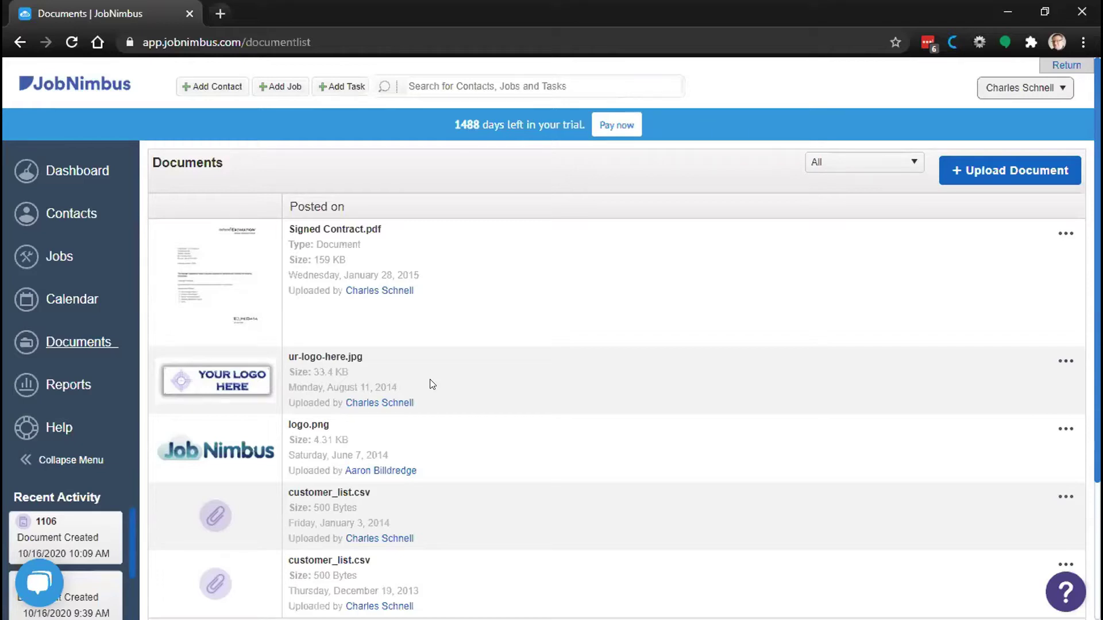
pyautogui.scroll(-3, 432, 384)
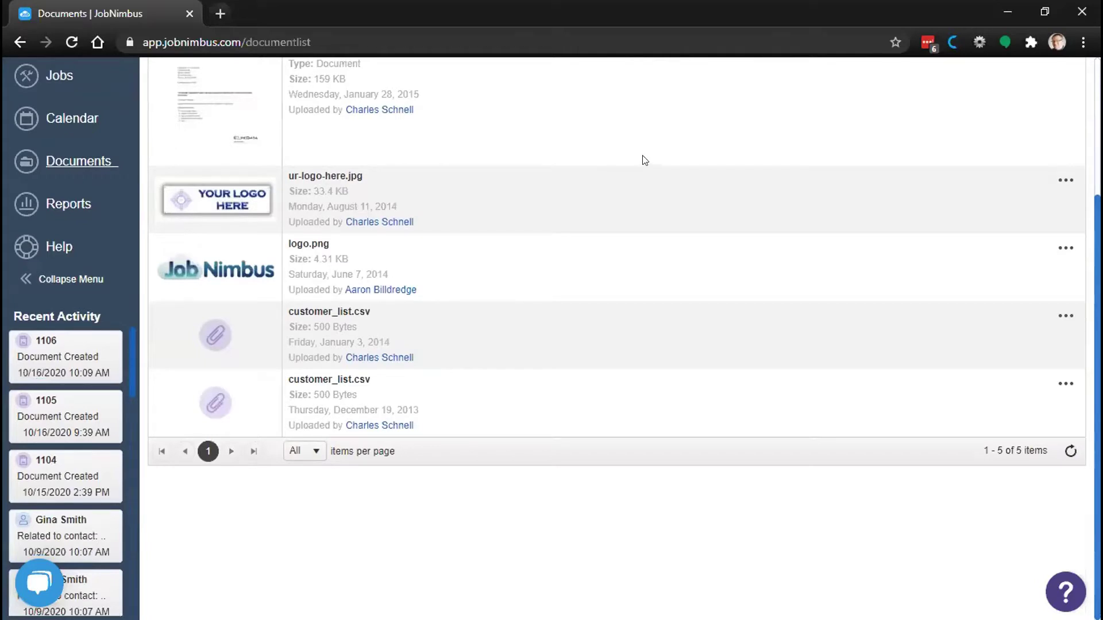
pyautogui.scroll(3, 648, 162)
# Step: Search the records for "pro" and open the Property Management Services contact
pyautogui.click(505, 85)
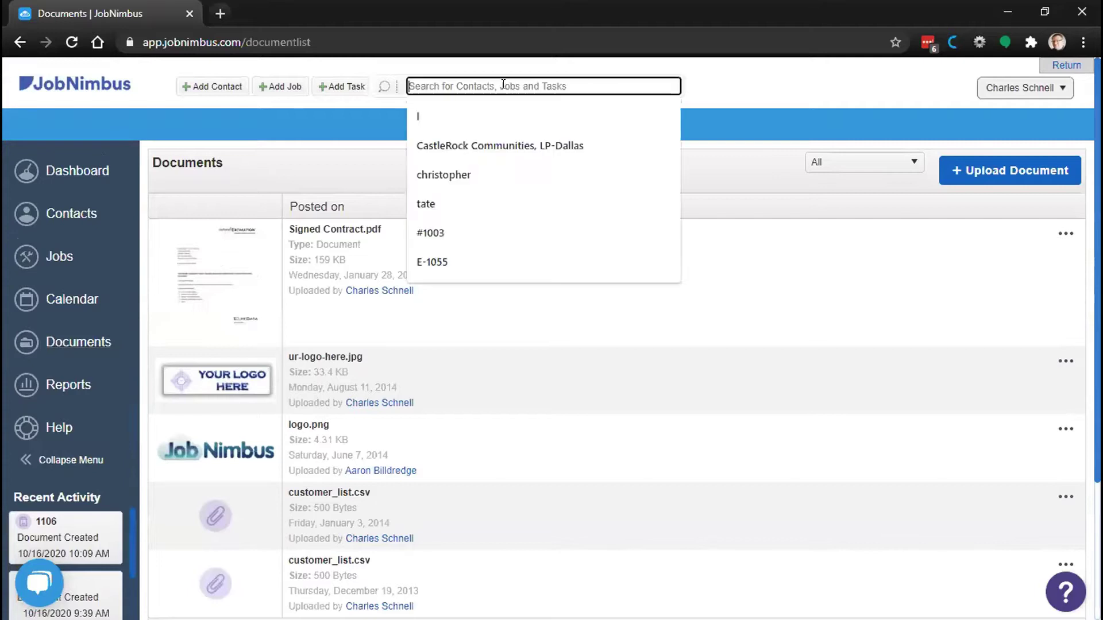
pyautogui.write('pro')
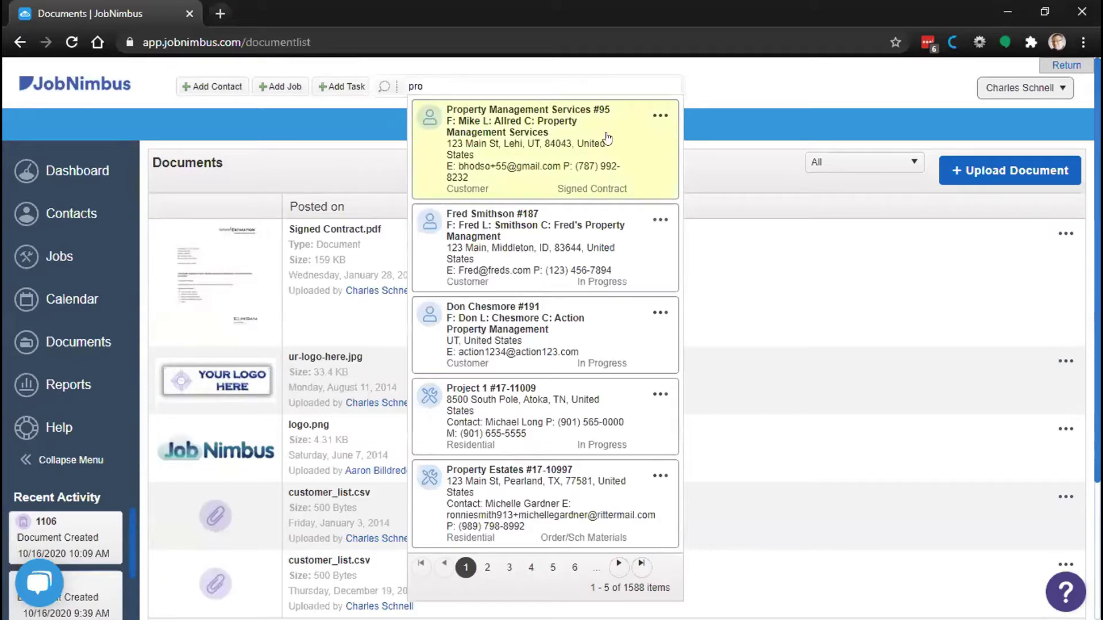
pyautogui.click(607, 135)
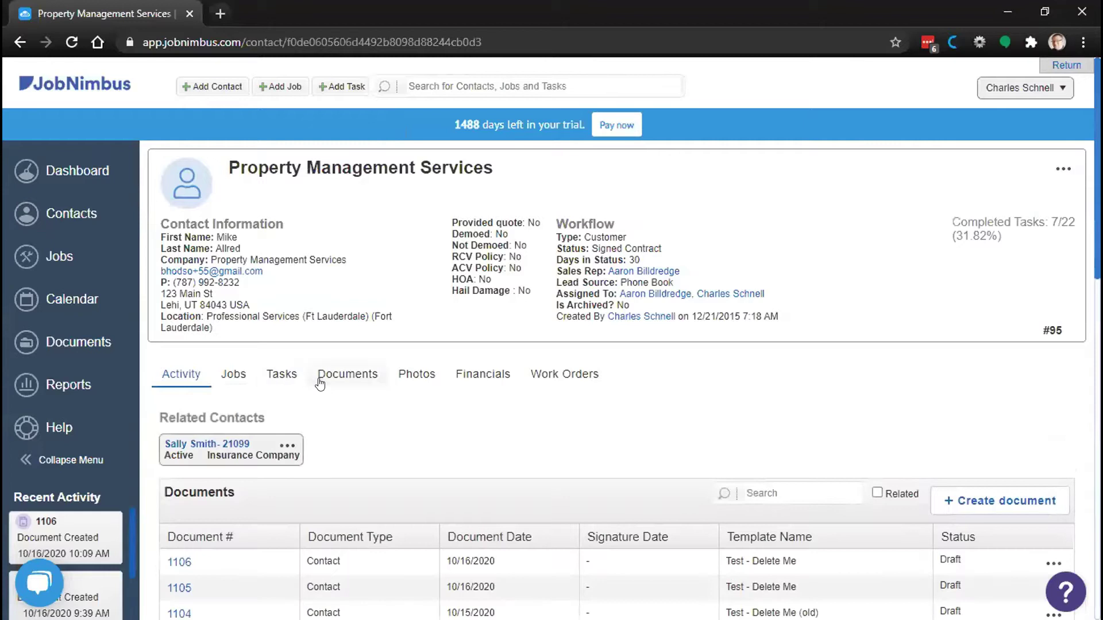
# Step: Delete 16-Oct-20_1017vb4.jpg from the contact's photos and confirm the deletion
pyautogui.click(410, 375)
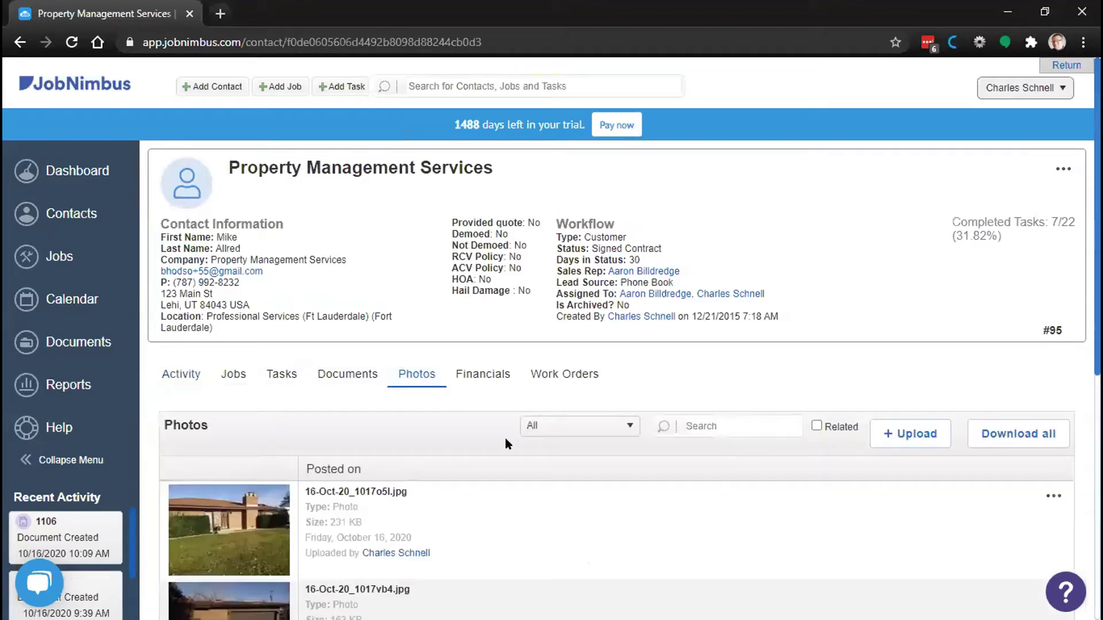
pyautogui.scroll(-5, 479, 426)
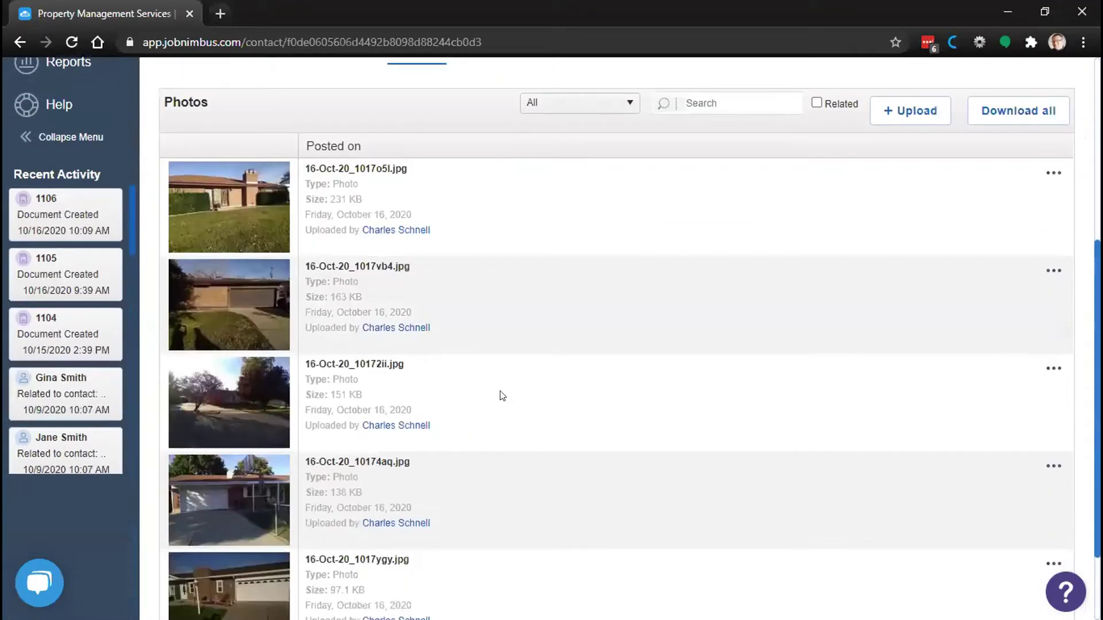
pyautogui.click(1048, 271)
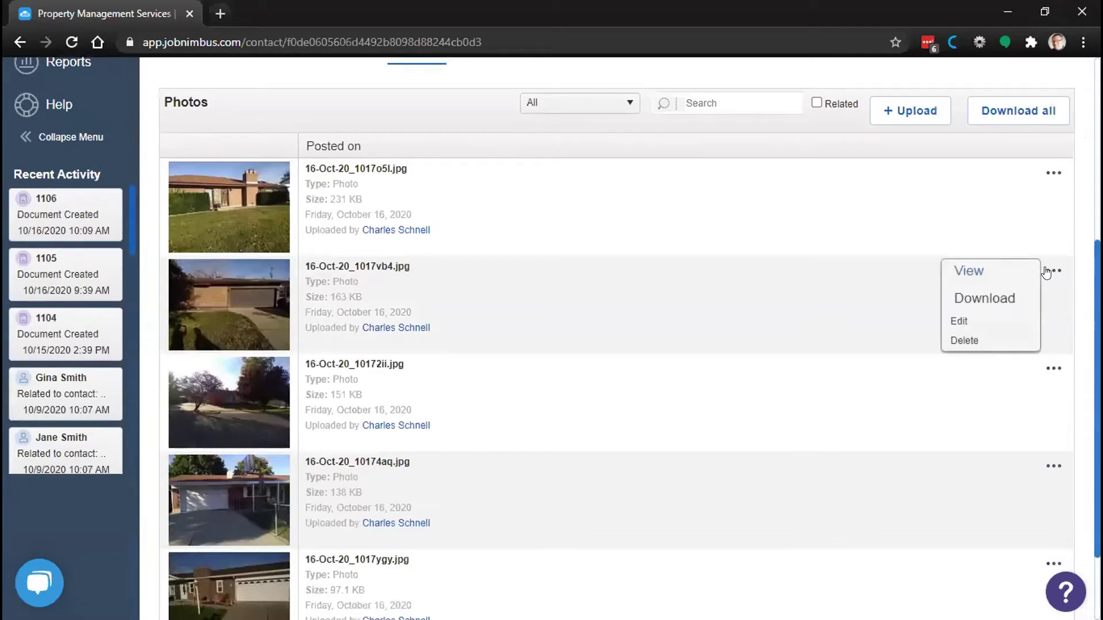
pyautogui.click(969, 343)
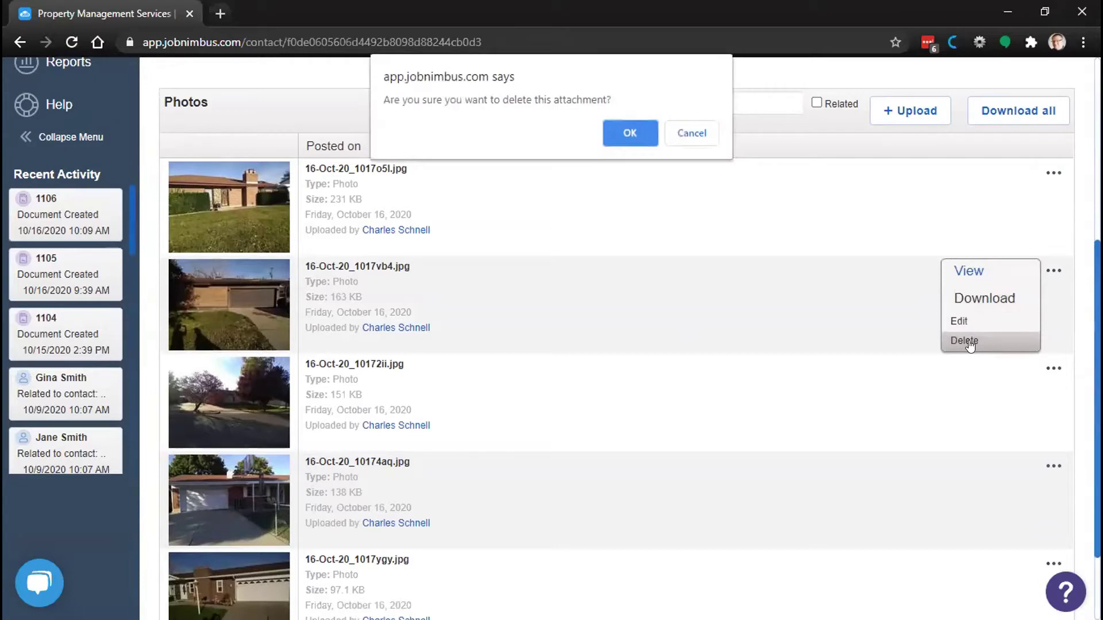
pyautogui.click(627, 134)
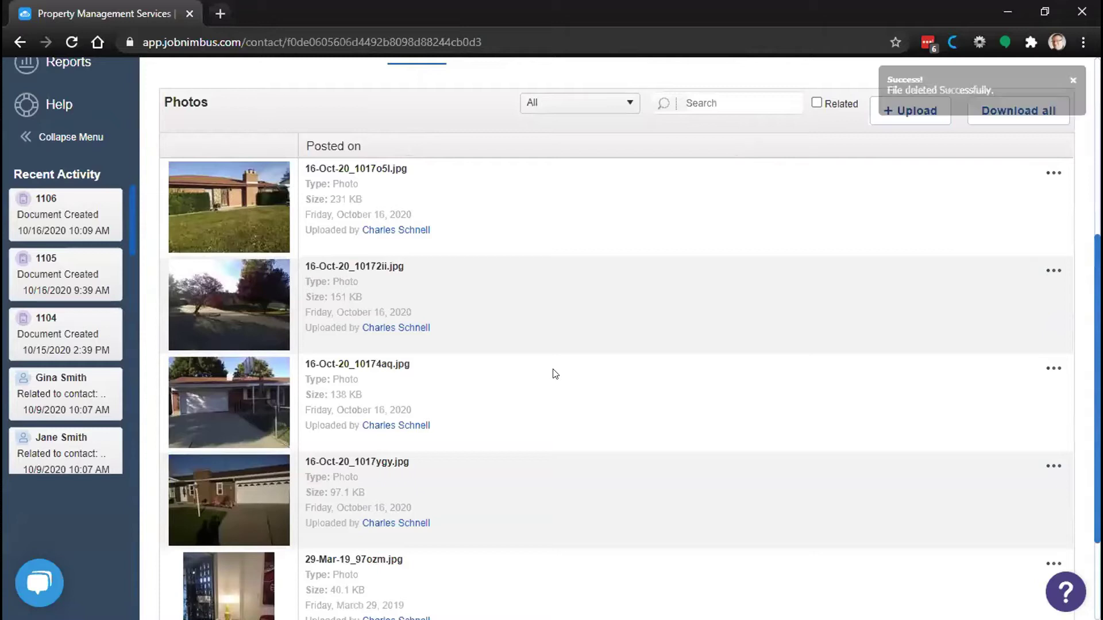
# Step: Review the contact's activity feed, including its notes and automated emails
pyautogui.scroll(6, 561, 371)
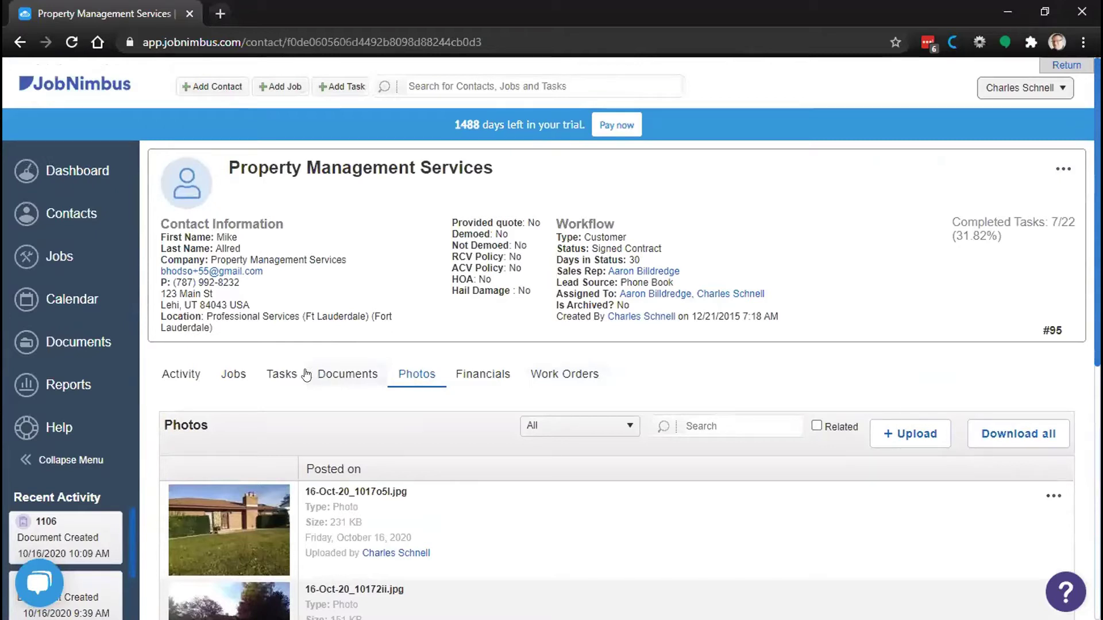
pyautogui.click(183, 375)
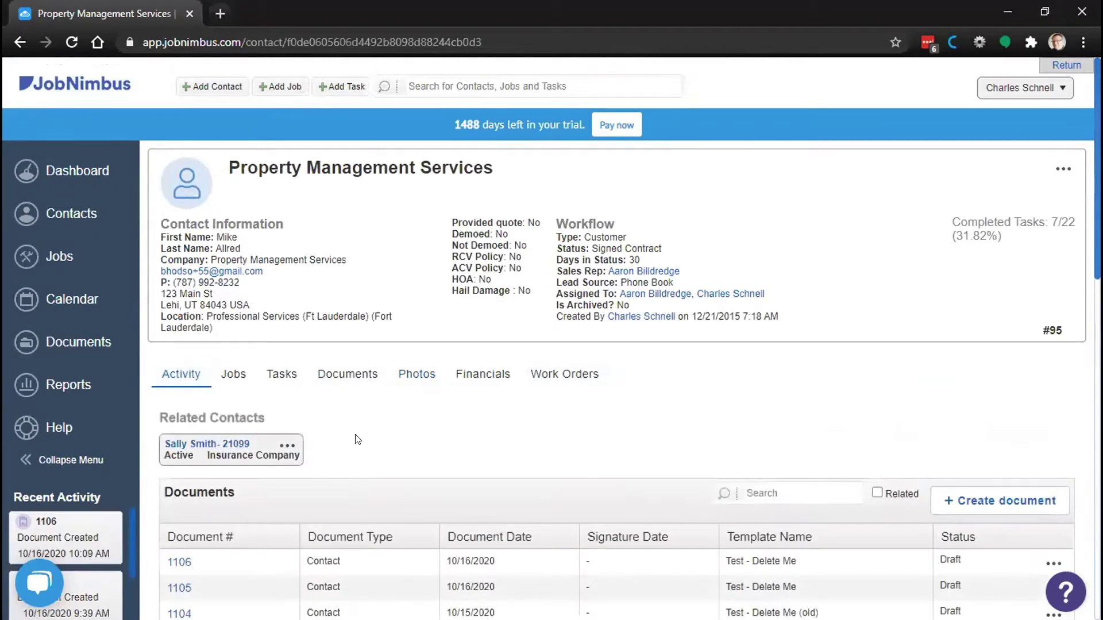
pyautogui.scroll(-8, 464, 432)
pyautogui.scroll(-4, 464, 432)
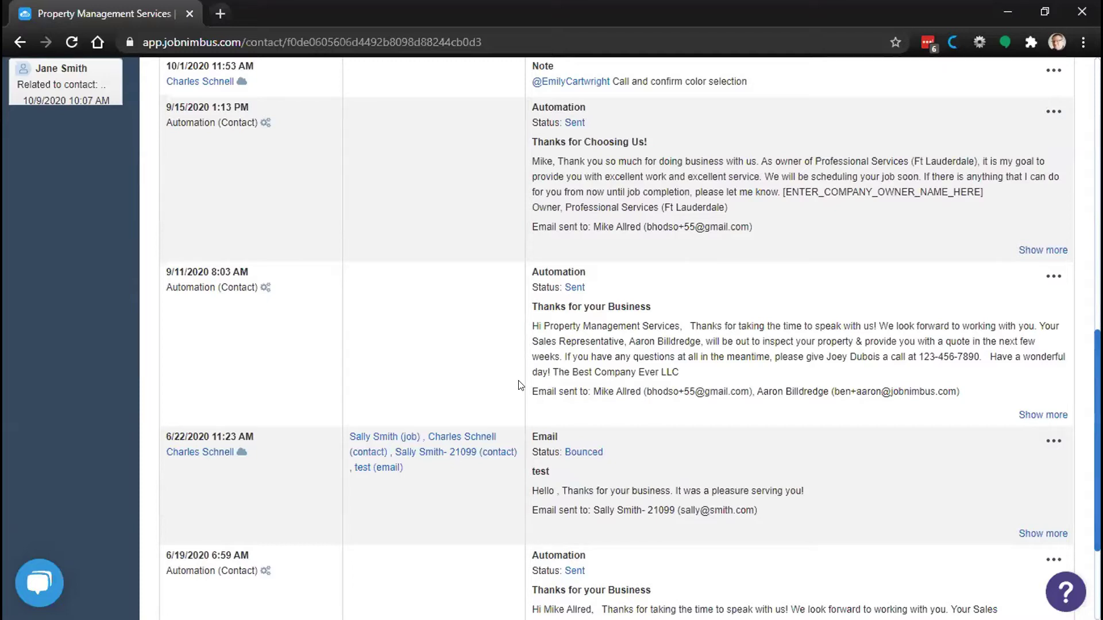
pyautogui.scroll(20, 520, 385)
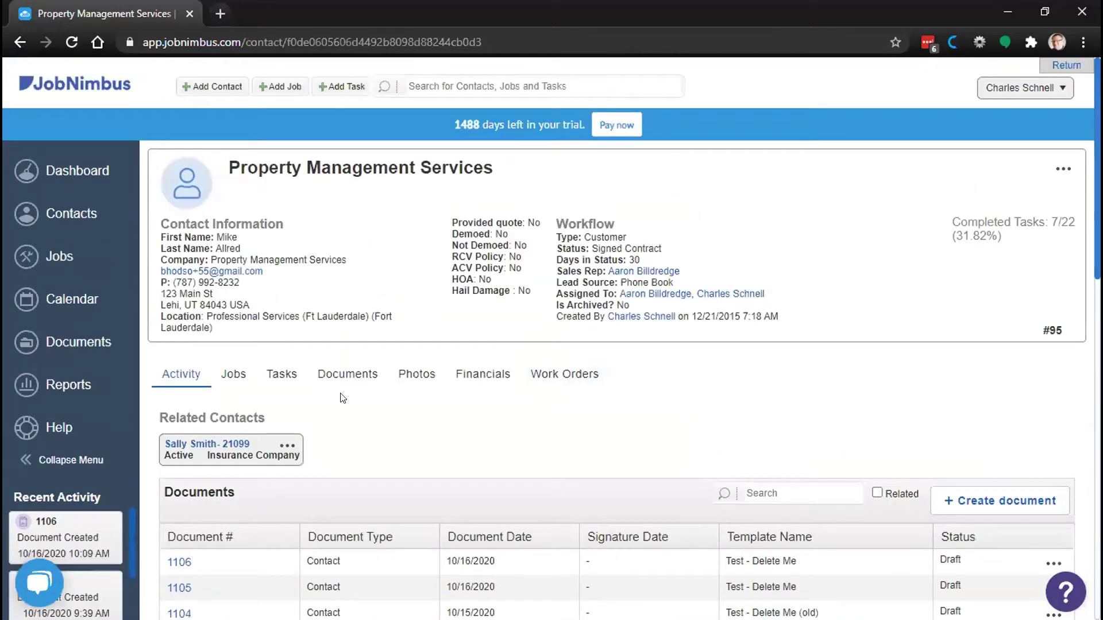
# Step: Look through the contact's attached documents, including the uploaded proposal, generated documents and work order
pyautogui.click(345, 374)
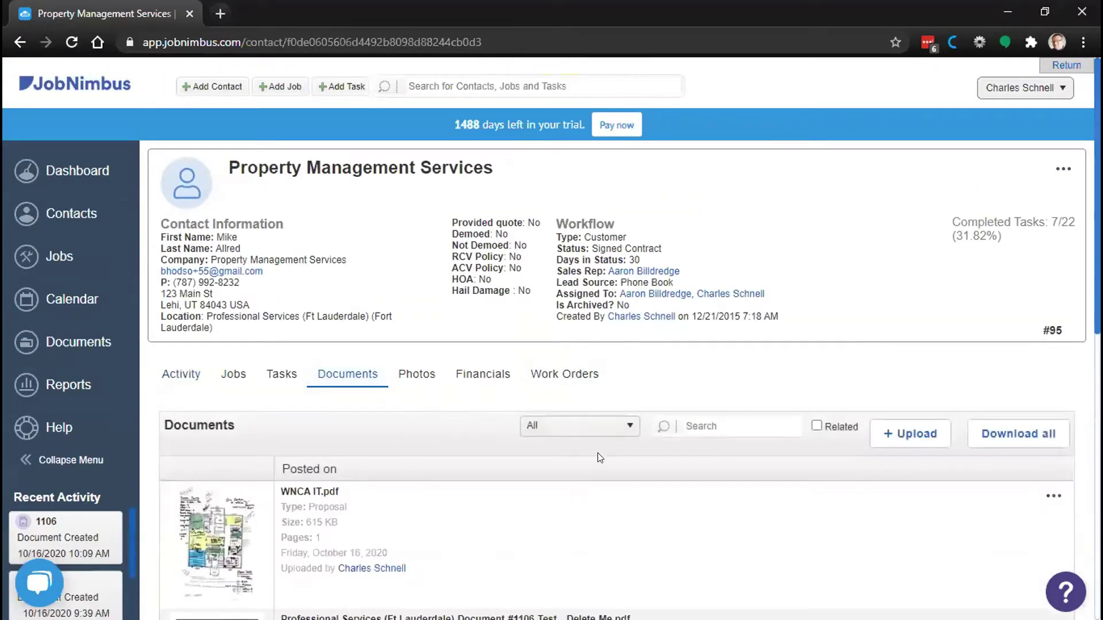
pyautogui.scroll(-4, 568, 483)
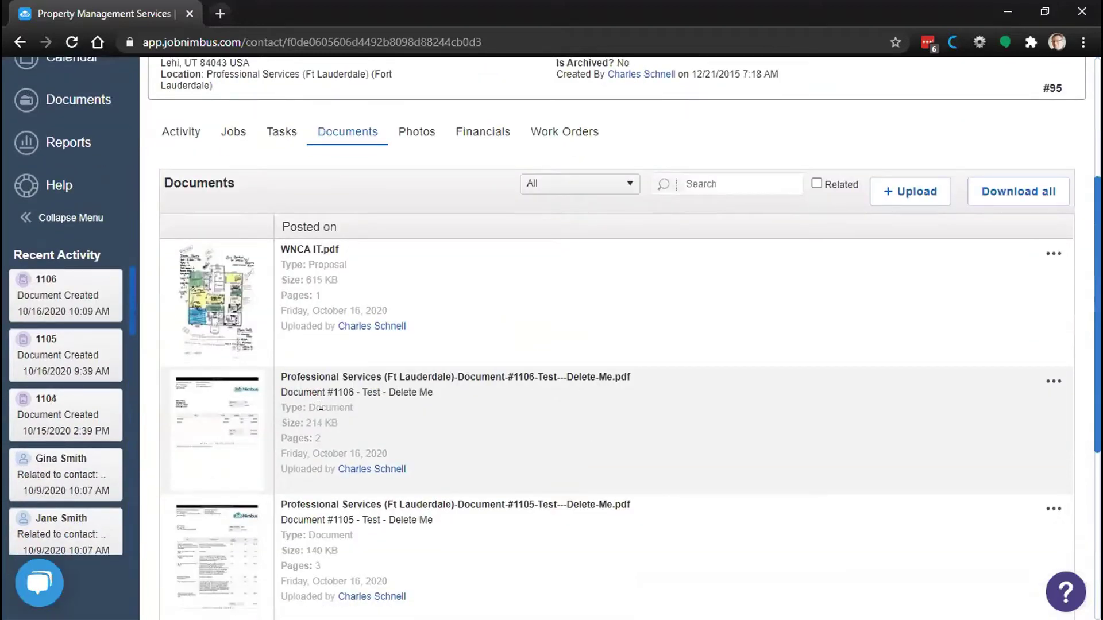
pyautogui.scroll(-6, 465, 447)
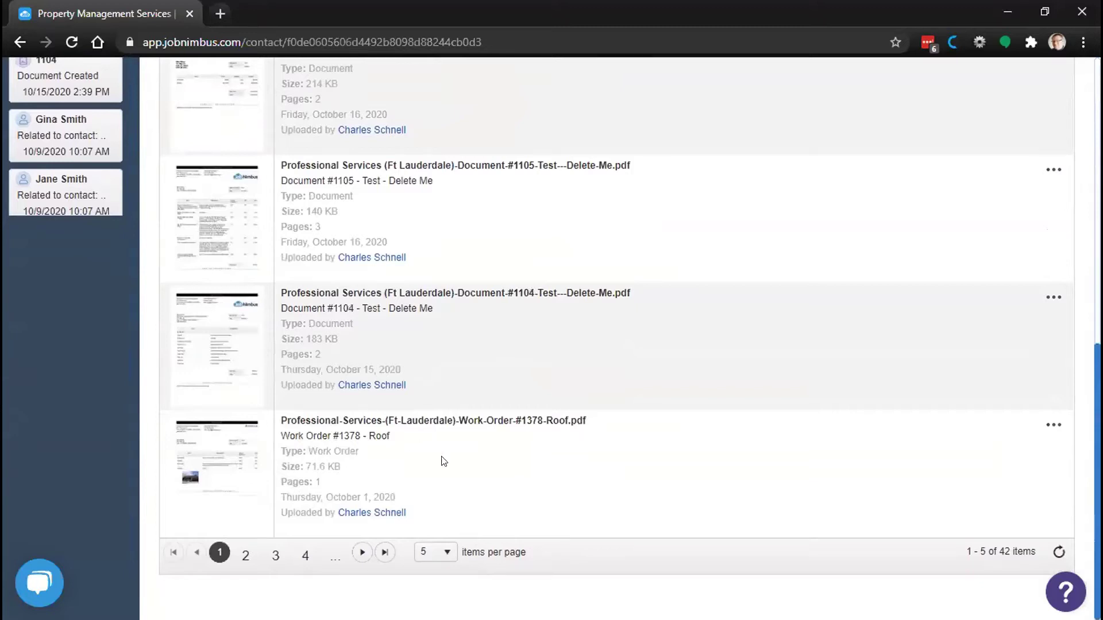
pyautogui.scroll(5, 443, 461)
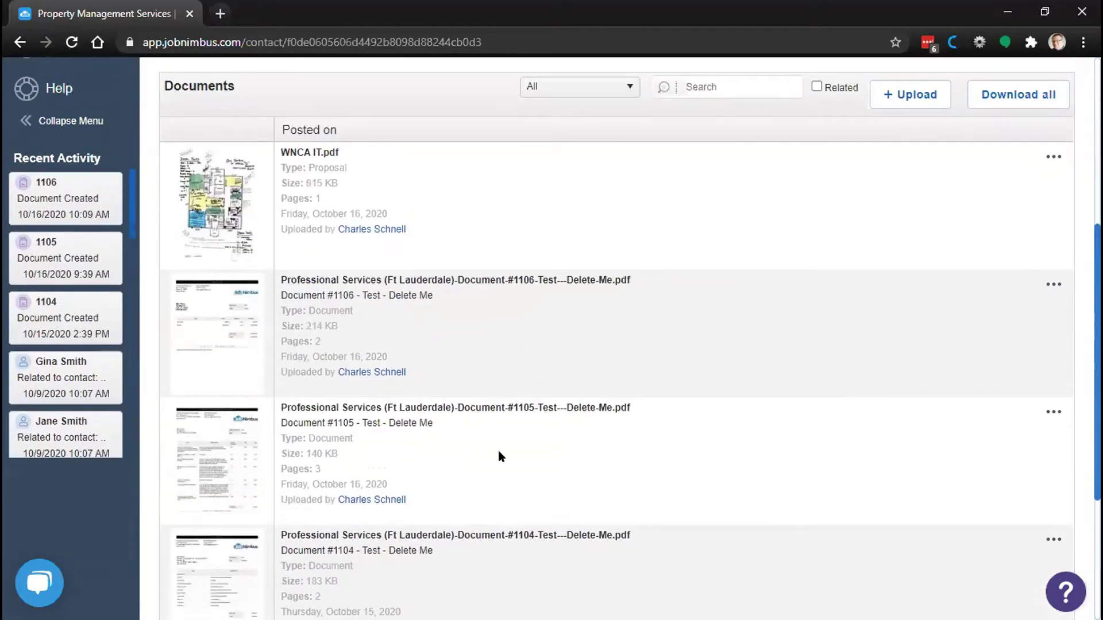
pyautogui.scroll(5, 498, 453)
pyautogui.scroll(-4, 508, 445)
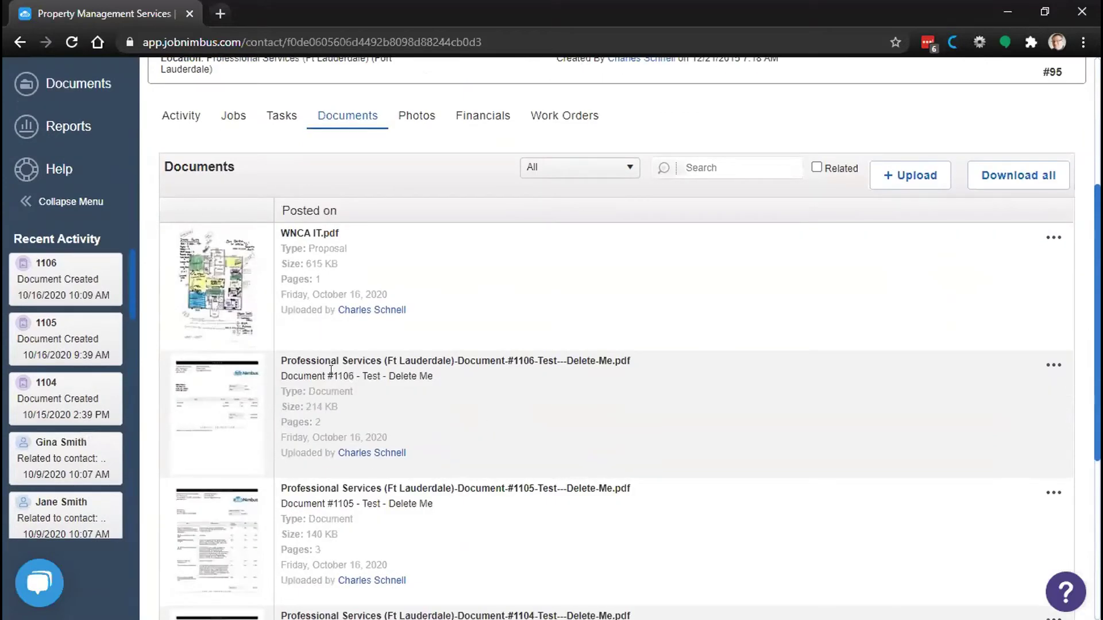
# Step: Return to the contact's activity view and check the available actions for document 1106 without applying any
pyautogui.click(179, 117)
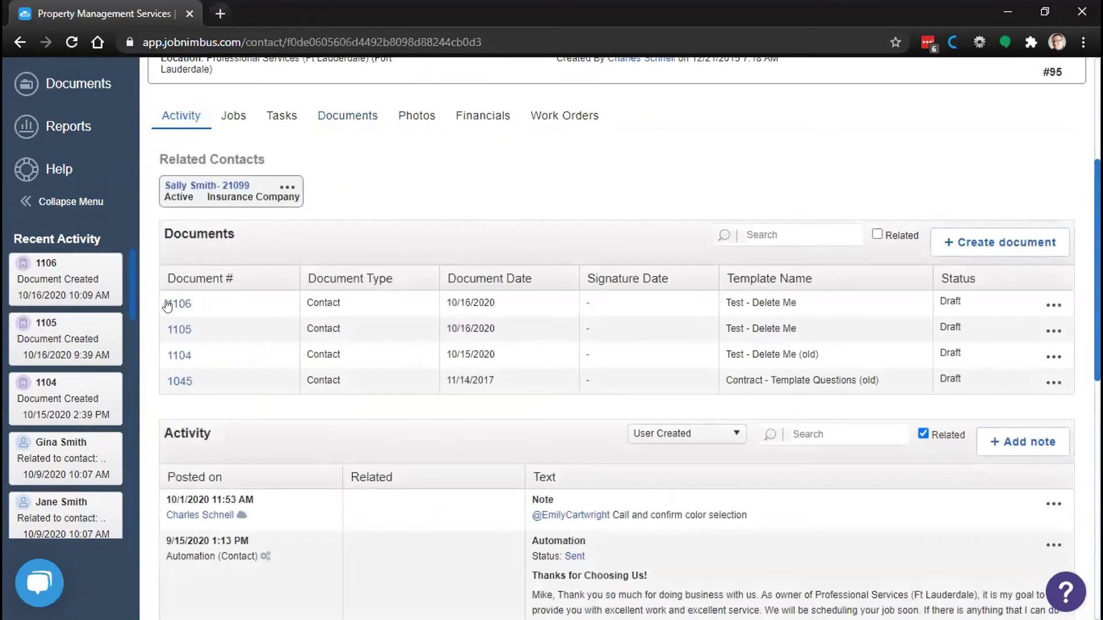
pyautogui.click(1046, 307)
pyautogui.scroll(3, 580, 216)
pyautogui.scroll(2, 606, 232)
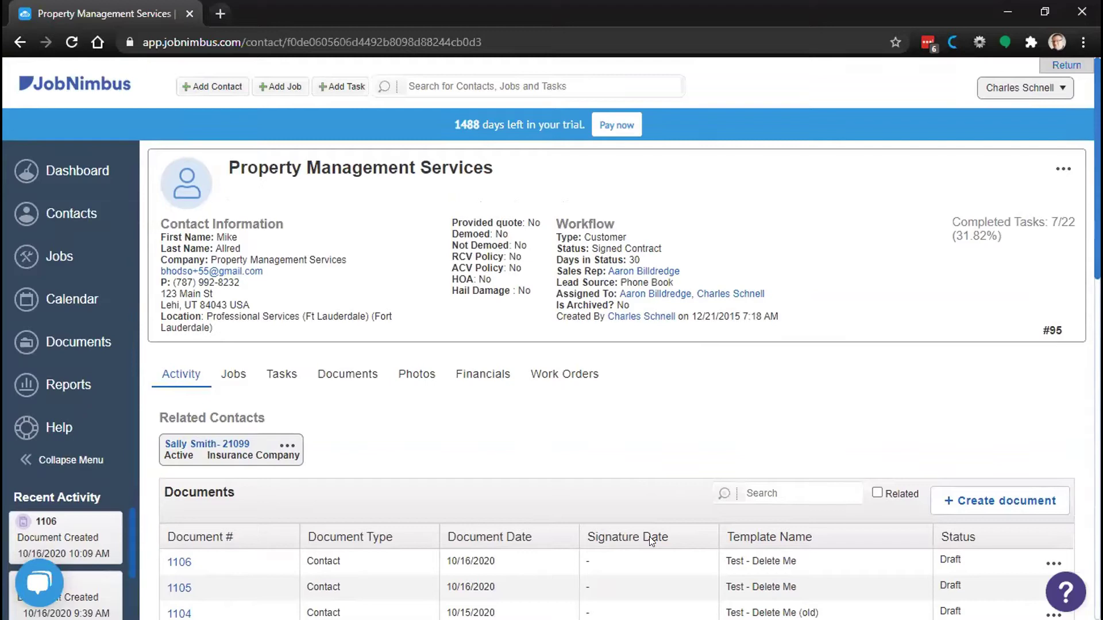
# Step: Switch to the full-screen slide presentation and show the Final Notes slide
pyautogui.hotkey('alt', 'Tab')
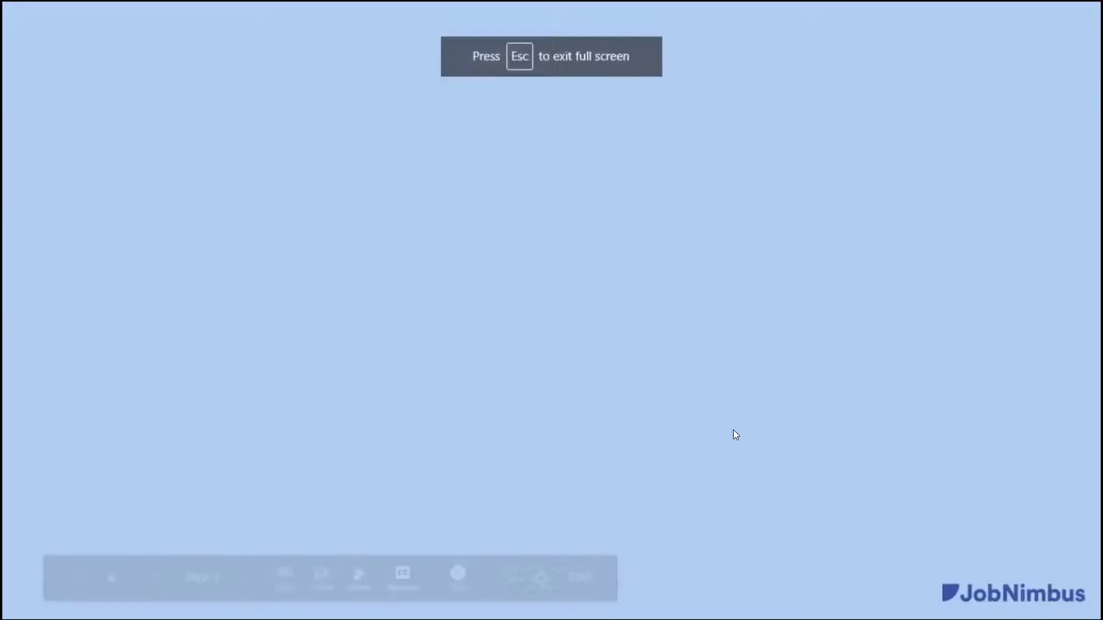
pyautogui.click(666, 382)
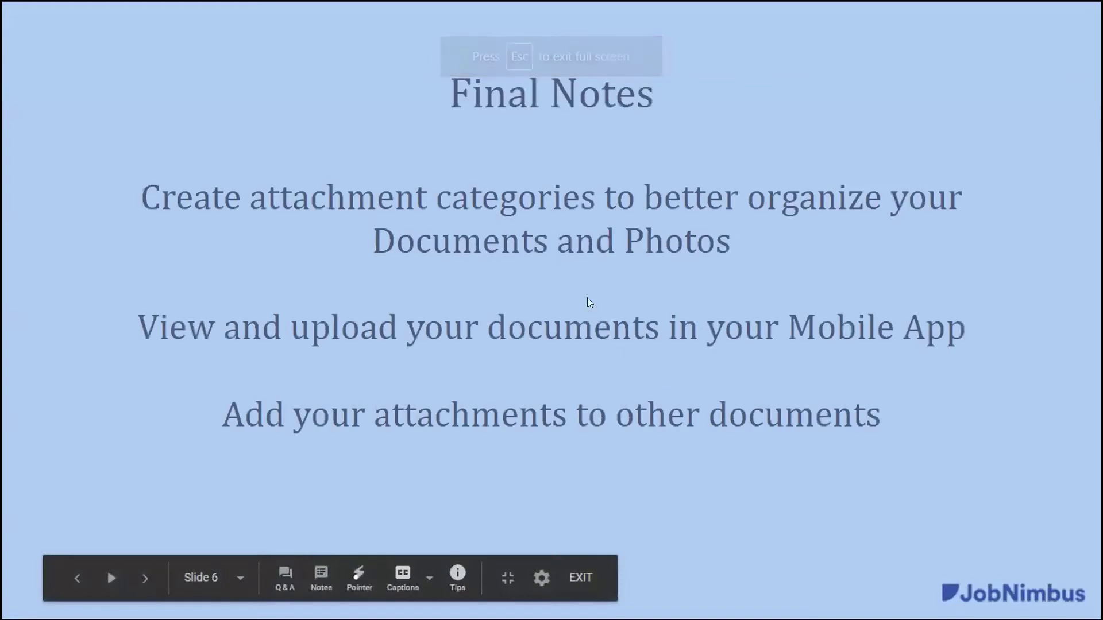